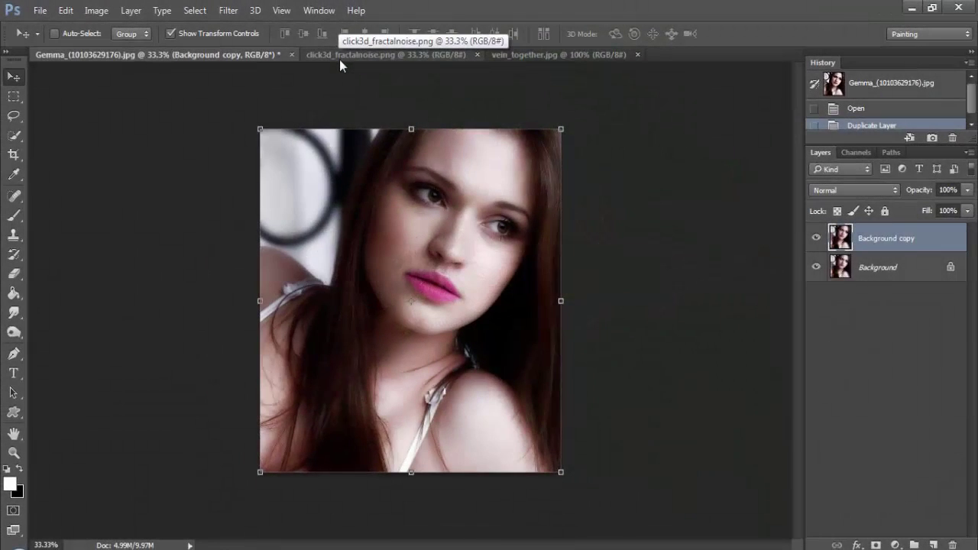
Copy the fractal noise texture into the portrait as Layer 1 and fit it over the photo.
click(340, 60)
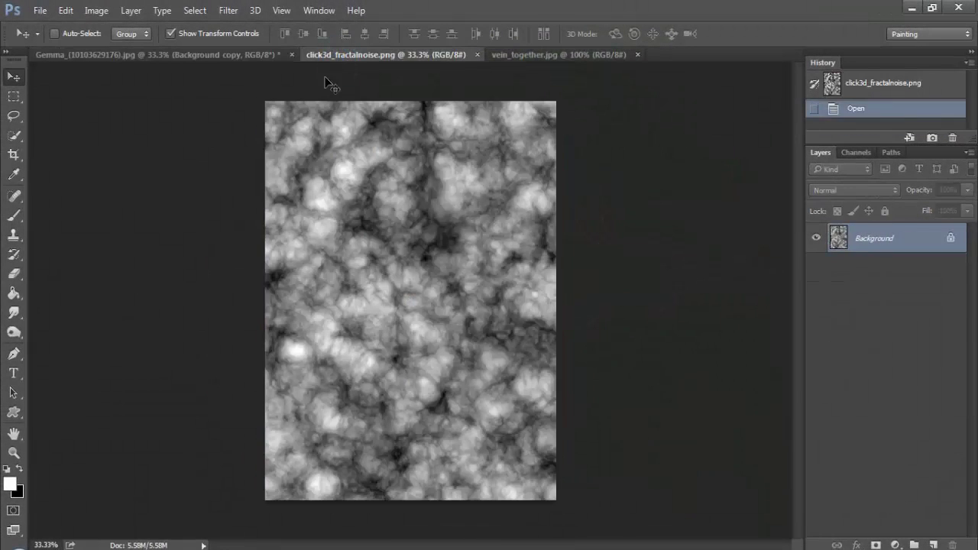
mouse_move(389, 230)
mouse_down()
mouse_move(183, 57)
mouse_move(456, 241)
mouse_move(467, 274)
mouse_up()
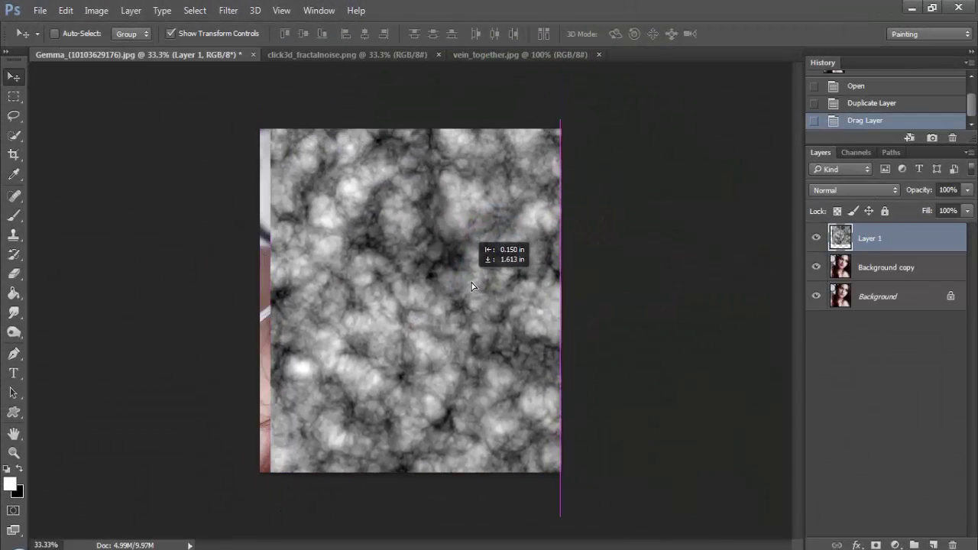
drag(497, 354, 498, 288)
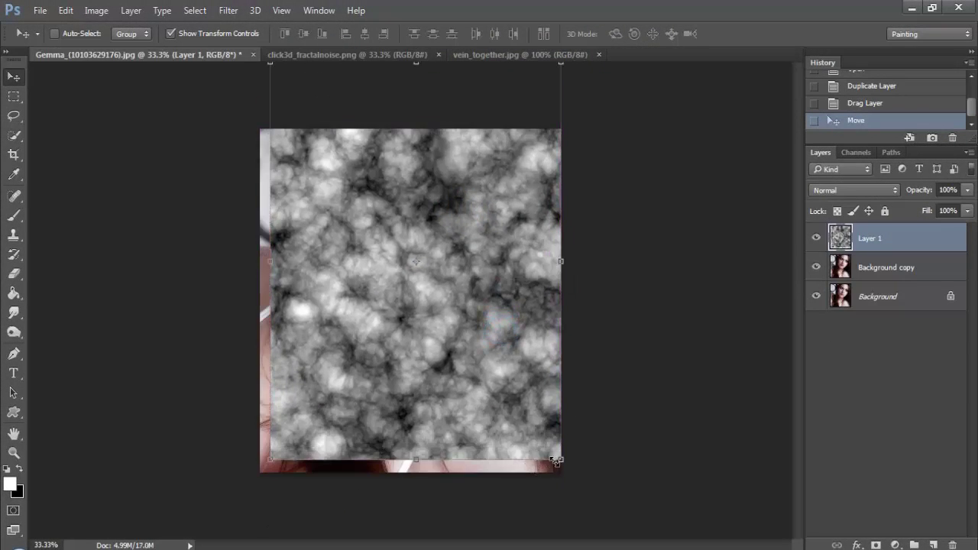
drag(561, 458, 532, 415)
double_click(479, 337)
drag(478, 338, 472, 386)
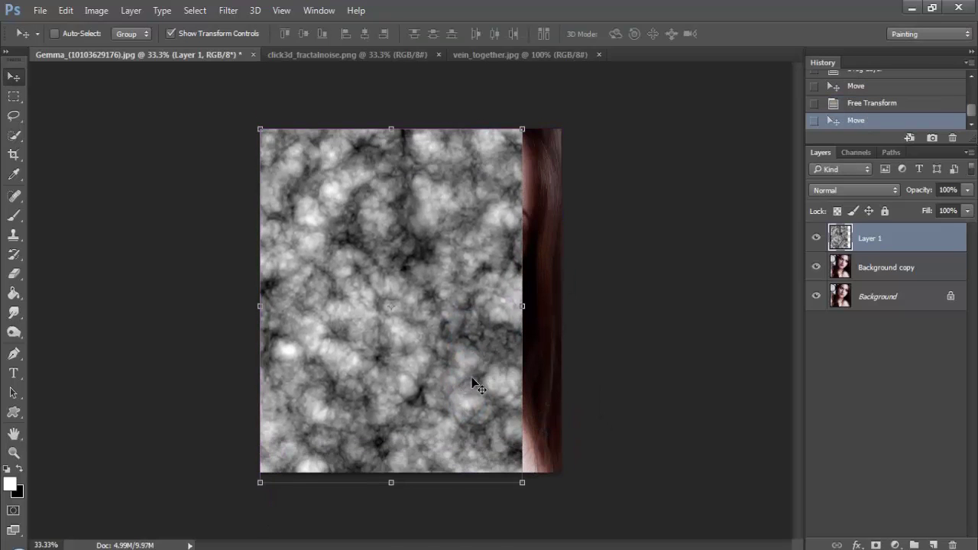
drag(481, 315, 503, 315)
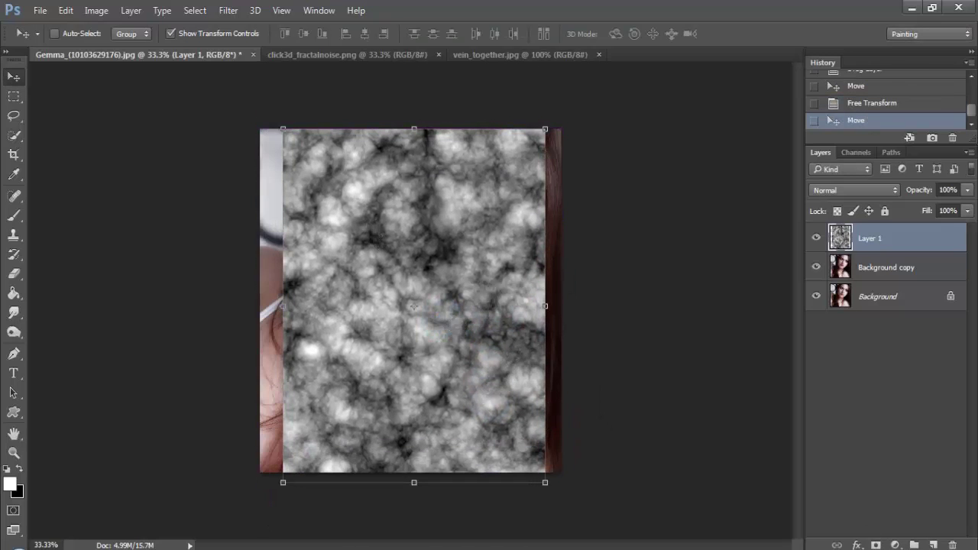
Add a layer mask to Layer 1 and invert it to black, hiding the noise.
click(876, 545)
right_click(870, 240)
click(871, 239)
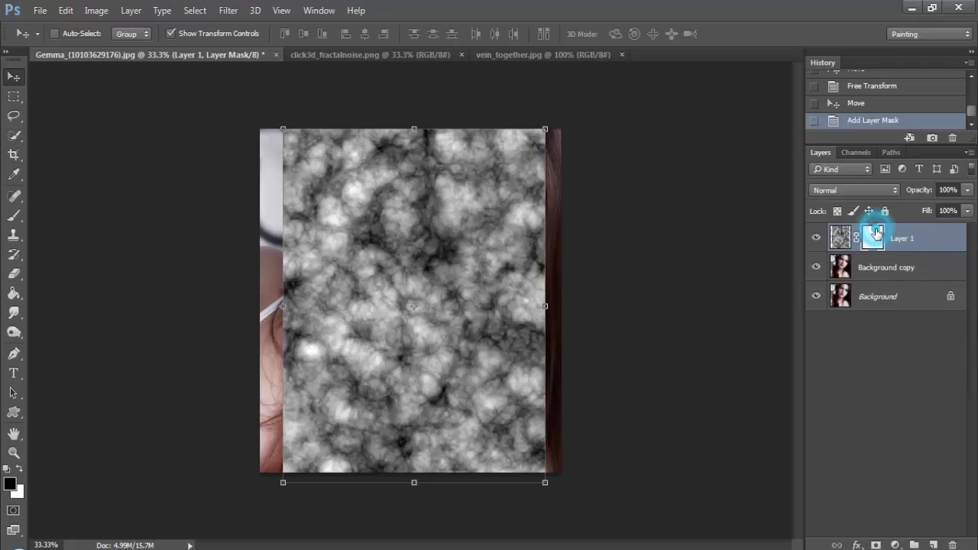
double_click(872, 239)
click(713, 282)
click(751, 64)
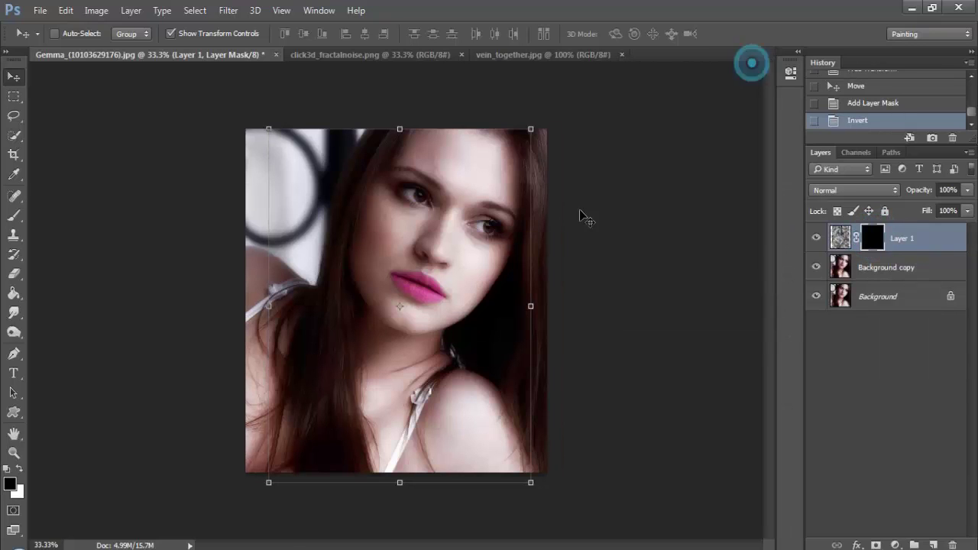
click(14, 215)
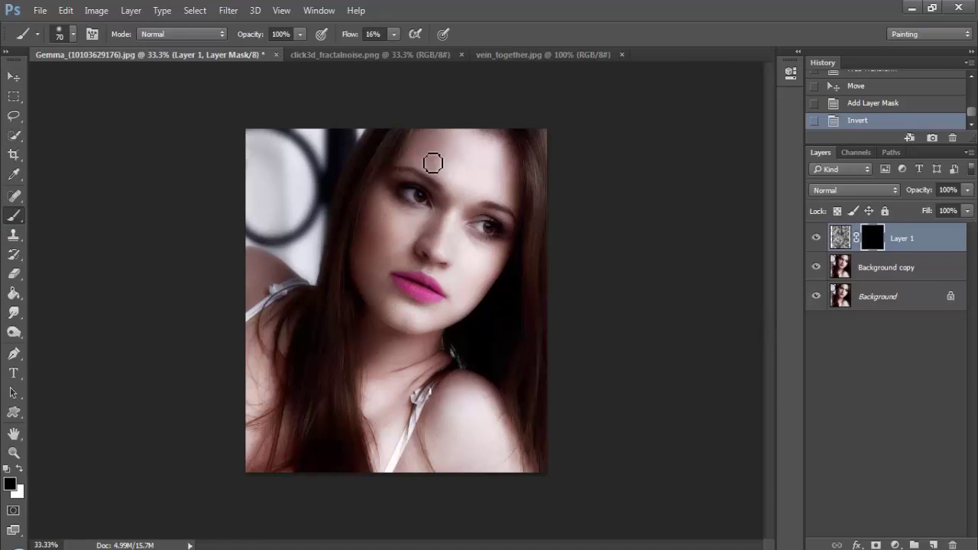
Paint white on Layer 1's mask over the left cheek, undoing the first strokes.
scroll(419, 246, up, 1)
scroll(420, 308, up, 1)
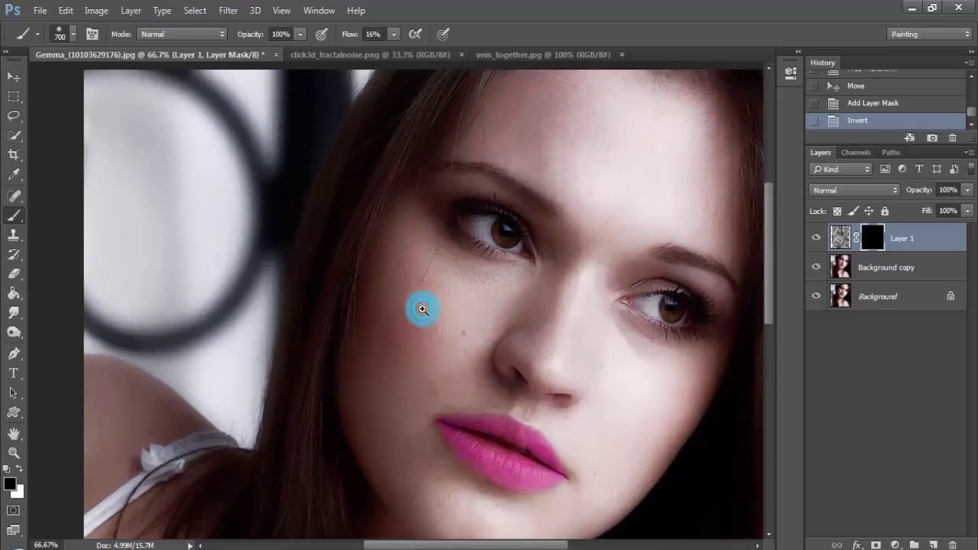
scroll(441, 267, up, 2)
scroll(422, 290, down, 1)
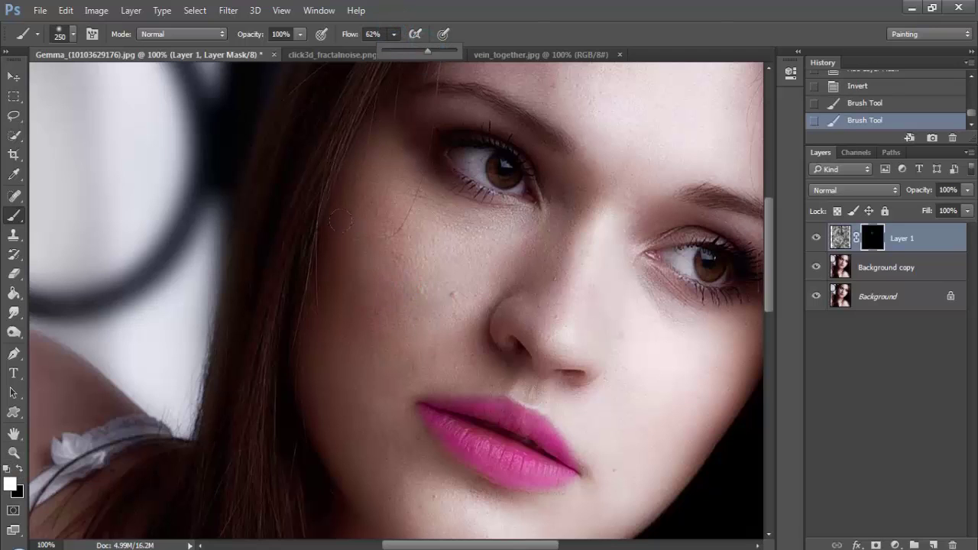
drag(340, 221, 428, 306)
mouse_move(428, 253)
mouse_down()
mouse_move(382, 345)
mouse_move(321, 352)
mouse_up()
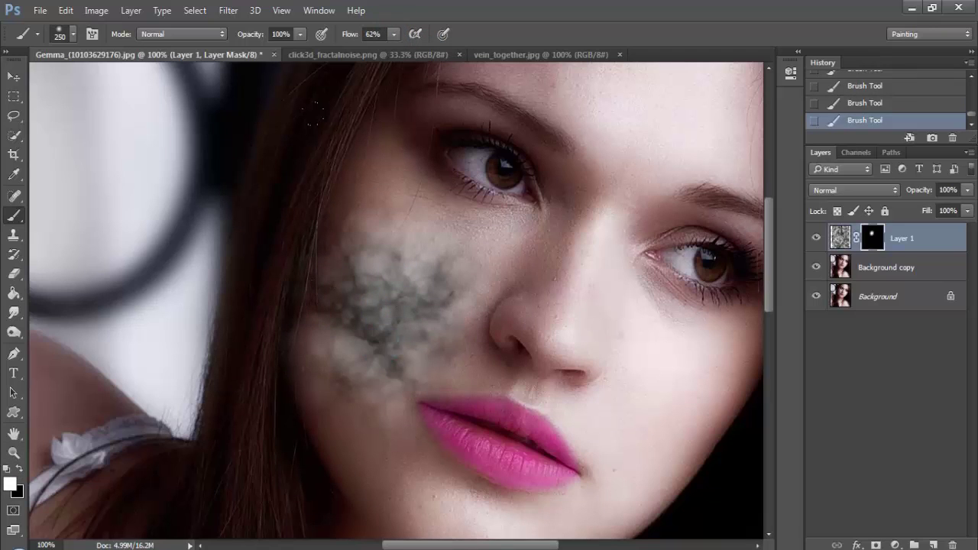
key(ctrl+alt+z)
key(ctrl+alt+z)
key(ctrl+alt+z)
key(ctrl+alt+z)
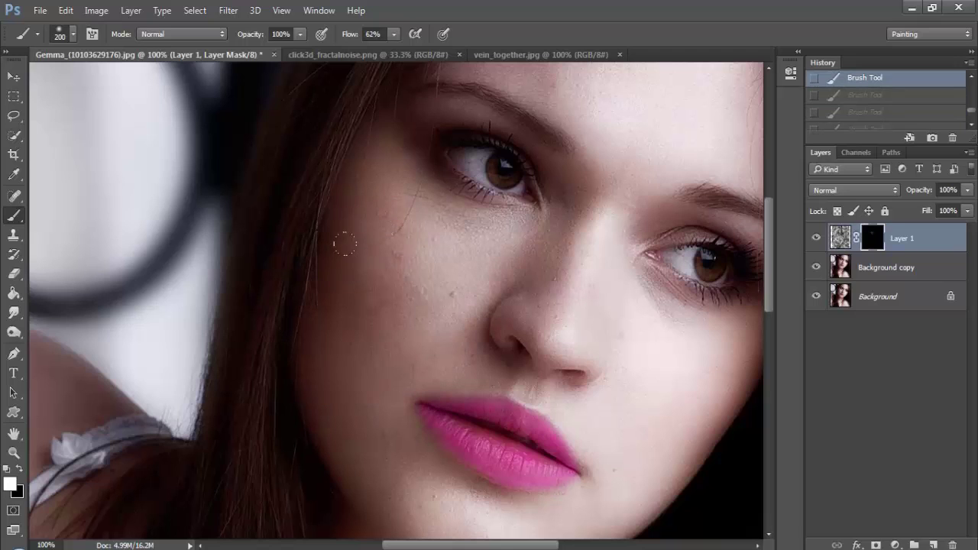
Paint more noise blotches across the lower and upper left cheek, undoing one stroke.
click(385, 285)
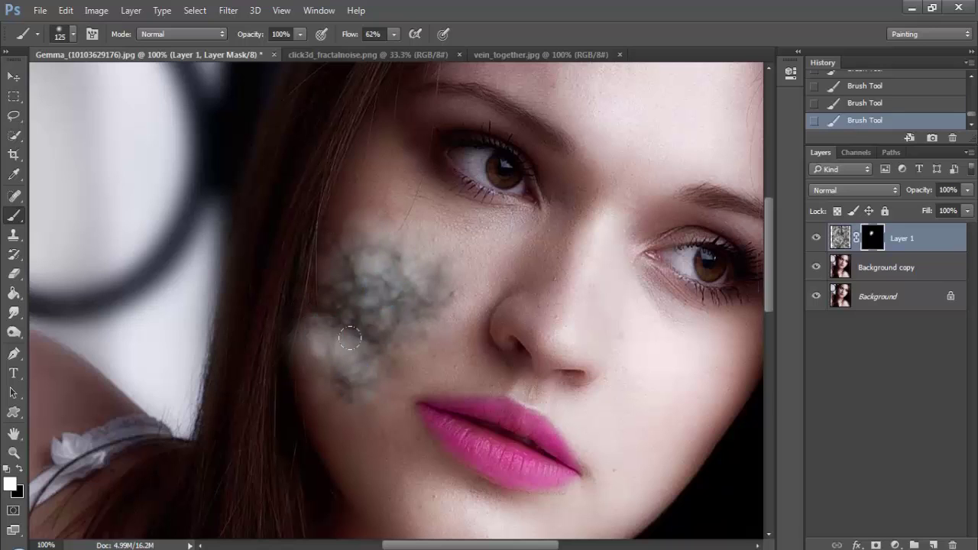
drag(378, 337, 360, 389)
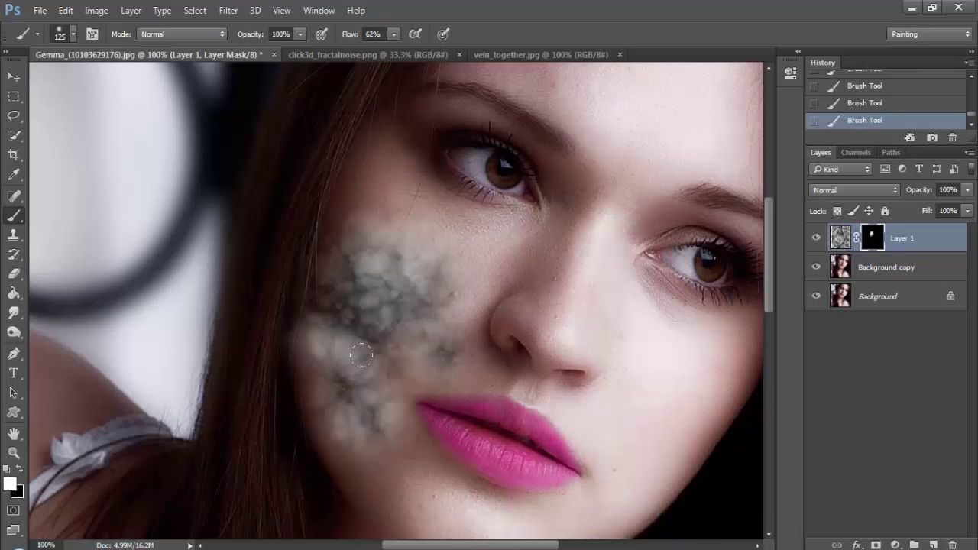
mouse_move(462, 294)
mouse_down()
mouse_move(438, 269)
mouse_move(447, 254)
mouse_up()
drag(375, 200, 451, 224)
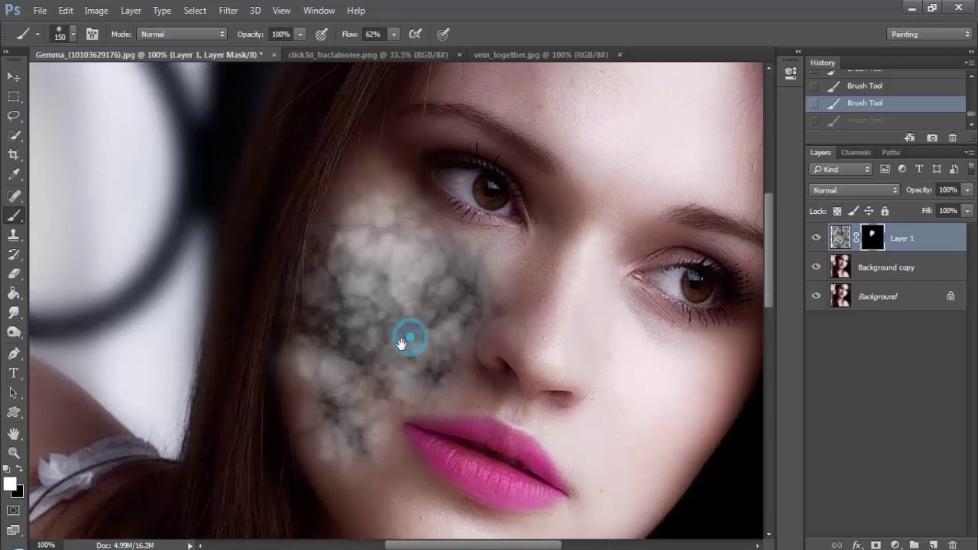
drag(406, 331, 328, 408)
mouse_move(436, 387)
mouse_down()
mouse_move(433, 412)
mouse_move(469, 349)
mouse_move(515, 353)
mouse_up()
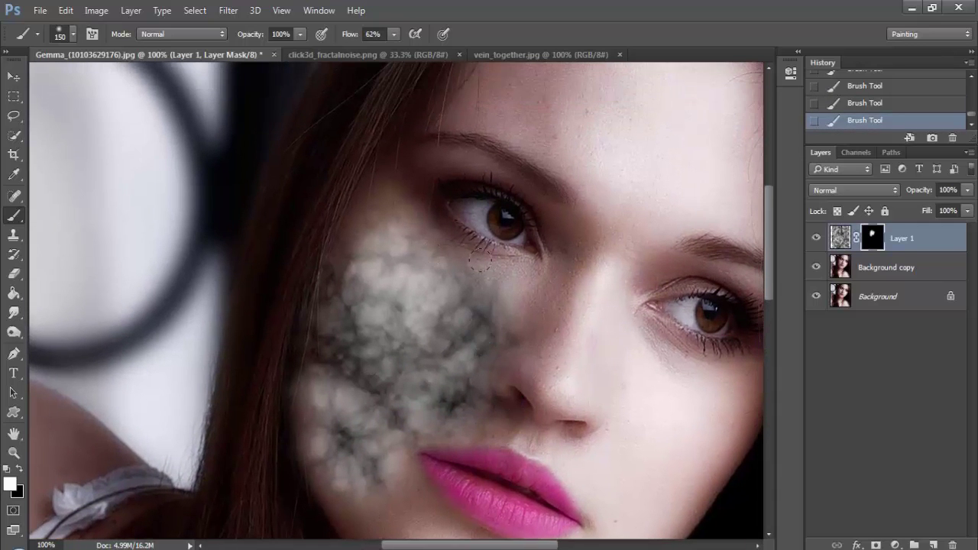
drag(525, 401, 524, 384)
key(ctrl+z)
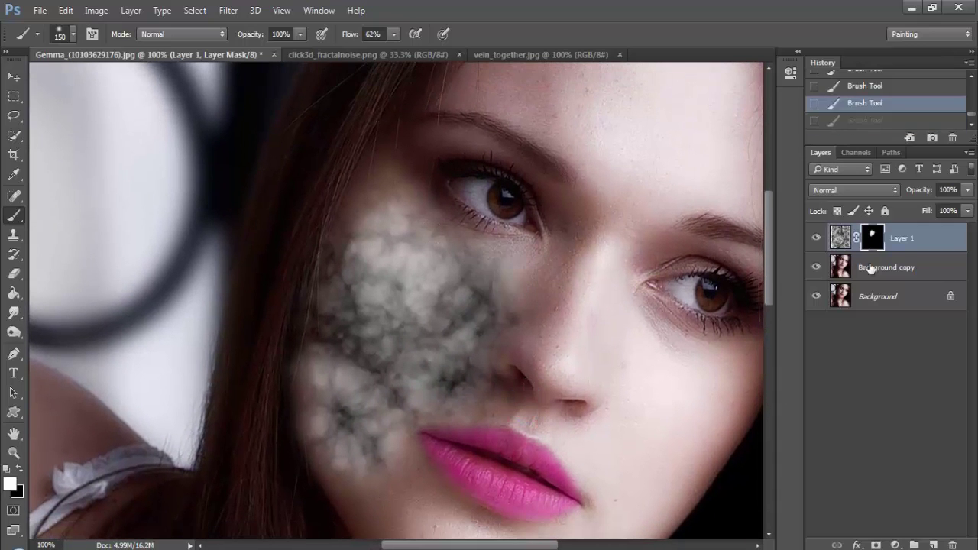
drag(416, 266, 369, 291)
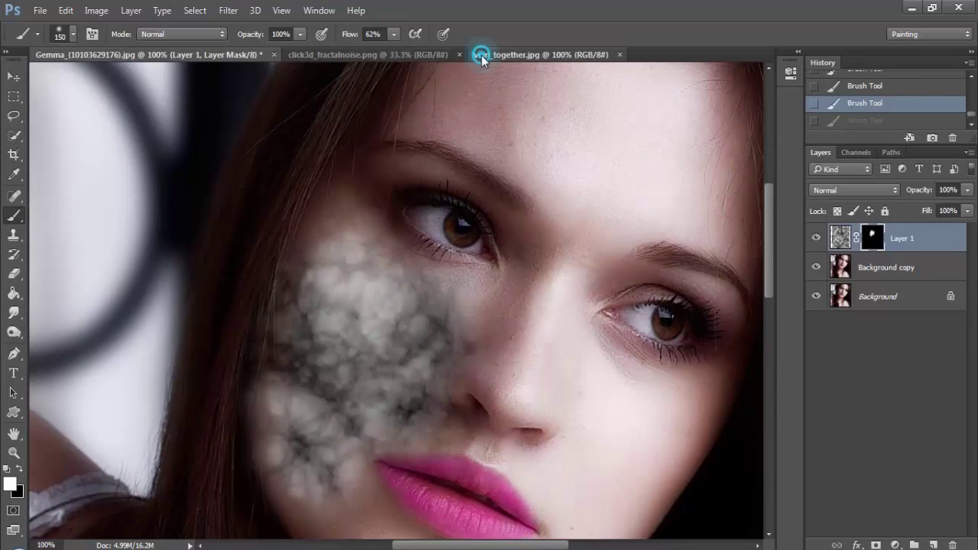
Bring the vein image into the portrait as Layer 2, scaled and placed on the cheek.
click(481, 55)
click(14, 76)
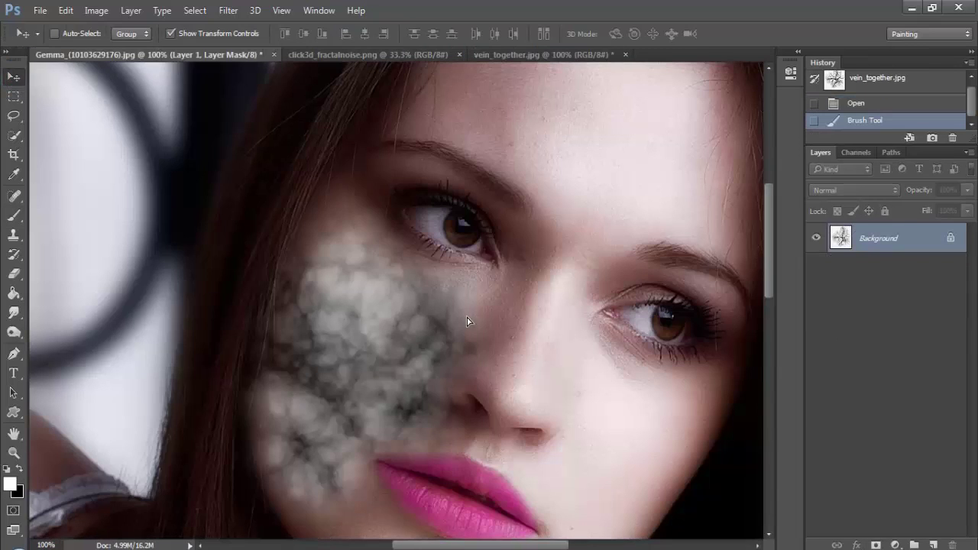
drag(159, 56, 450, 305)
mouse_move(400, 323)
mouse_down()
mouse_move(429, 354)
mouse_move(448, 426)
mouse_up()
key(ctrl+minus)
key(ctrl+minus)
key(ctrl+minus)
drag(434, 380, 408, 323)
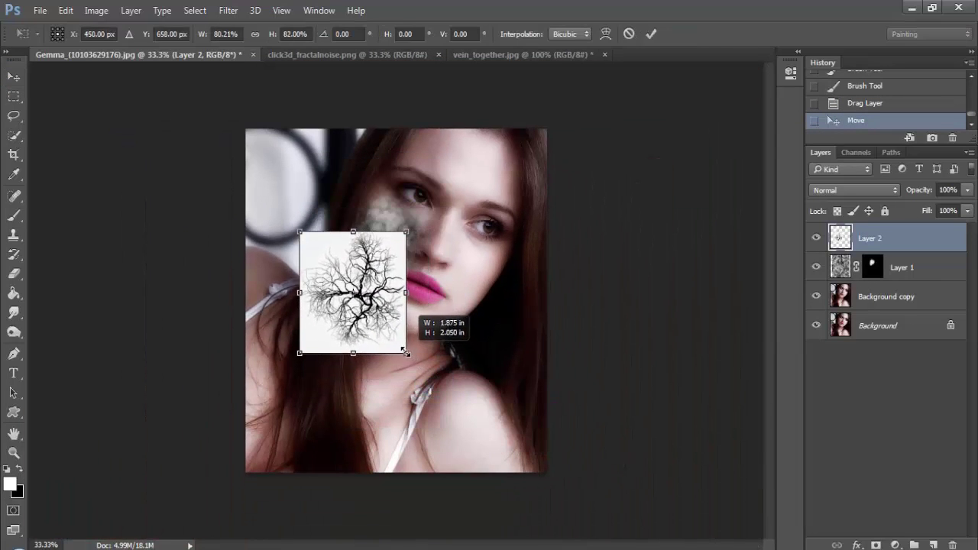
key(Return)
key(ctrl+plus)
key(ctrl+plus)
drag(448, 170, 448, 153)
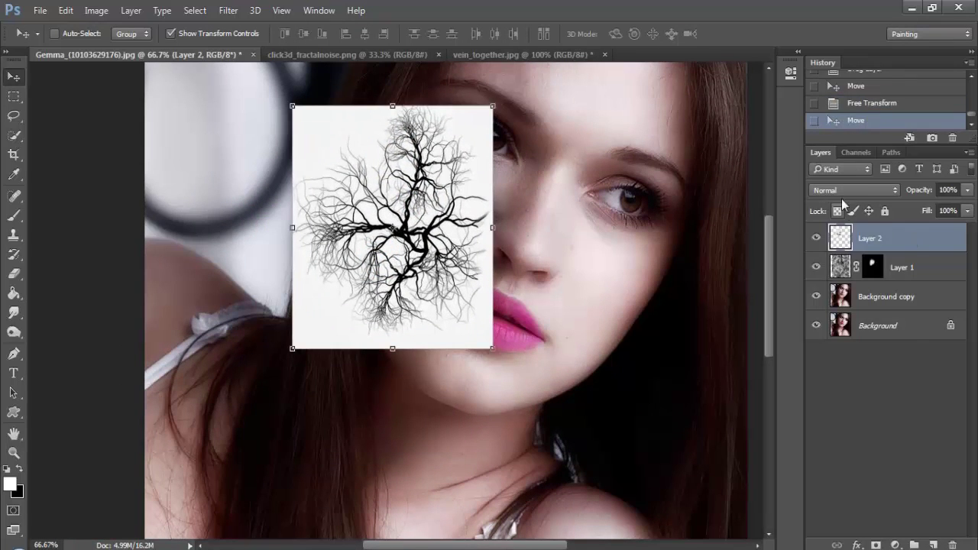
Set Layer 2 to Multiply and scale it to about 76% over the left cheek.
click(843, 191)
click(822, 239)
drag(472, 309, 432, 300)
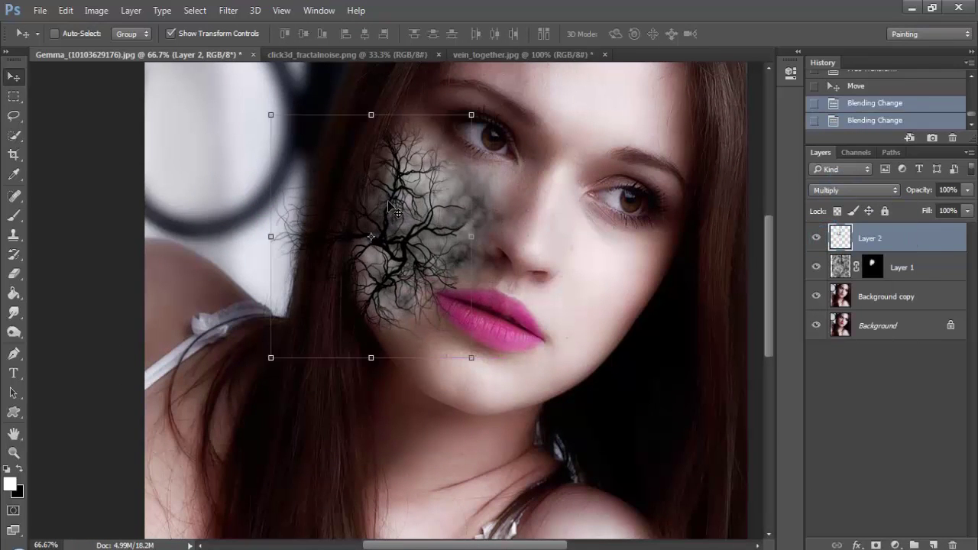
drag(453, 340, 470, 354)
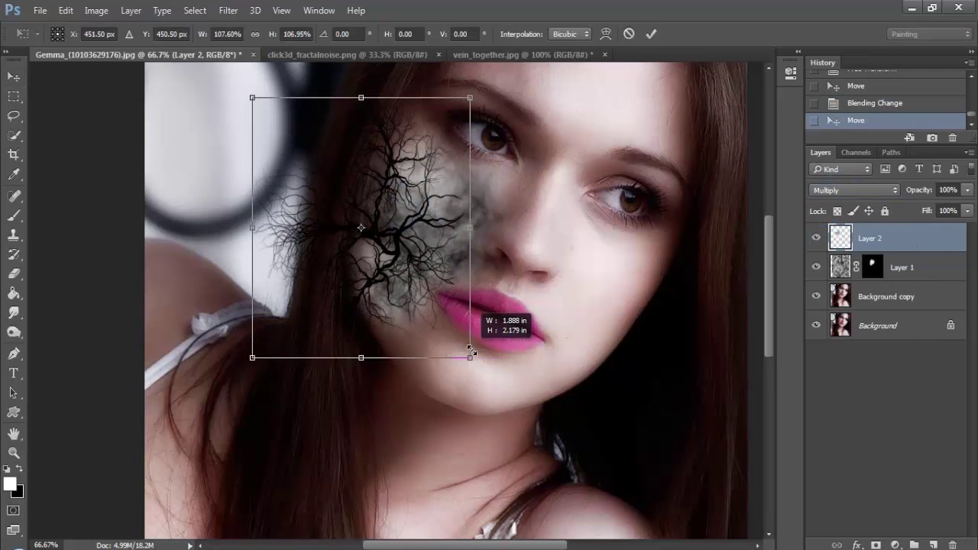
key(Return)
drag(426, 279, 382, 226)
key(ctrl+t)
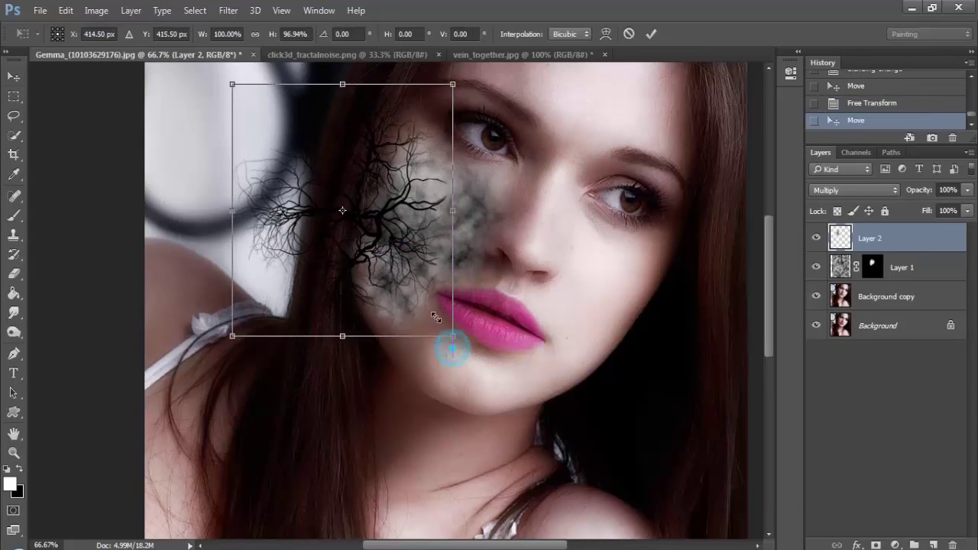
drag(451, 332, 399, 285)
key(Return)
scroll(382, 258, up, 3)
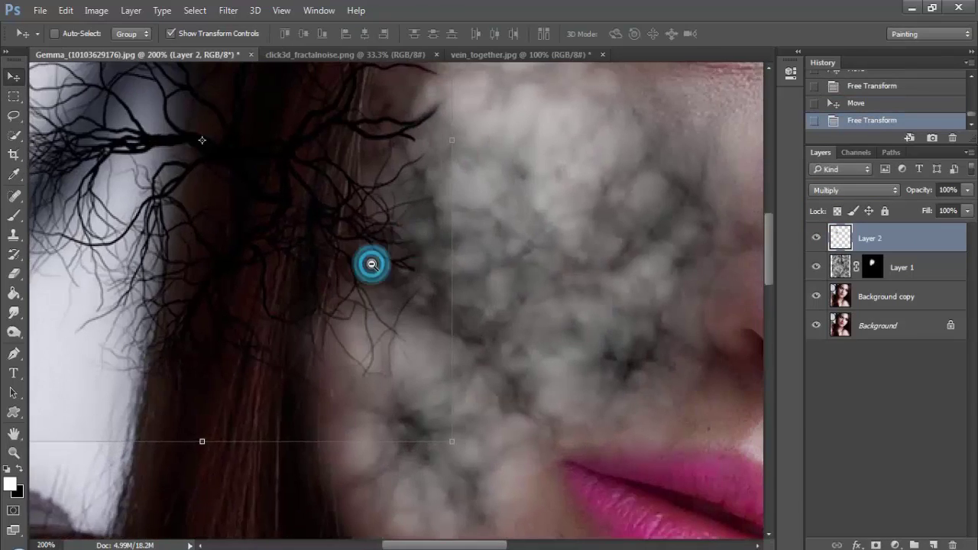
scroll(341, 224, down, 3)
Move and rotate the vein copies along the left cheek toward the lips.
mouse_move(341, 225)
mouse_down()
mouse_move(409, 281)
mouse_move(407, 262)
mouse_move(453, 329)
mouse_move(485, 340)
mouse_up()
drag(557, 489, 551, 504)
double_click(464, 280)
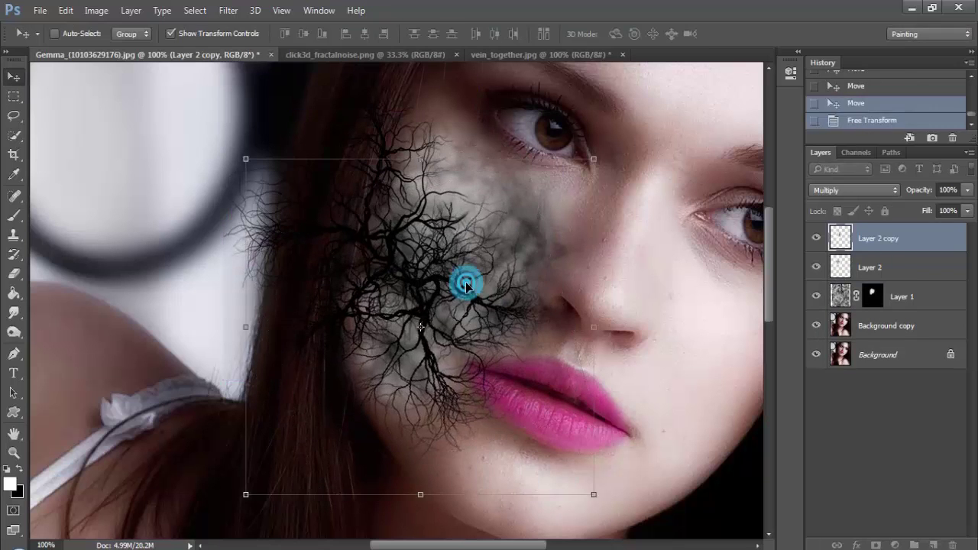
mouse_move(465, 280)
mouse_down()
mouse_move(428, 330)
mouse_move(430, 371)
mouse_up()
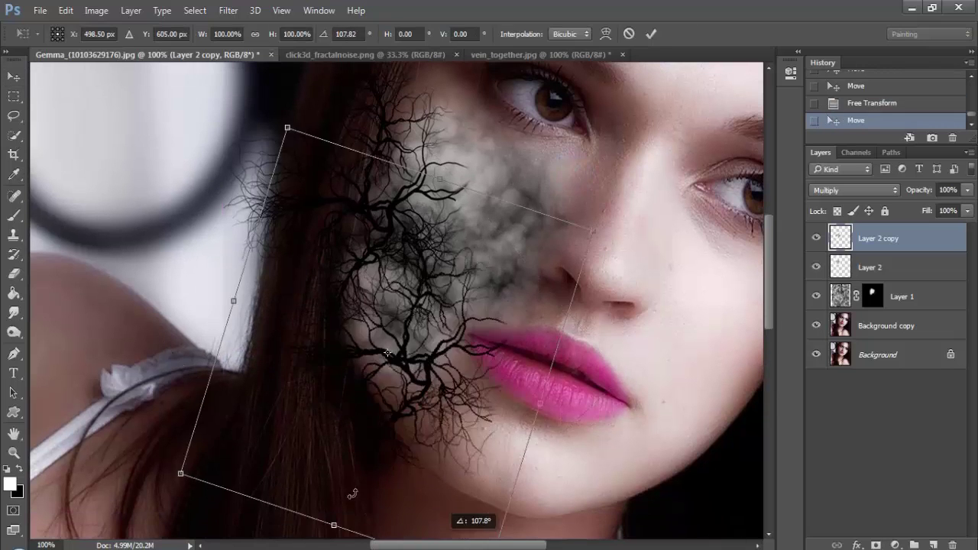
drag(573, 202, 313, 382)
double_click(447, 371)
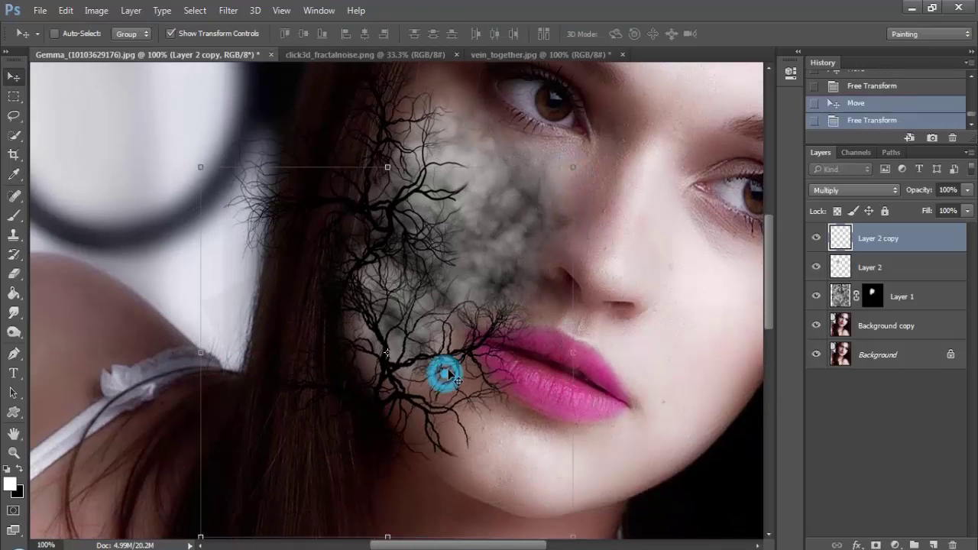
drag(448, 372, 535, 275)
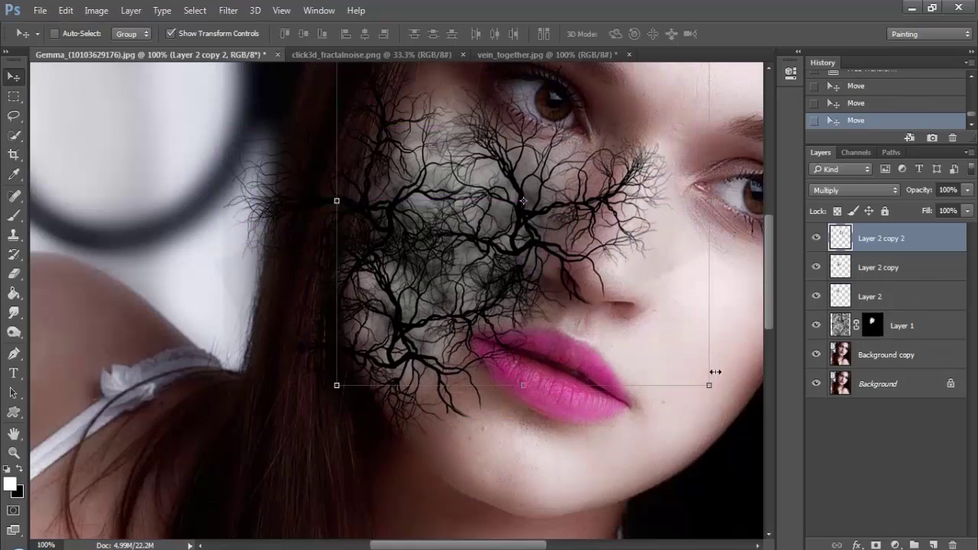
Rotate, scale and reposition the newest vein copy over the cheek.
drag(714, 393, 723, 404)
double_click(545, 243)
drag(546, 243, 524, 248)
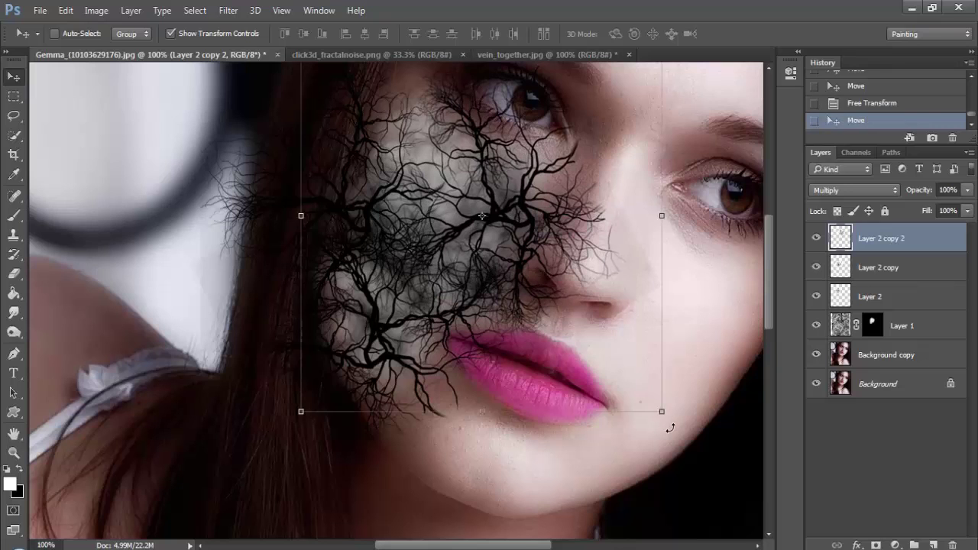
drag(670, 428, 715, 336)
double_click(535, 262)
mouse_move(534, 263)
mouse_down()
mouse_move(454, 214)
mouse_move(468, 223)
mouse_up()
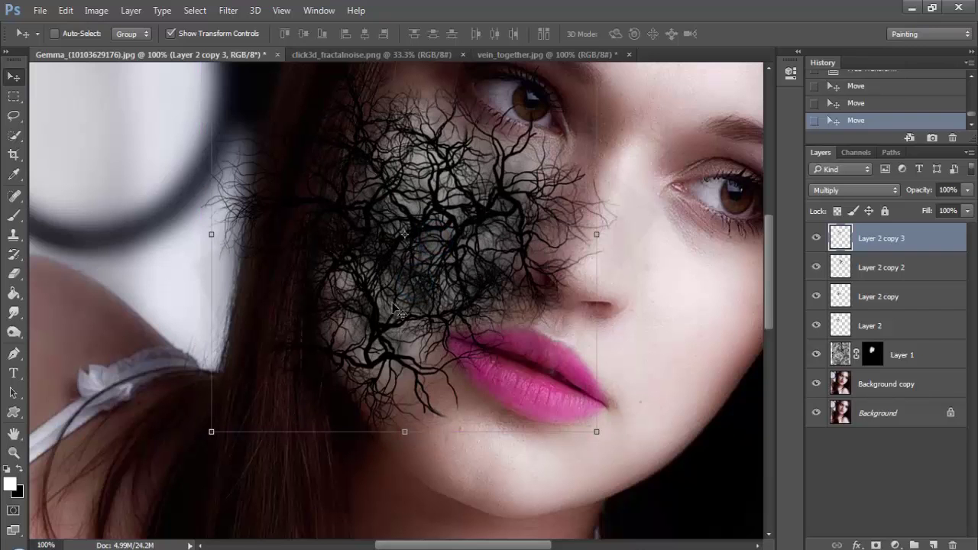
drag(398, 309, 400, 312)
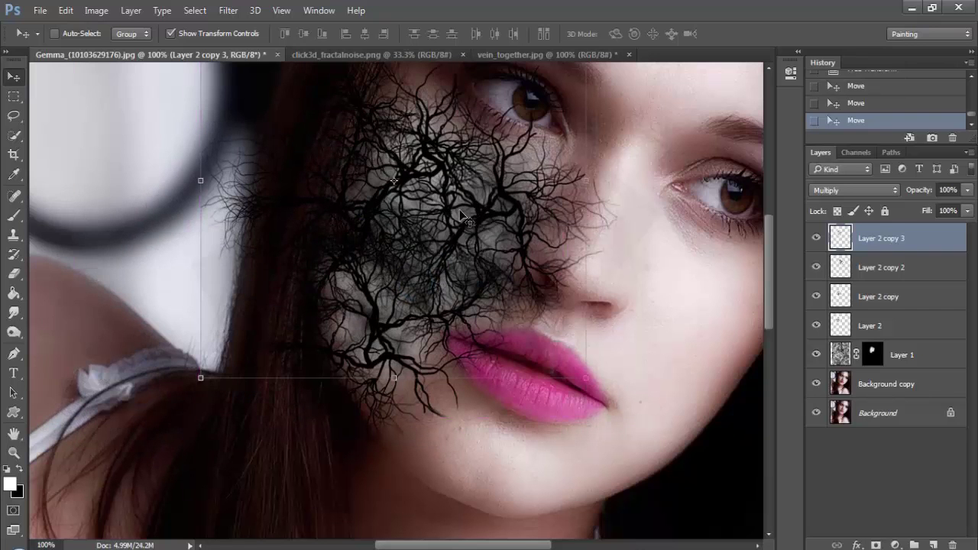
Shift Layer 2 copy 2 and Layer 2 copy, hide Layer 2 copy 3, and rotate Layer 2 about 37°.
click(886, 269)
drag(565, 229, 588, 227)
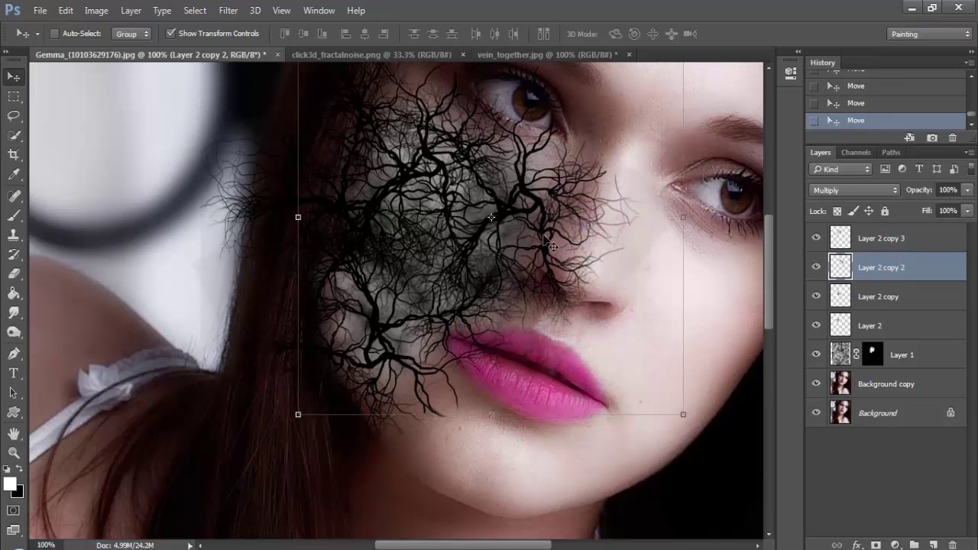
click(817, 237)
click(879, 296)
drag(394, 245, 408, 257)
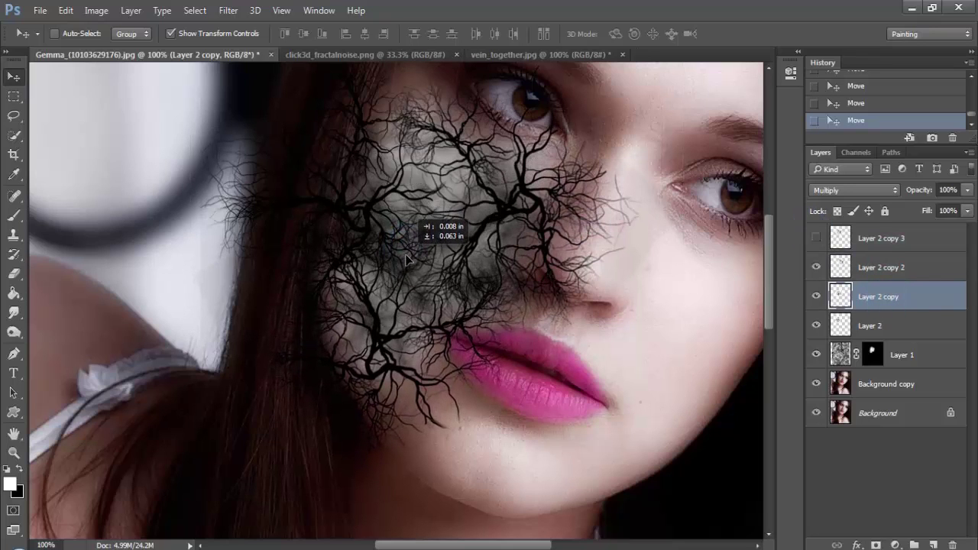
click(927, 323)
drag(344, 222, 359, 235)
drag(480, 370, 411, 393)
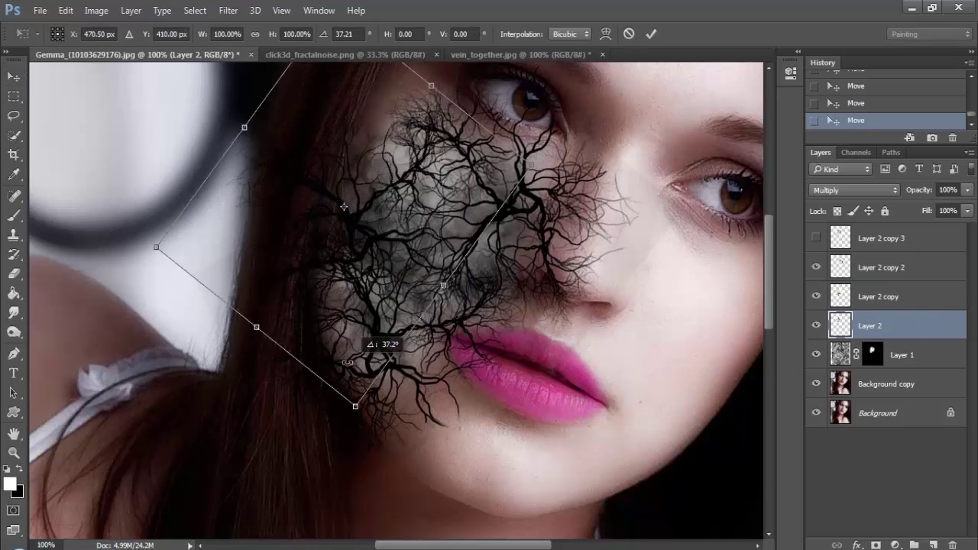
Apply a Gaussian blur to the Layer 2 copy 3 veins.
key(Return)
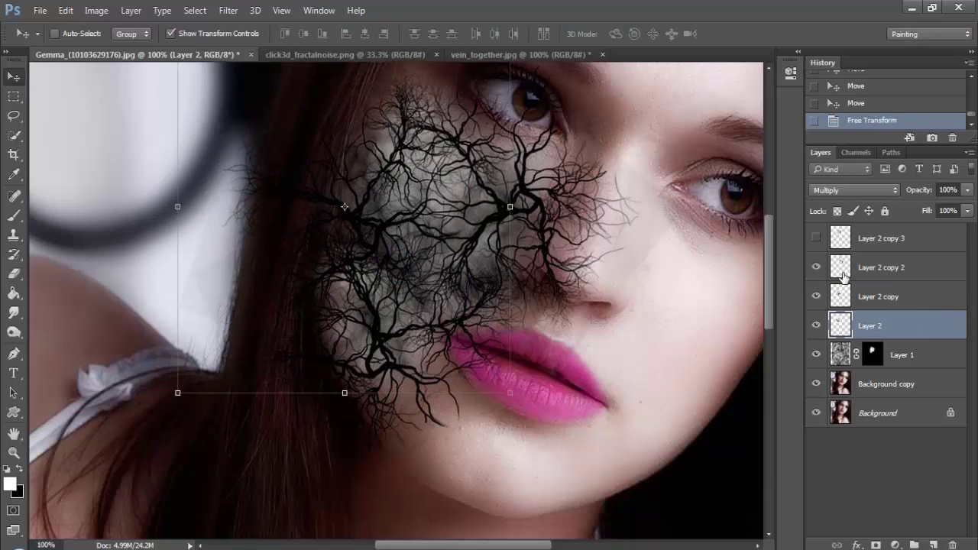
click(879, 238)
click(816, 237)
click(226, 11)
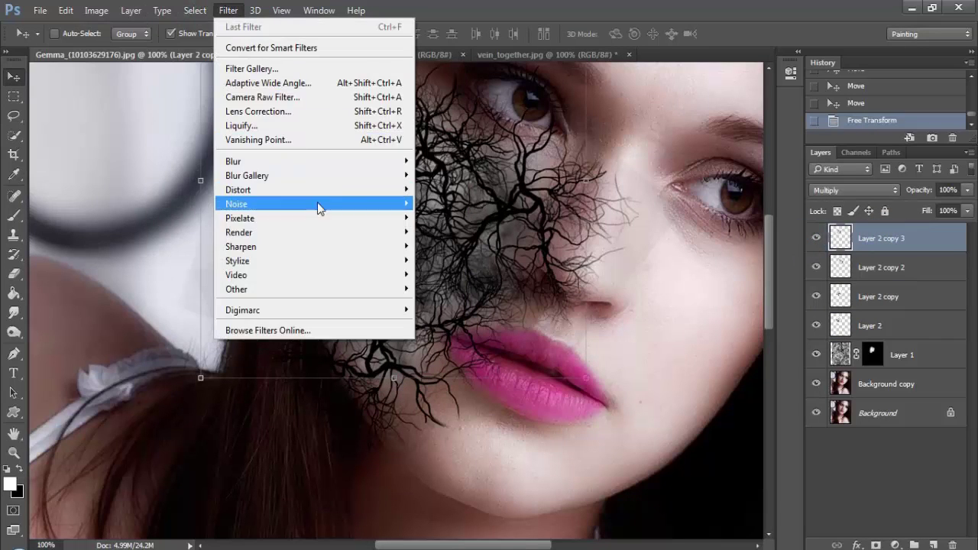
click(311, 168)
click(456, 247)
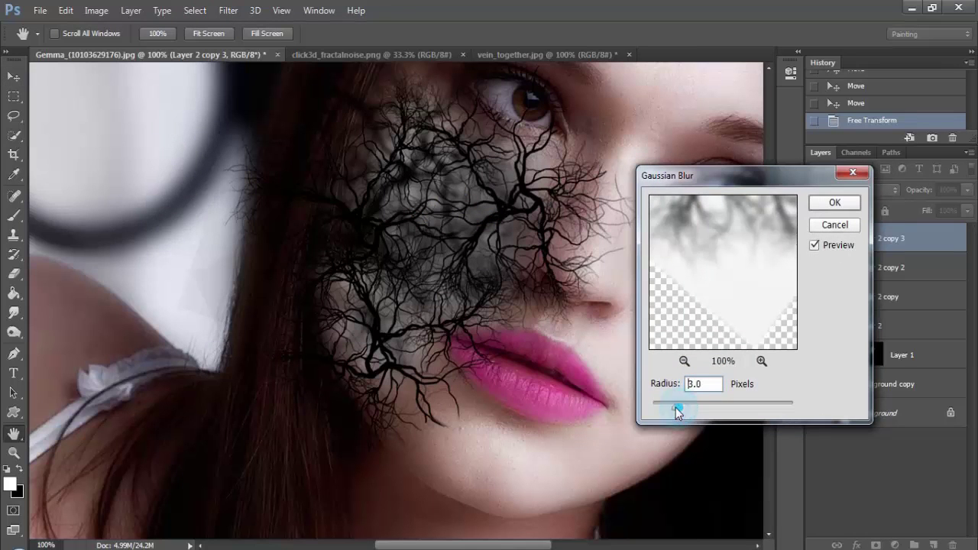
click(832, 195)
Move Layer 2 copy 3 below Layer 2 and copy Layer 1's mask onto the vein layers.
key(v)
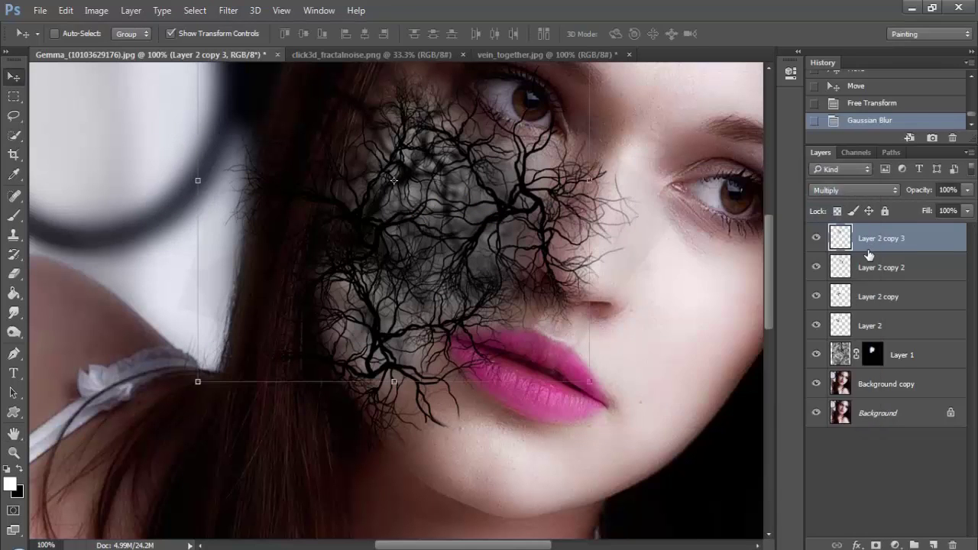
drag(866, 249, 861, 340)
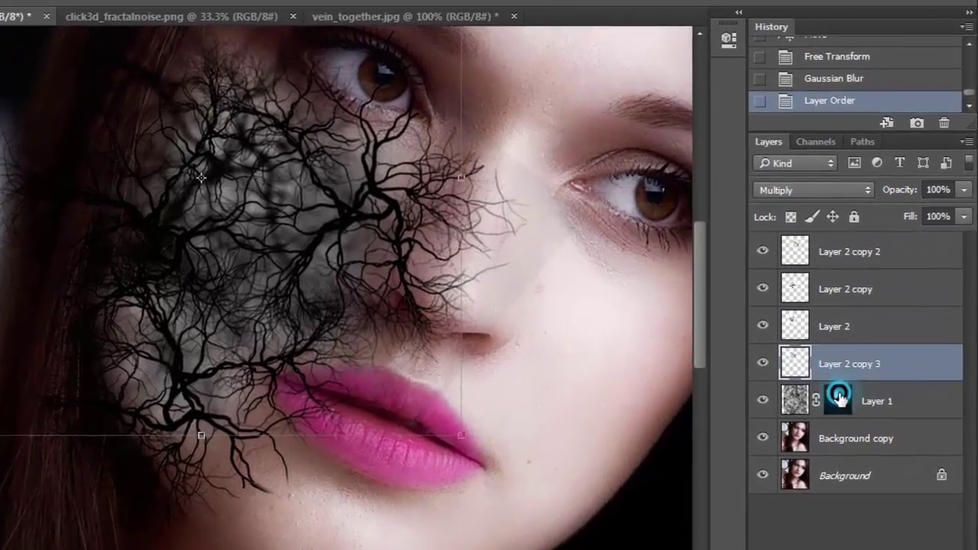
click(875, 357)
drag(835, 415, 841, 262)
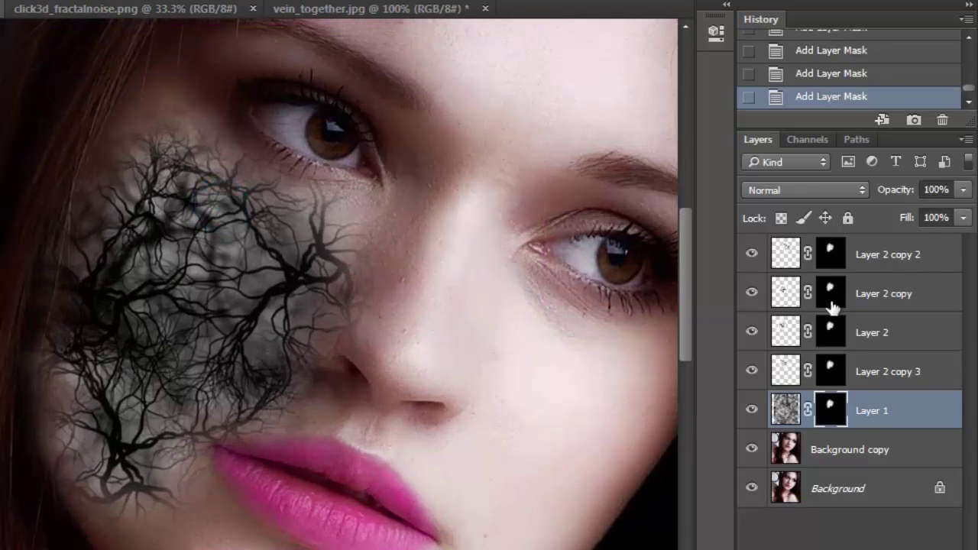
Reposition Layer 2 copy 3 and enlarge the Layer 2 veins, undoing the last move.
click(908, 262)
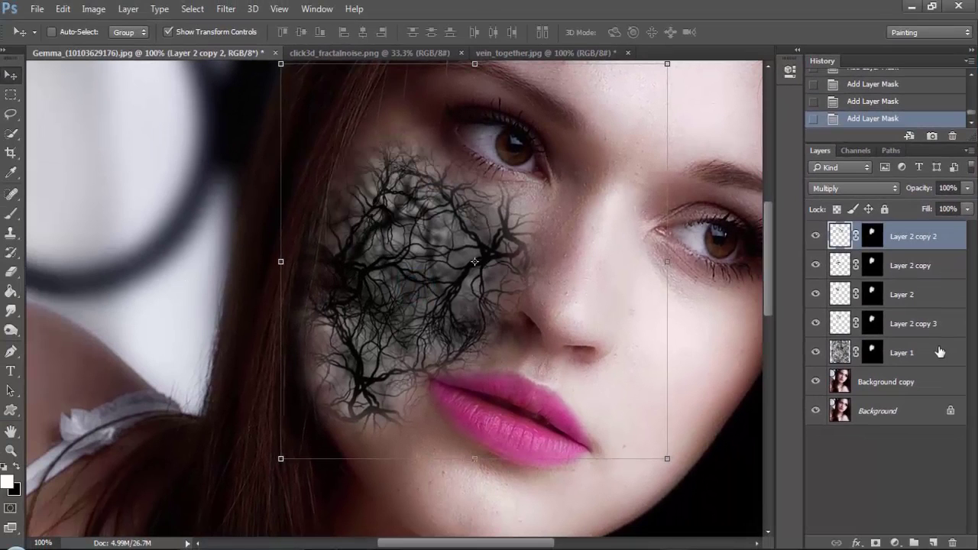
click(921, 334)
drag(432, 218, 449, 255)
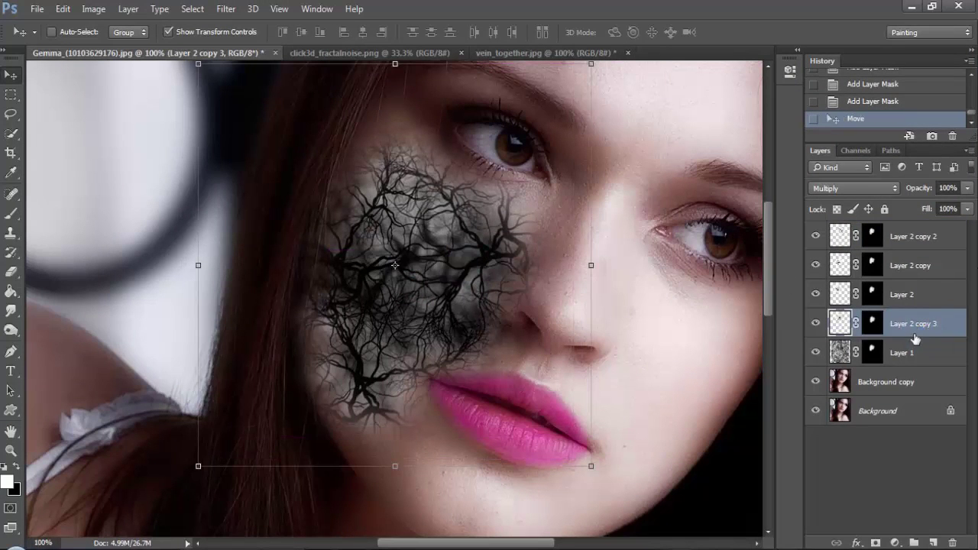
click(912, 287)
drag(157, 436, 58, 489)
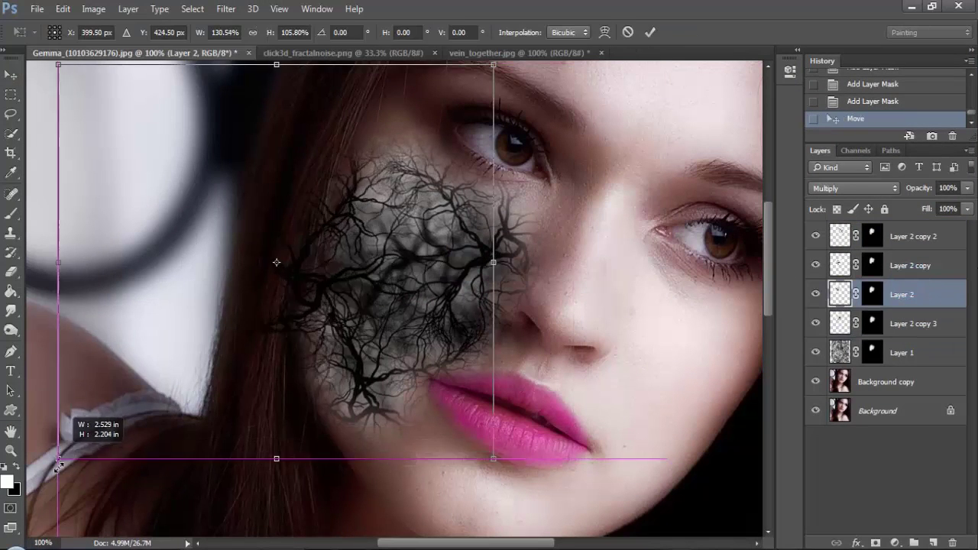
key(Return)
drag(240, 413, 286, 339)
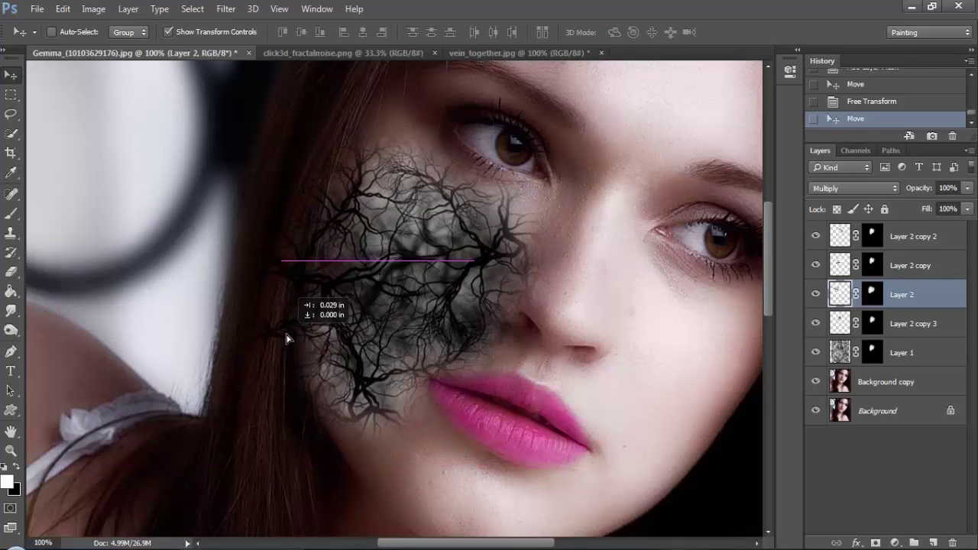
key(ctrl+z)
Unlink Layer 2's mask, then enlarge its veins and shift them left.
click(857, 295)
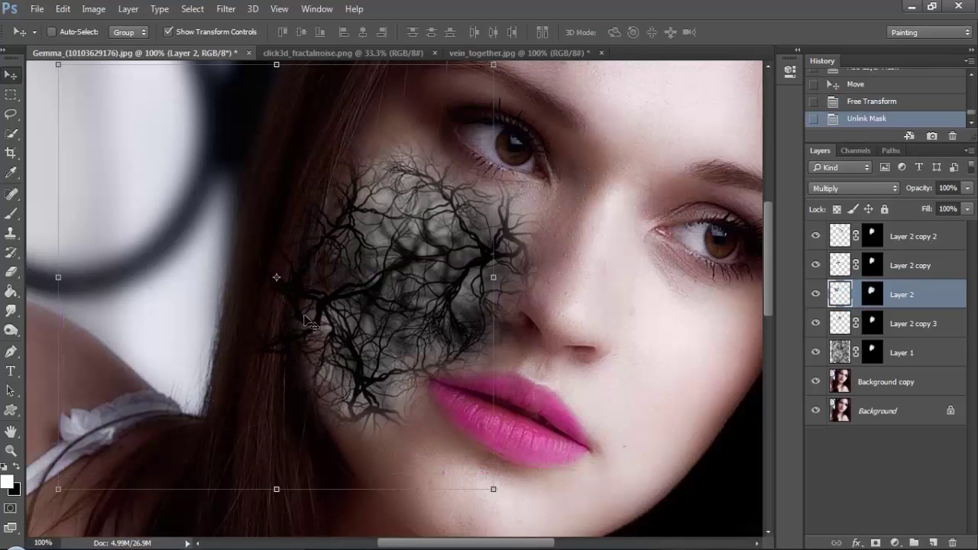
mouse_move(346, 331)
mouse_down()
mouse_move(275, 318)
mouse_move(366, 317)
mouse_up()
key(ctrl+alt+z)
key(ctrl+alt+z)
key(ctrl+alt+z)
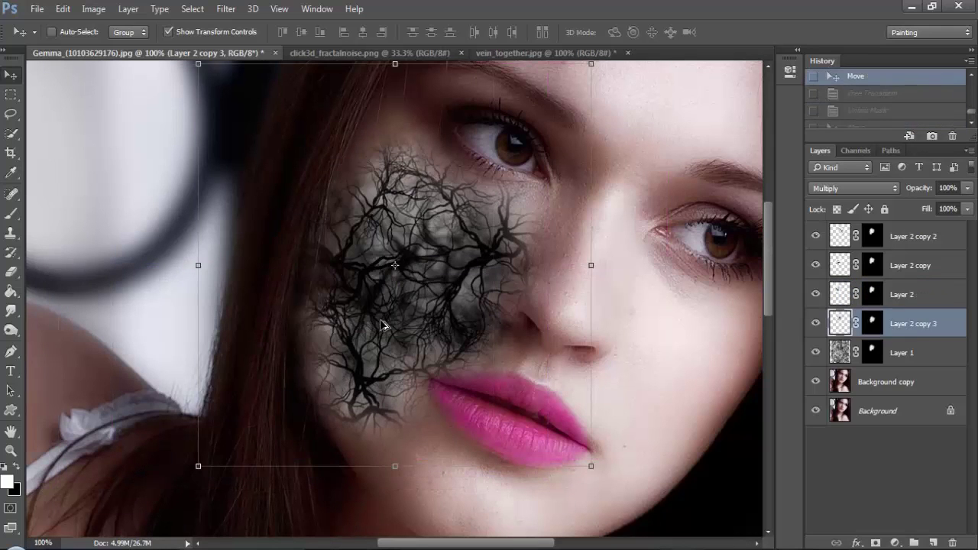
click(888, 300)
click(856, 294)
drag(359, 298, 245, 282)
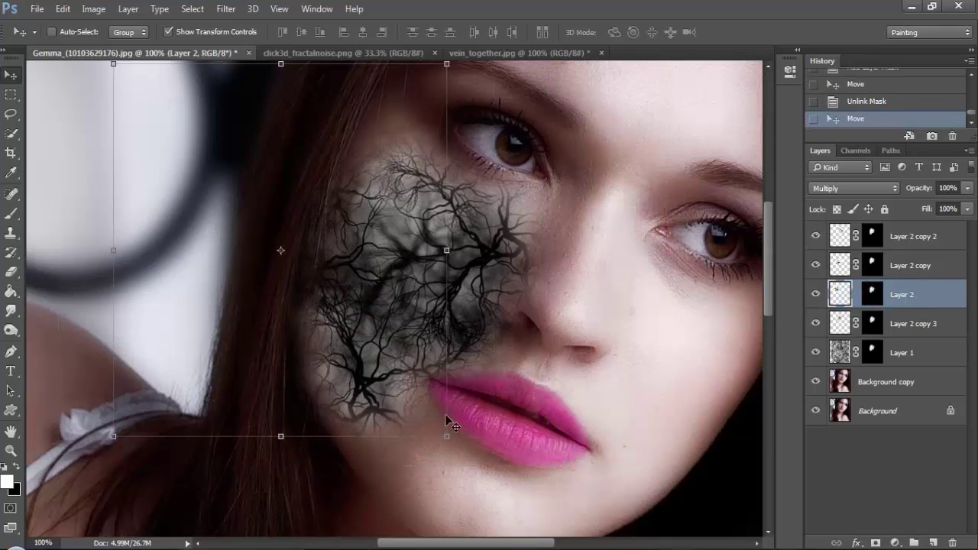
drag(270, 344, 285, 344)
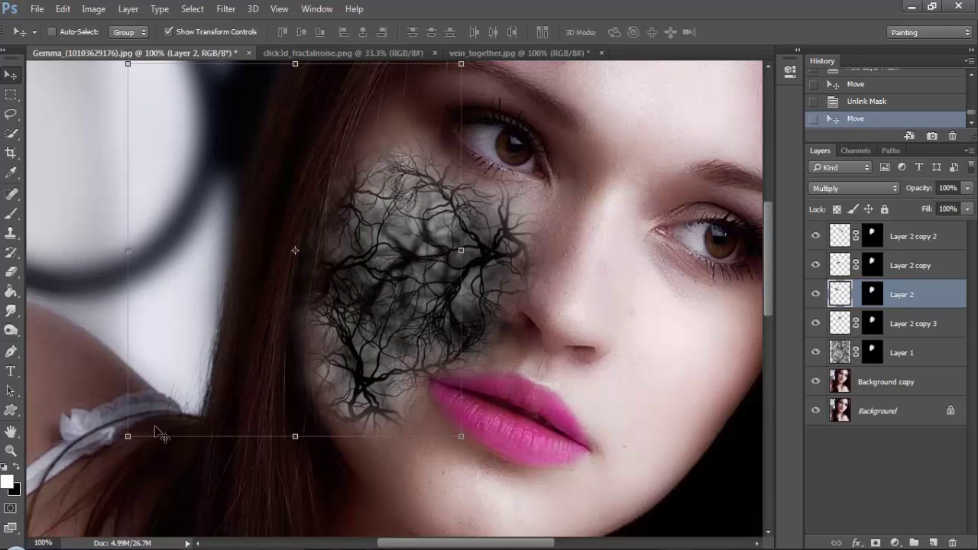
key(ctrl+t)
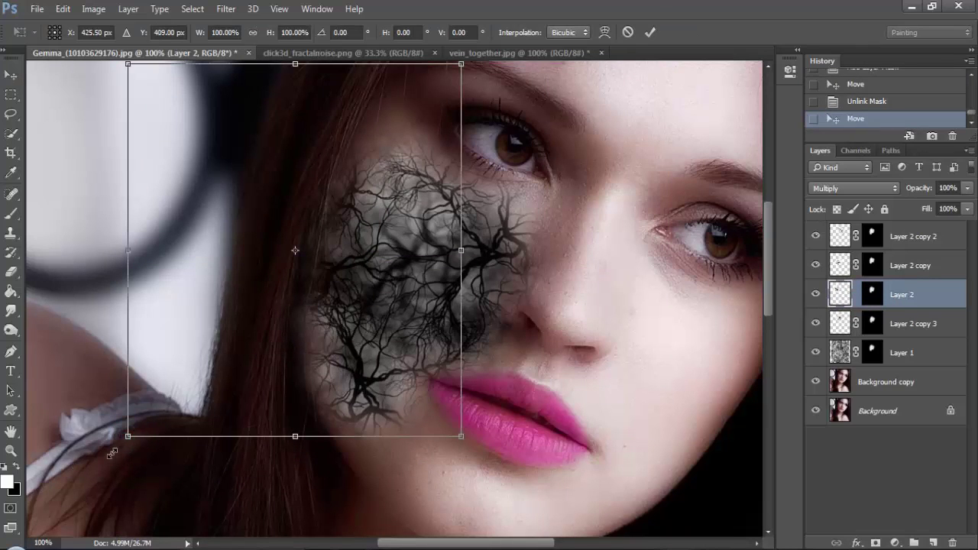
drag(127, 436, 76, 465)
double_click(219, 378)
drag(219, 377, 265, 350)
Enlarge and move the Layer 2 copy veins, then undo those changes.
click(912, 271)
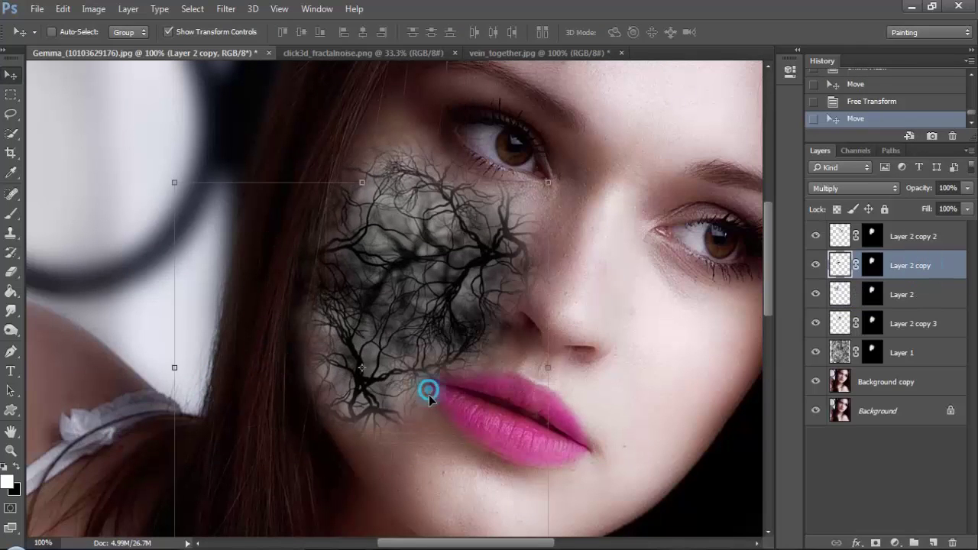
drag(428, 395, 434, 396)
drag(179, 194, 33, 152)
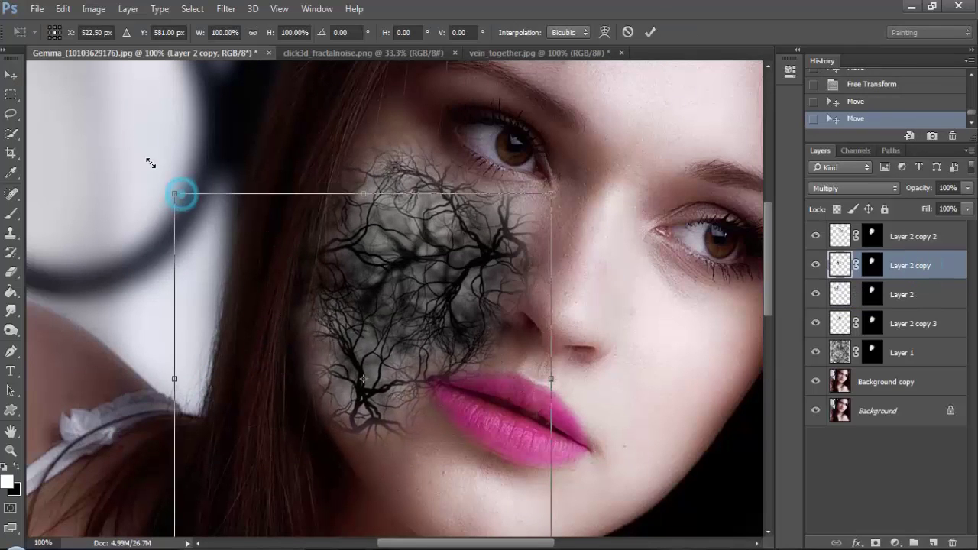
double_click(221, 268)
mouse_move(221, 268)
mouse_down()
mouse_move(431, 224)
mouse_move(390, 323)
mouse_up()
key(ctrl+alt+z)
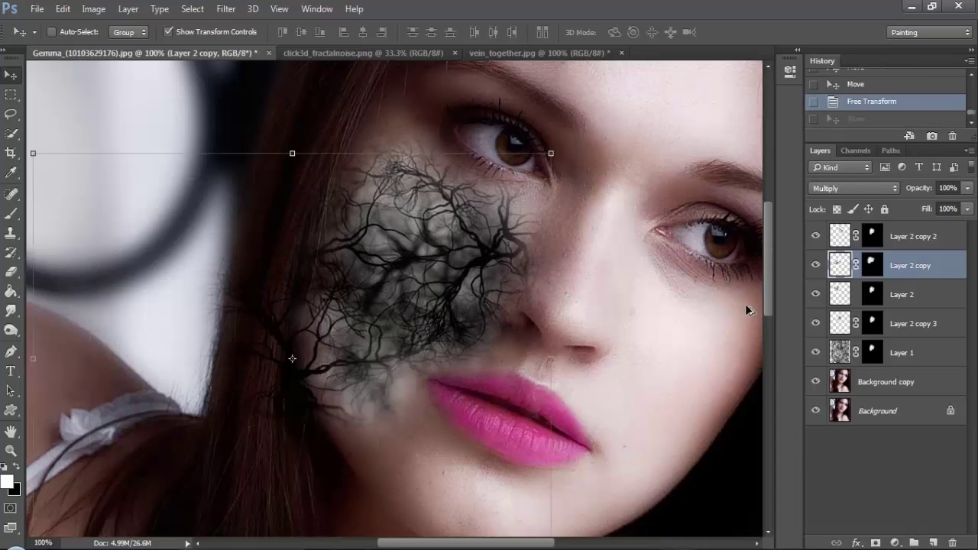
key(ctrl+alt+z)
key(ctrl+alt+z)
key(ctrl+alt+z)
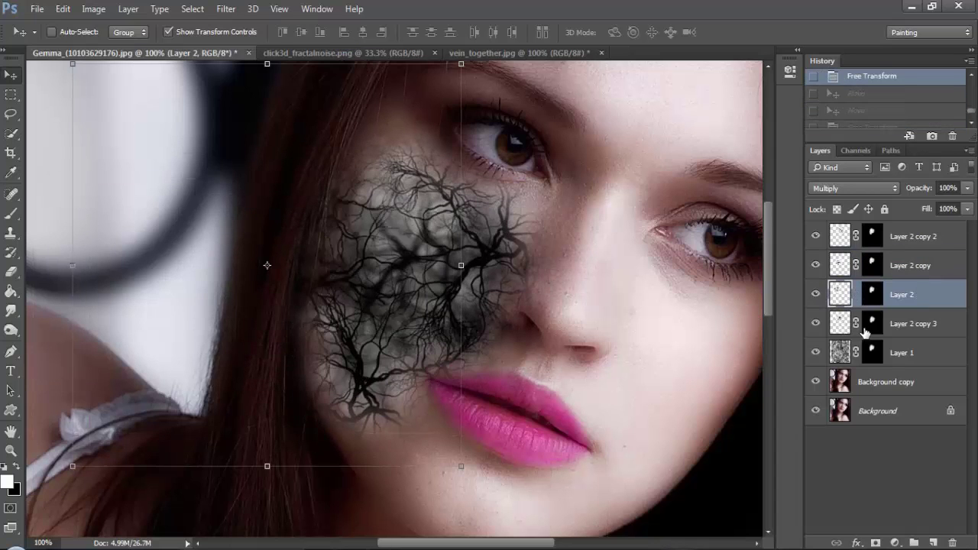
Unlink Layer 2 copy's mask, then enlarge and move its veins into place.
click(840, 265)
click(841, 295)
click(841, 265)
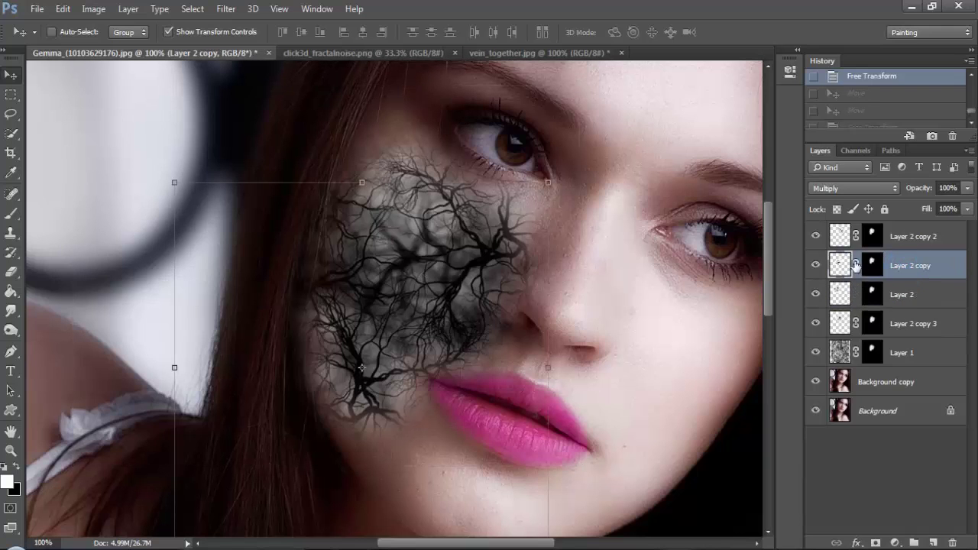
drag(448, 289, 454, 305)
drag(181, 203, 61, 132)
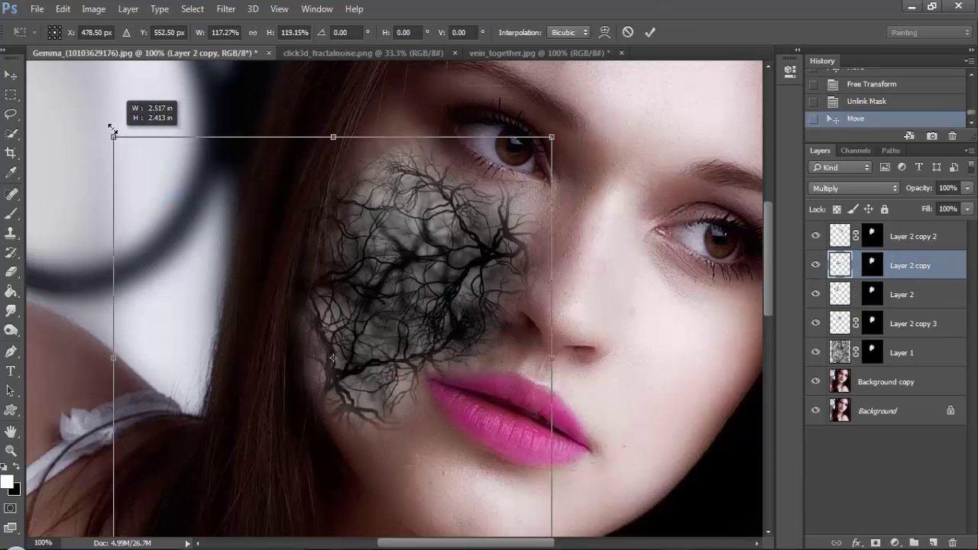
key(Return)
drag(225, 232, 360, 292)
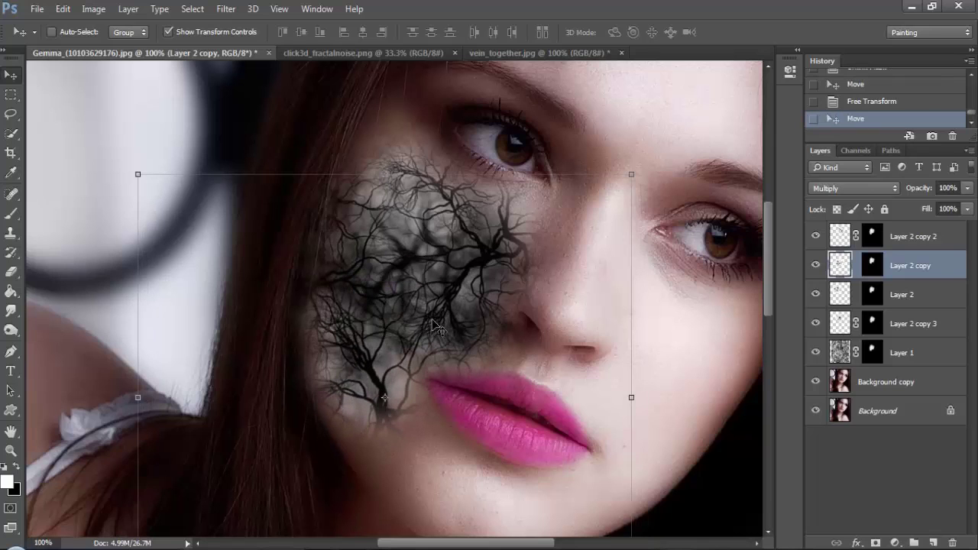
Enlarge, rotate and reposition the Layer 2 copy 2 veins on the cheek.
click(914, 237)
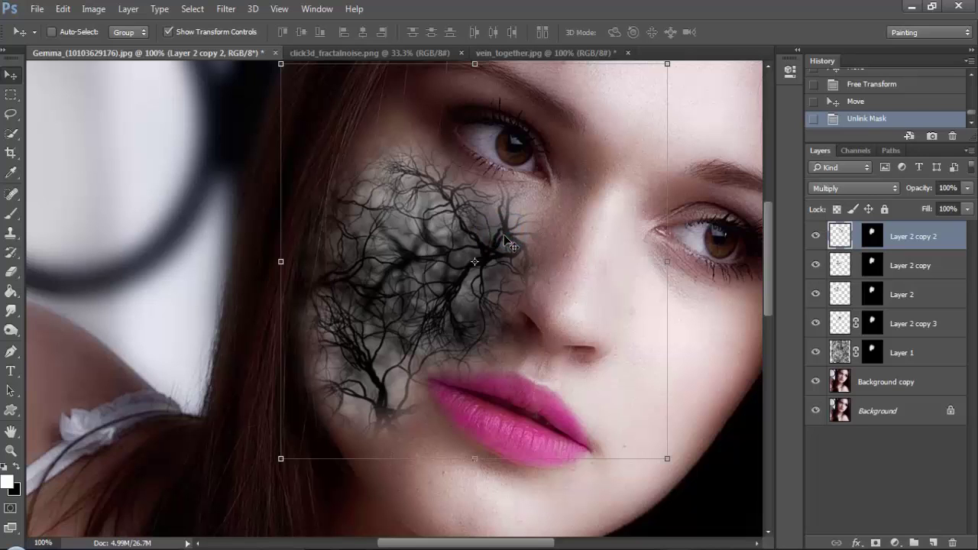
drag(504, 226, 491, 229)
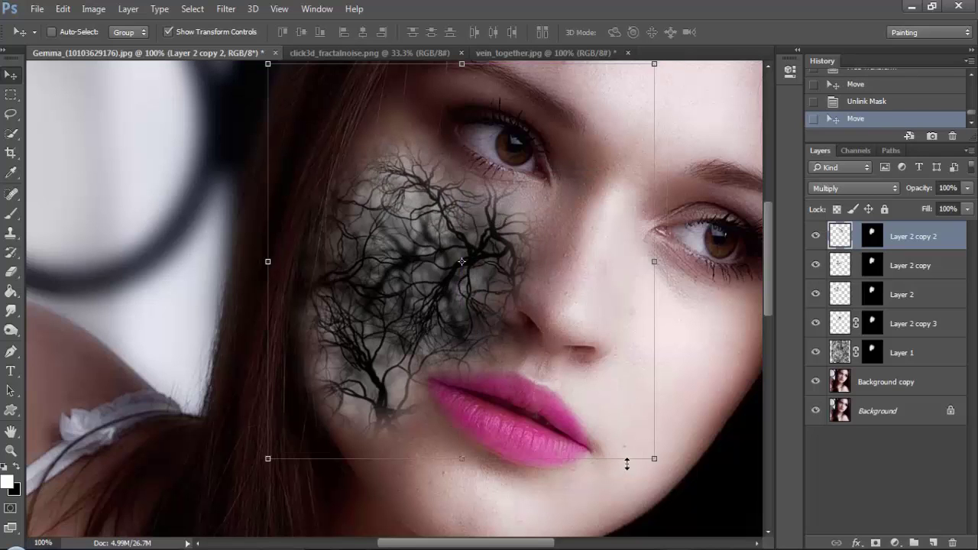
drag(655, 464, 772, 530)
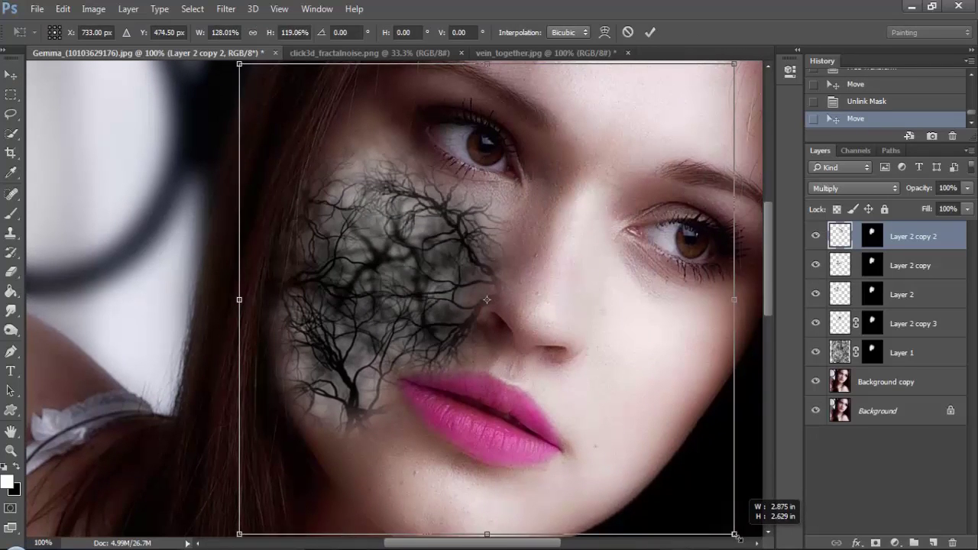
double_click(557, 356)
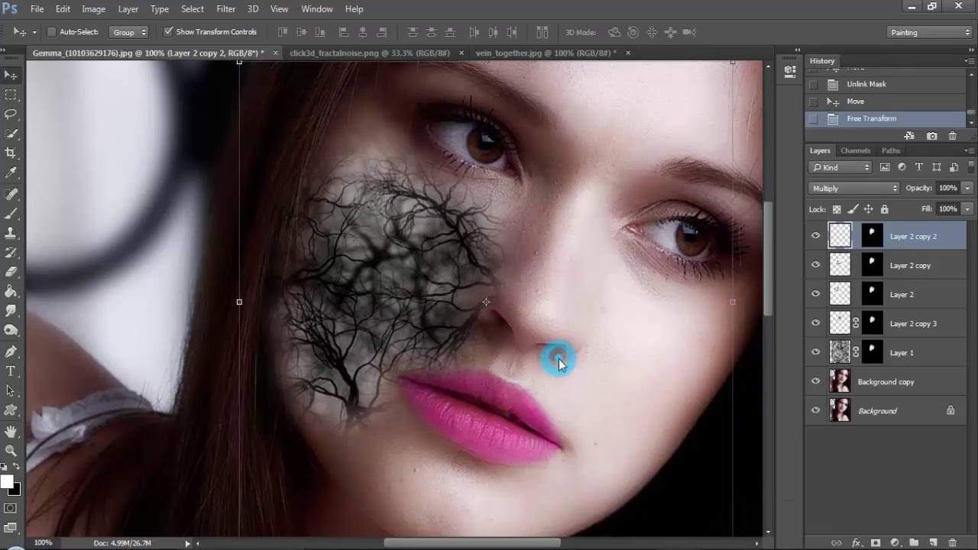
mouse_move(557, 356)
mouse_down()
mouse_move(510, 323)
mouse_move(493, 324)
mouse_up()
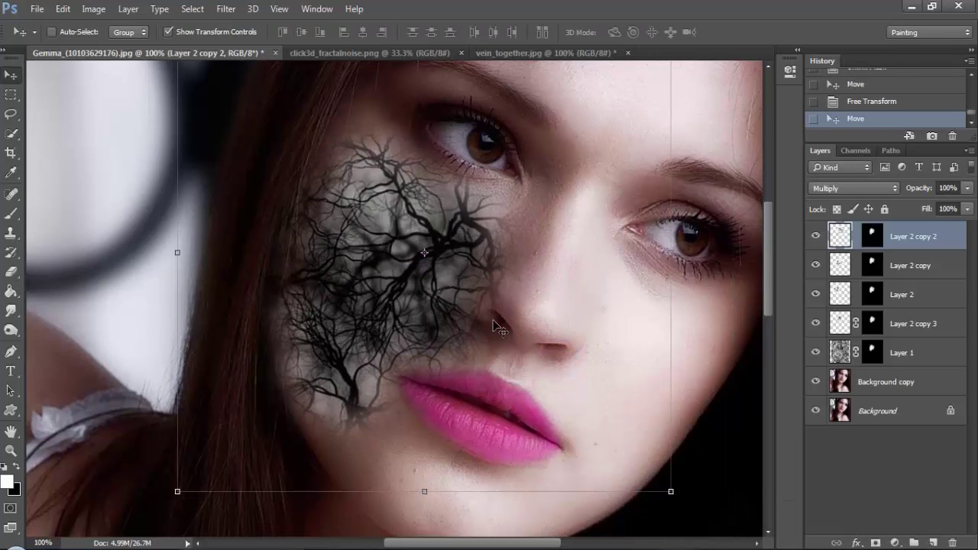
drag(680, 504, 703, 416)
double_click(469, 339)
mouse_move(470, 338)
mouse_down()
mouse_move(501, 350)
mouse_move(500, 313)
mouse_move(538, 303)
mouse_up()
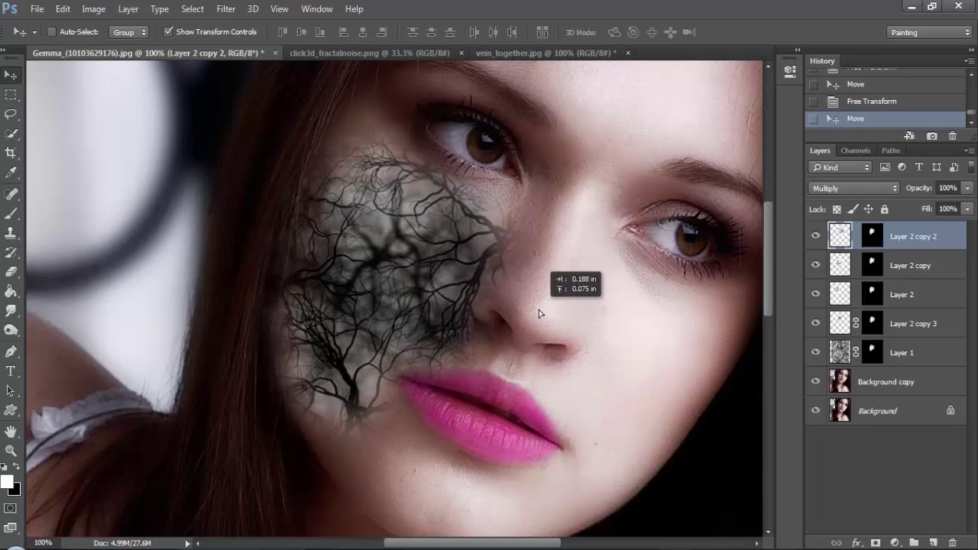
drag(564, 377, 559, 360)
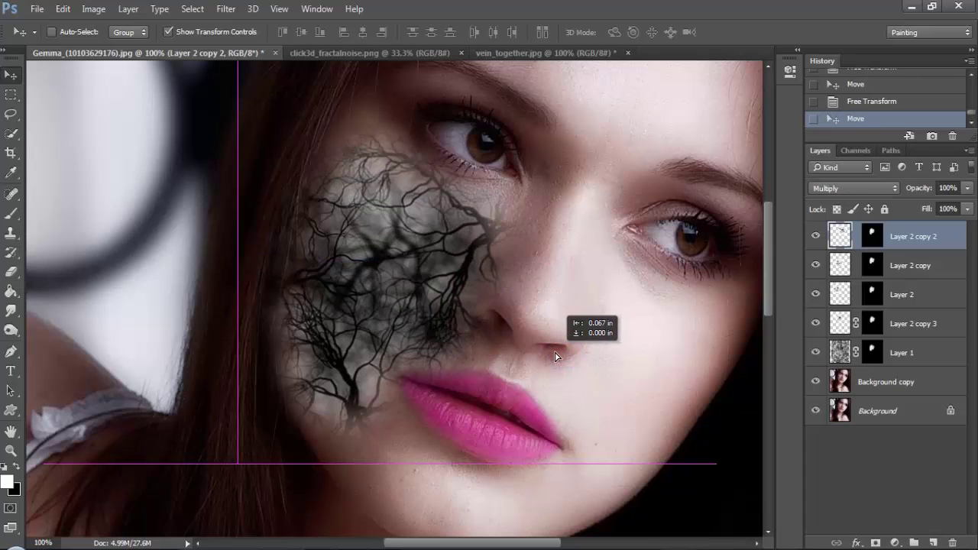
drag(513, 300, 536, 289)
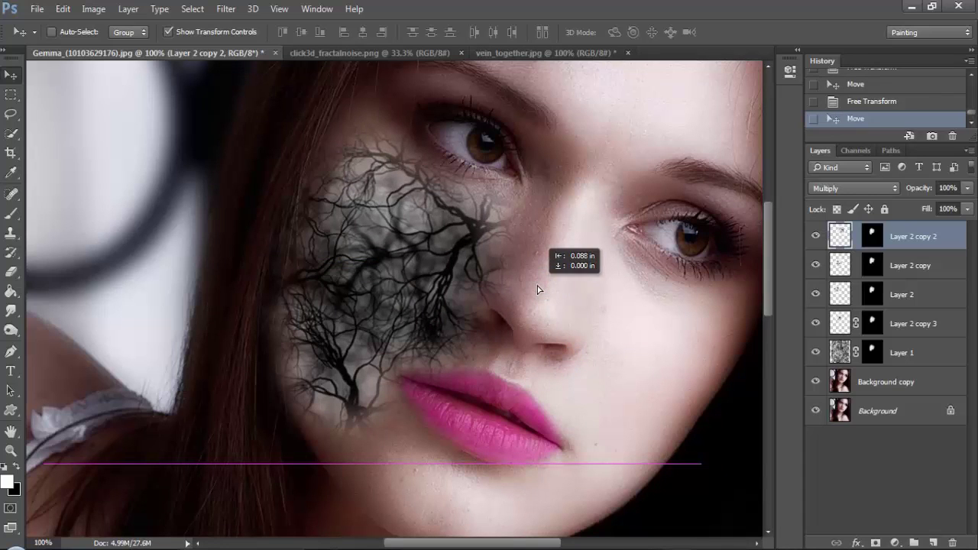
Rotate Layer 2 copy about 31° and move it down-left on the cheek.
click(910, 266)
drag(525, 328, 445, 375)
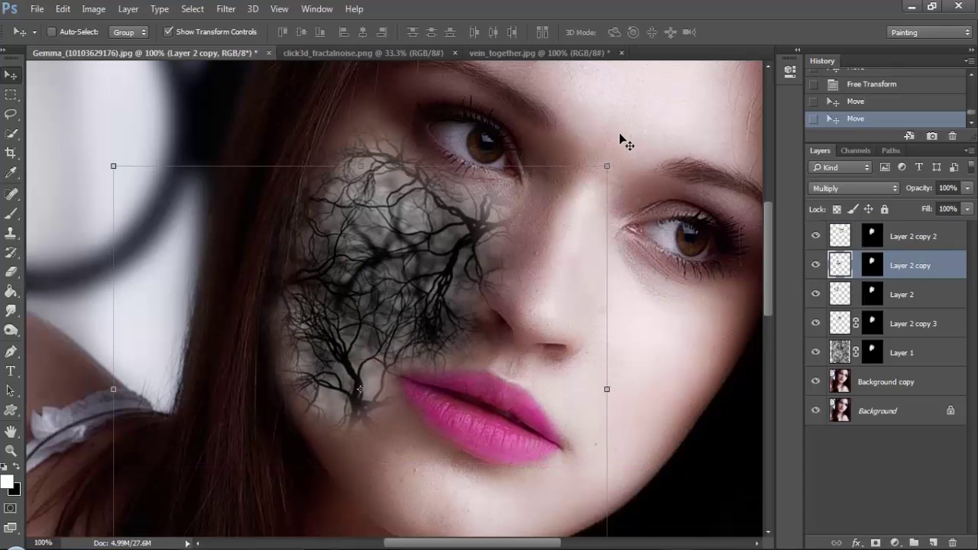
drag(615, 155, 662, 323)
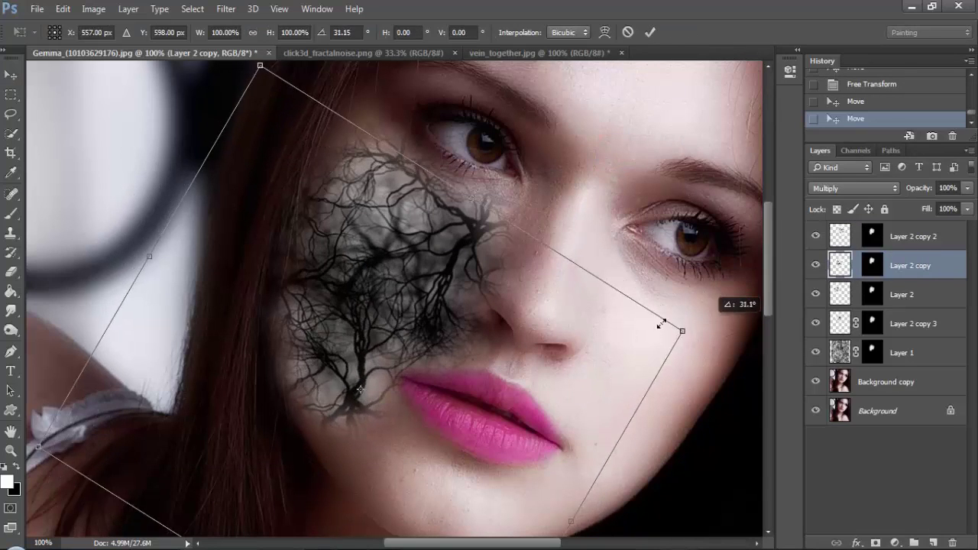
key(Return)
drag(366, 312, 355, 340)
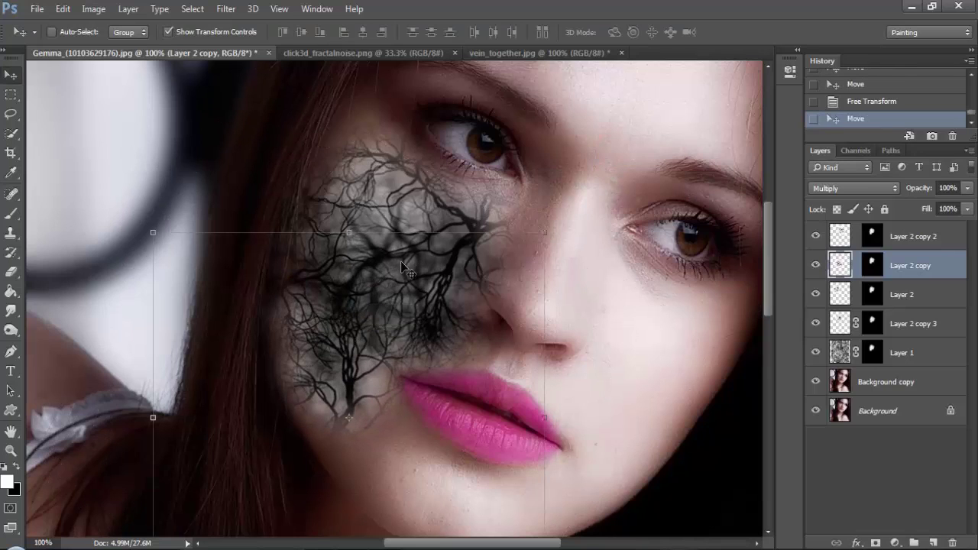
click(901, 238)
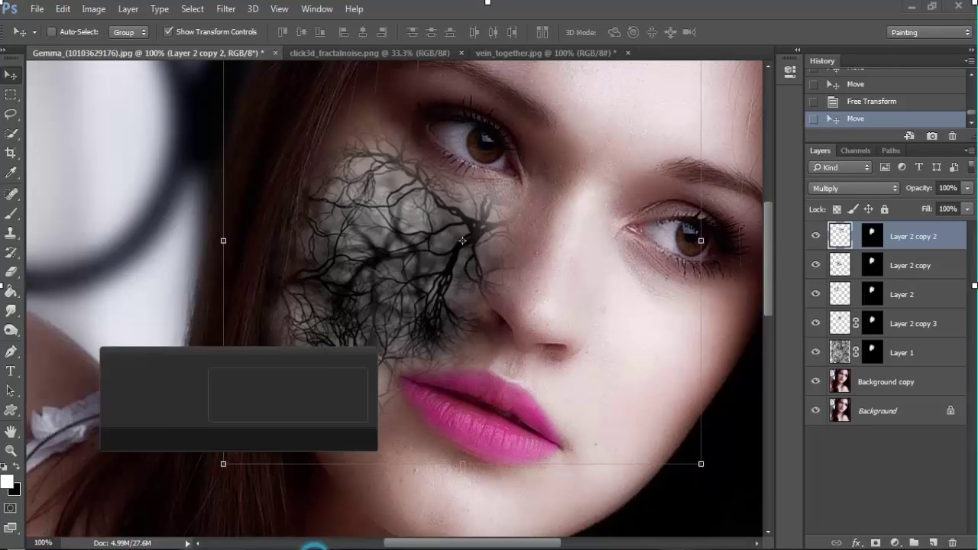
click(356, 343)
Group the five selected vein layers into a group named 'vein network'.
click(912, 272)
ctrl+click(902, 294)
ctrl+click(898, 322)
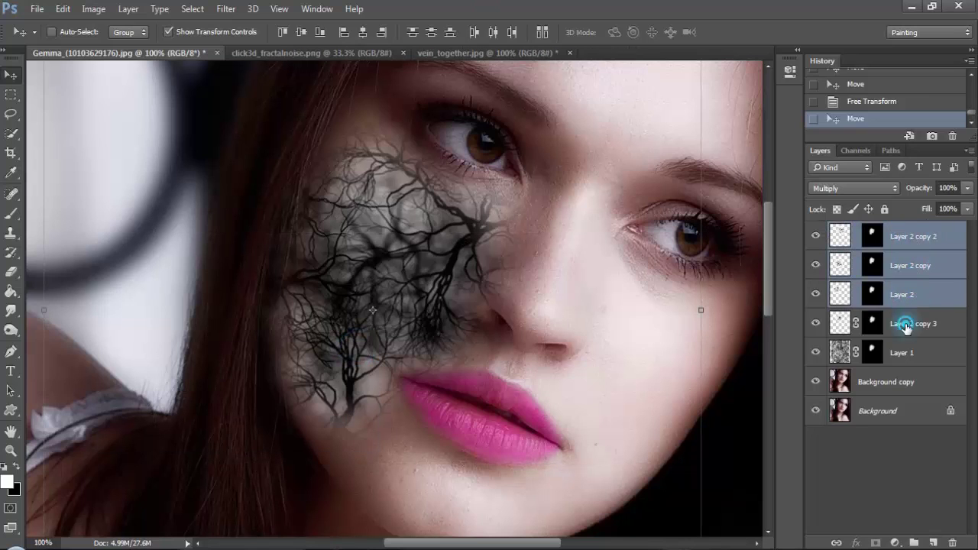
ctrl+click(896, 352)
right_click(898, 234)
click(657, 177)
text(vein network)
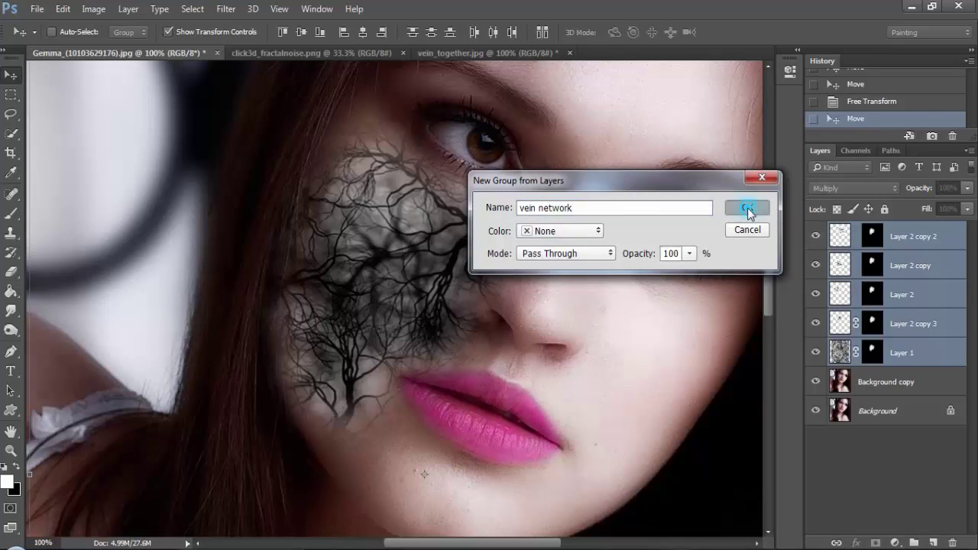
click(747, 207)
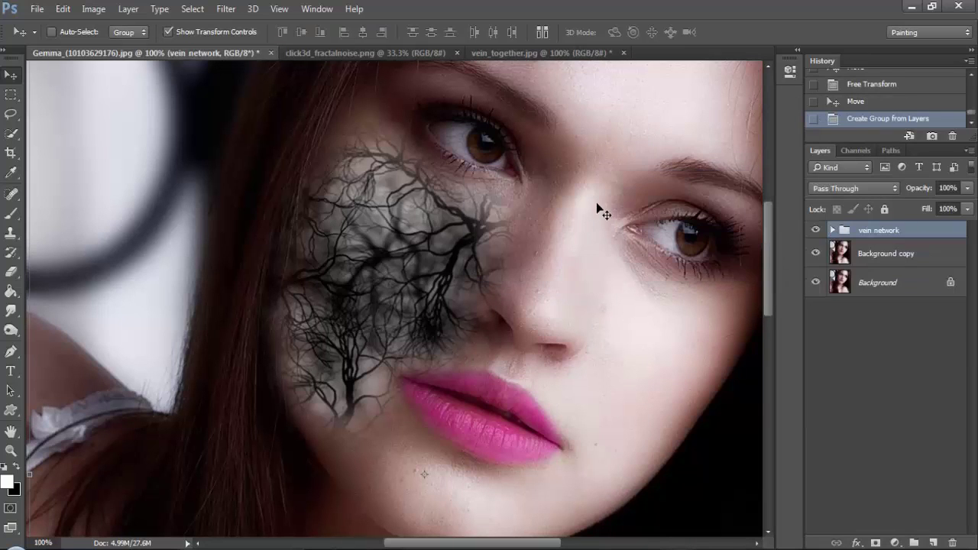
Set the vein network group's blend mode to Color Dodge and expand it.
click(825, 185)
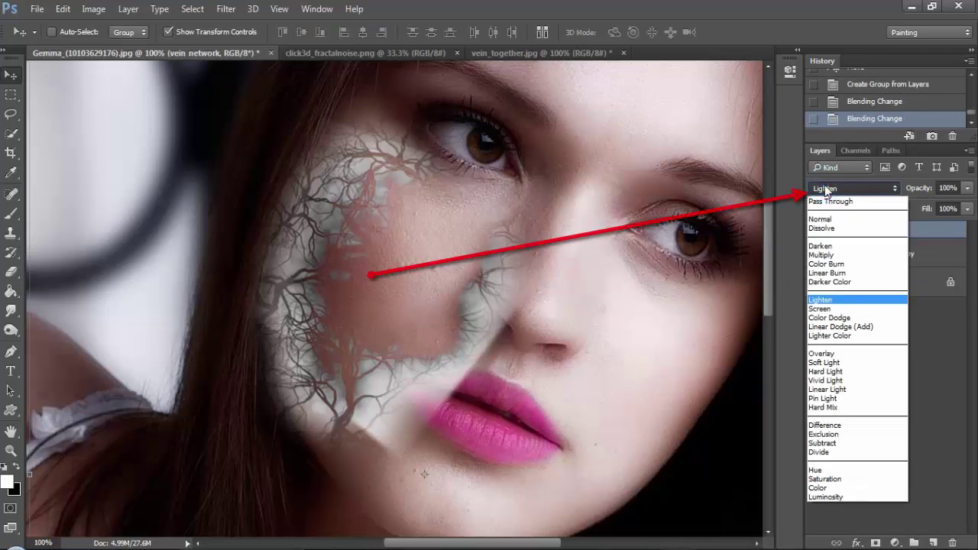
click(833, 321)
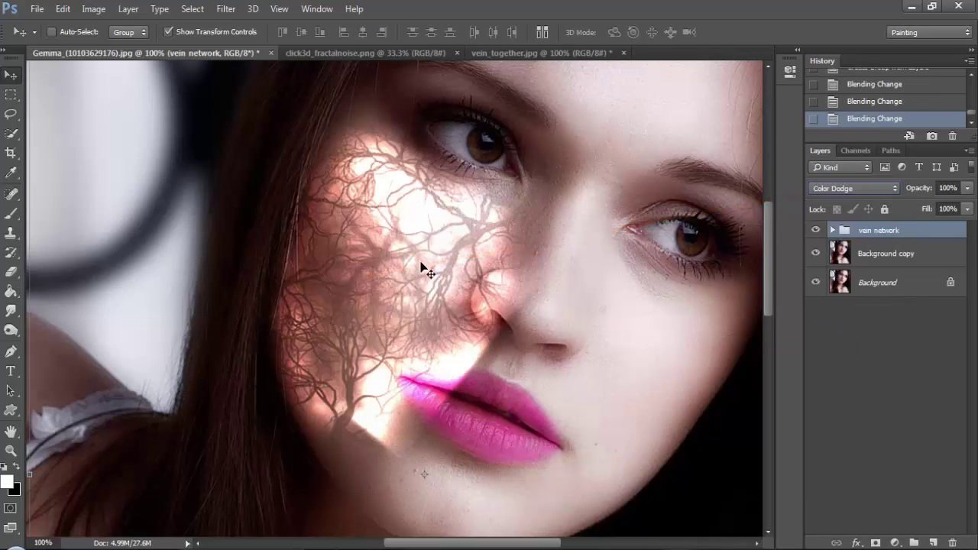
scroll(430, 273, down, 1)
scroll(386, 210, up, 1)
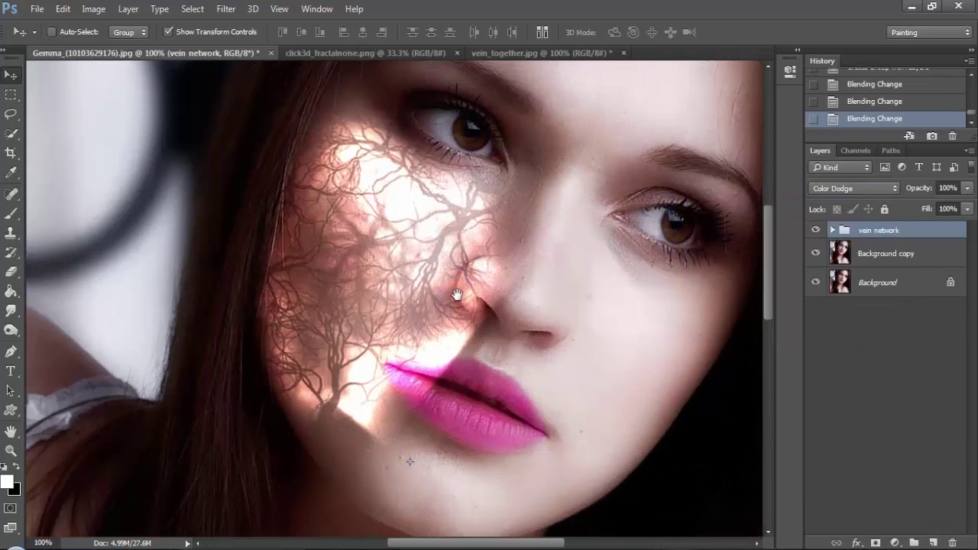
scroll(448, 400, down, 1)
scroll(399, 311, up, 1)
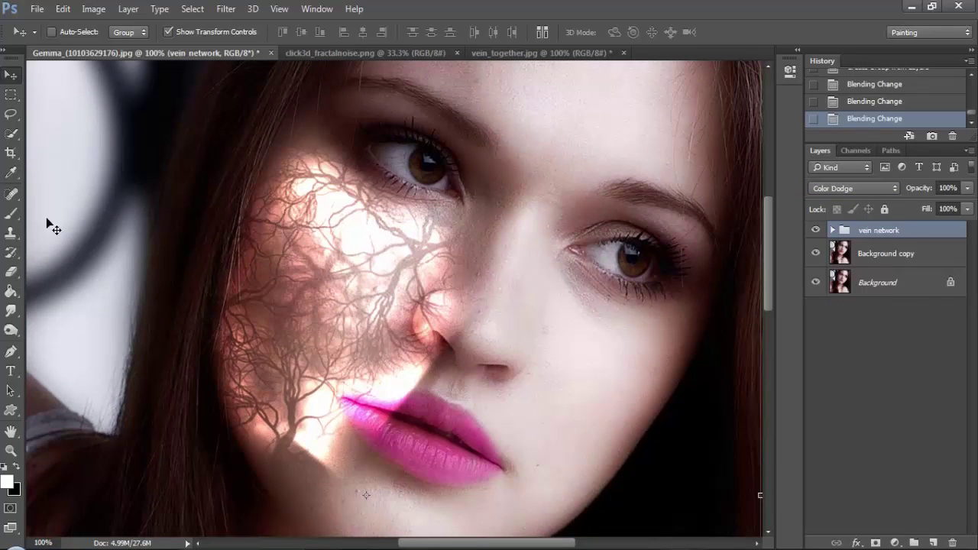
click(10, 214)
click(833, 230)
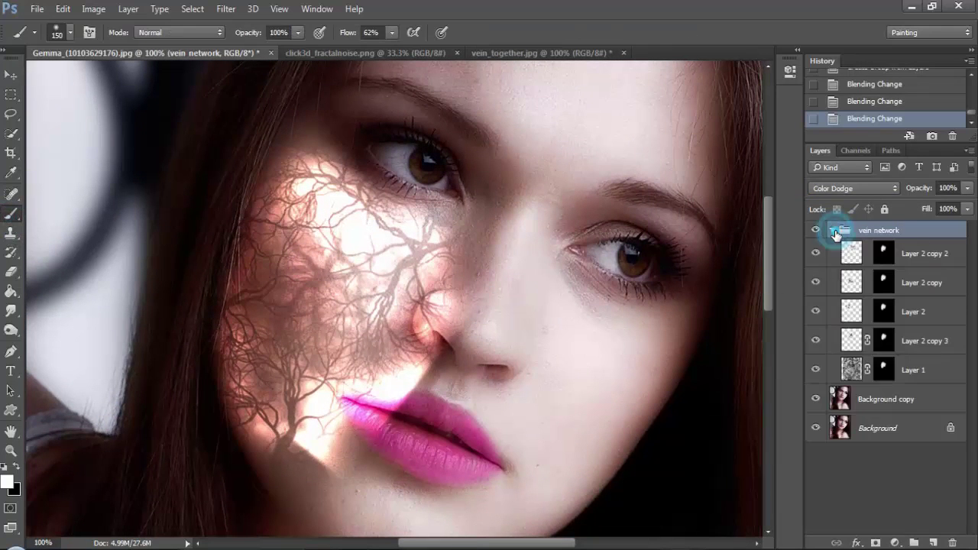
Paint Layer 2 copy 3's mask over the hair area, then make black the foreground.
click(897, 350)
click(186, 446)
click(168, 305)
click(152, 147)
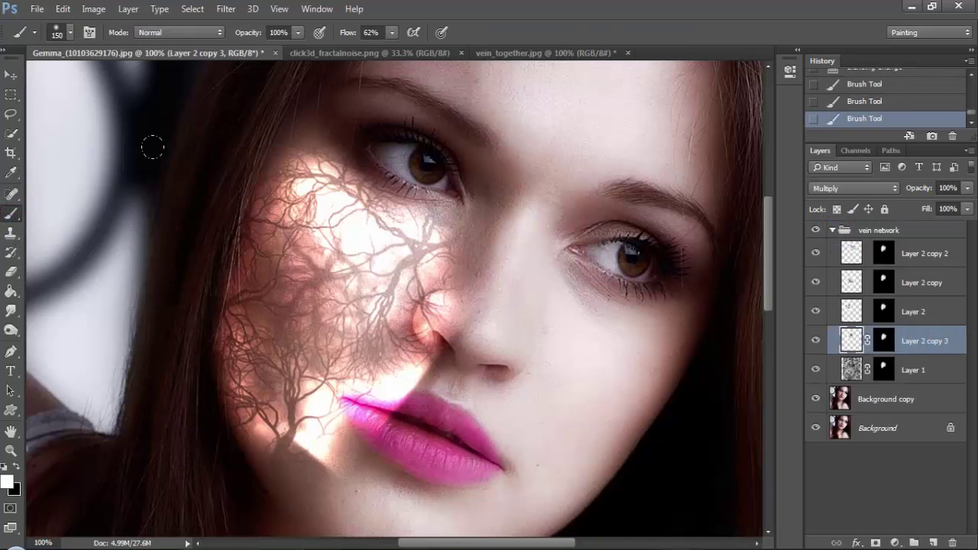
click(910, 312)
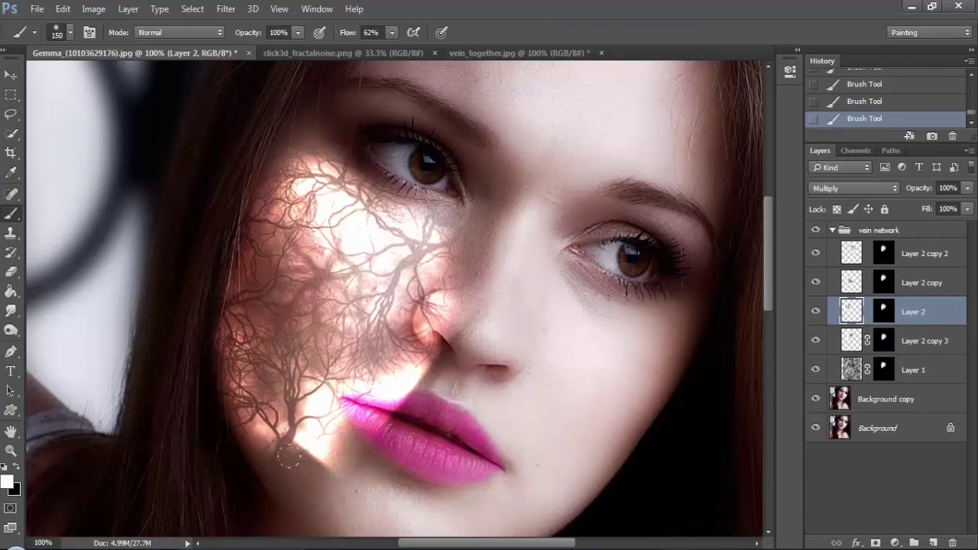
click(16, 467)
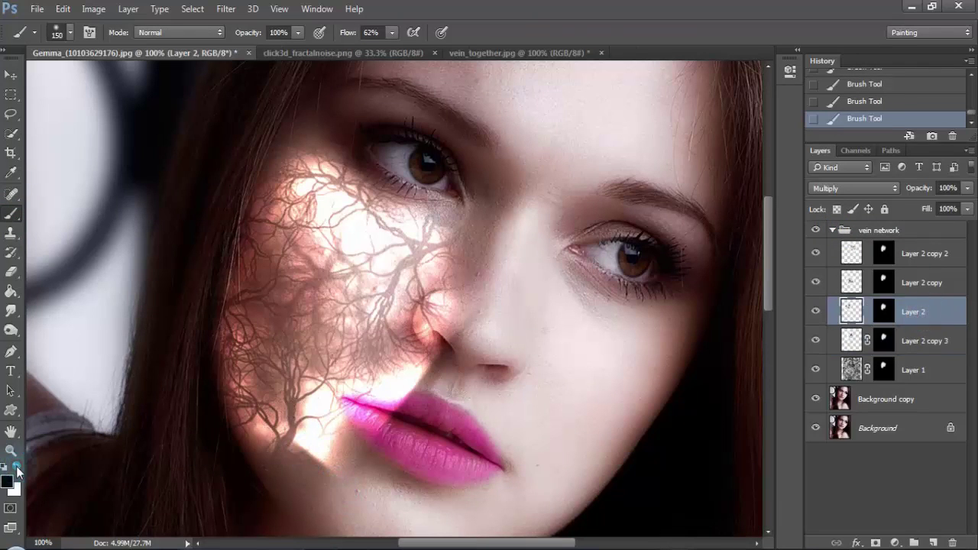
Try black and white strokes on Layer 2's mask near the chin, undoing stray ones.
click(884, 313)
key(x)
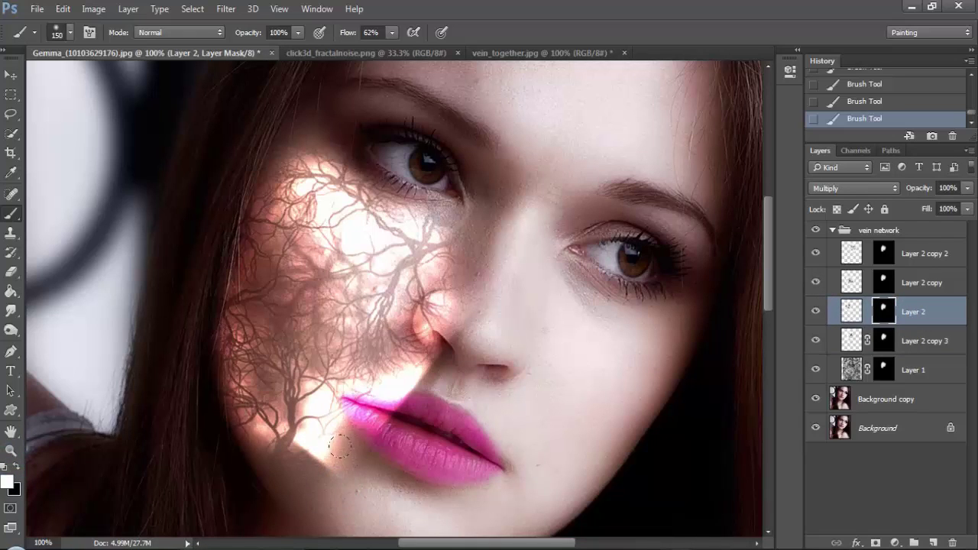
key(ctrl+z)
click(16, 467)
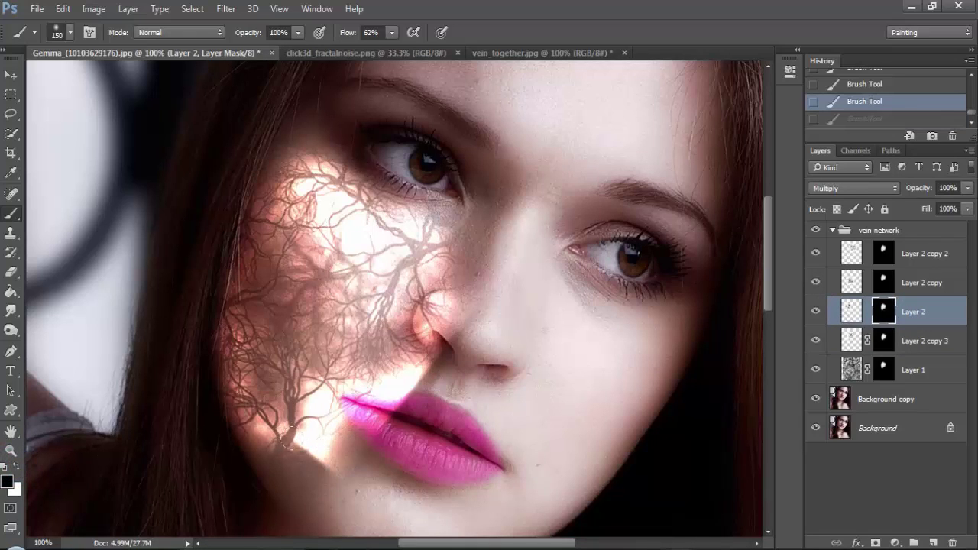
key(ctrl+z)
click(288, 463)
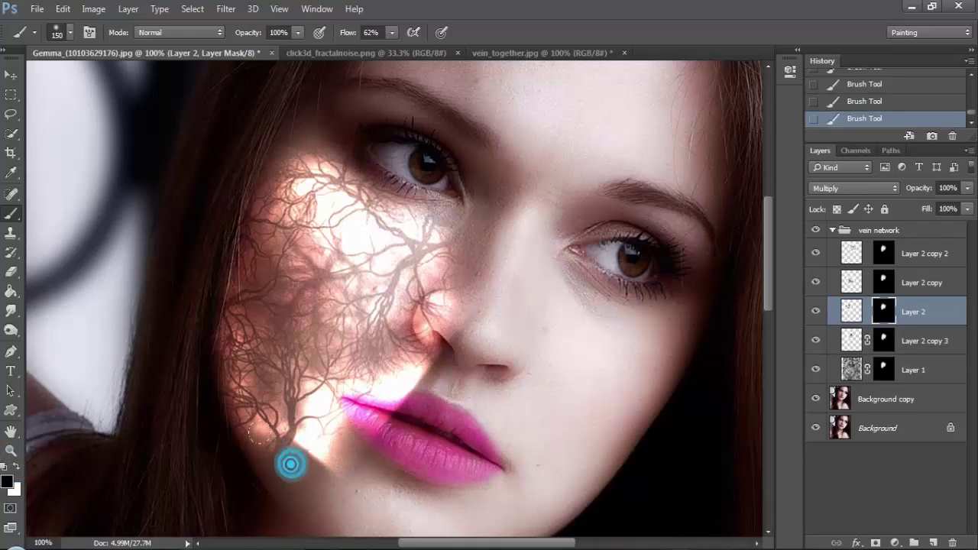
click(16, 468)
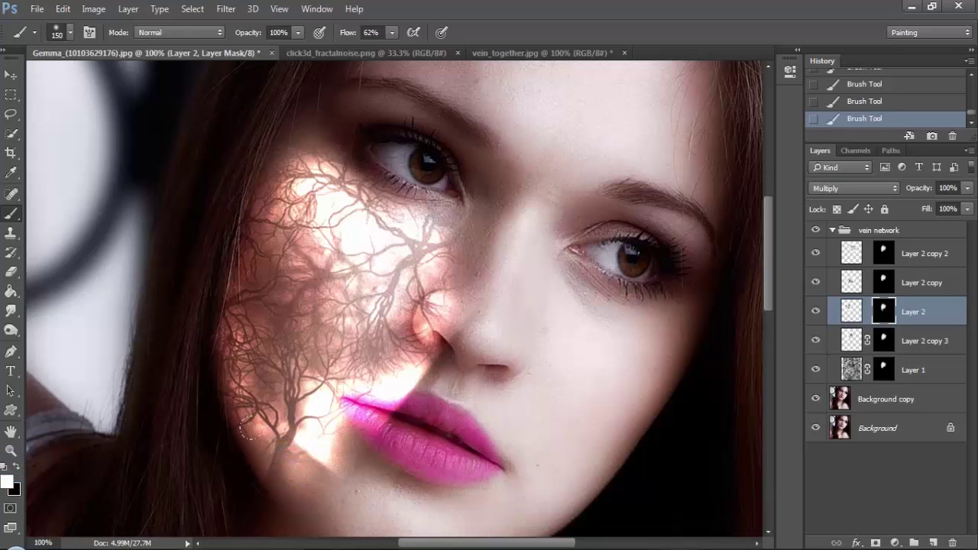
key(ctrl+z)
Lower brush flow to 30% and paint white on Layer 2 copy 3's mask near the chin.
click(883, 282)
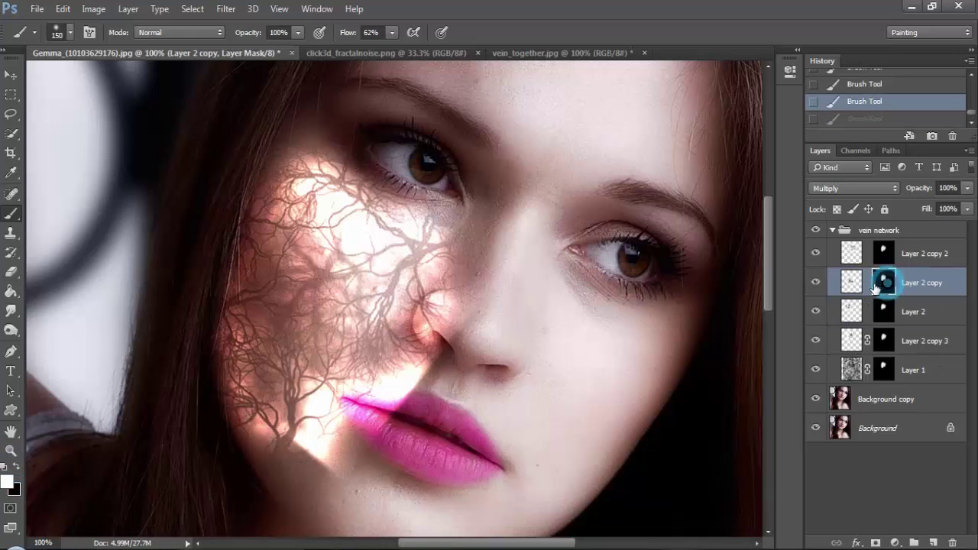
key(alt+bracketleft)
key(x)
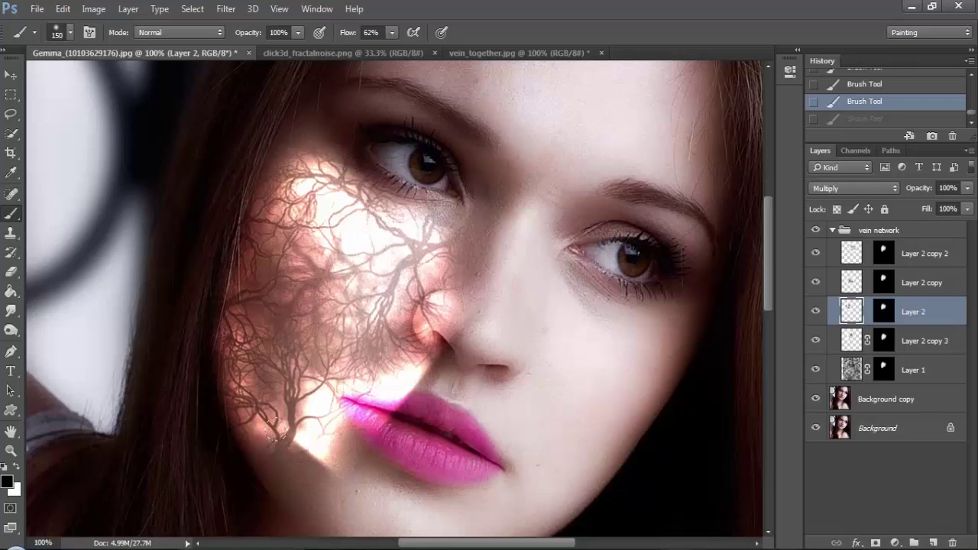
drag(391, 32, 367, 53)
click(884, 340)
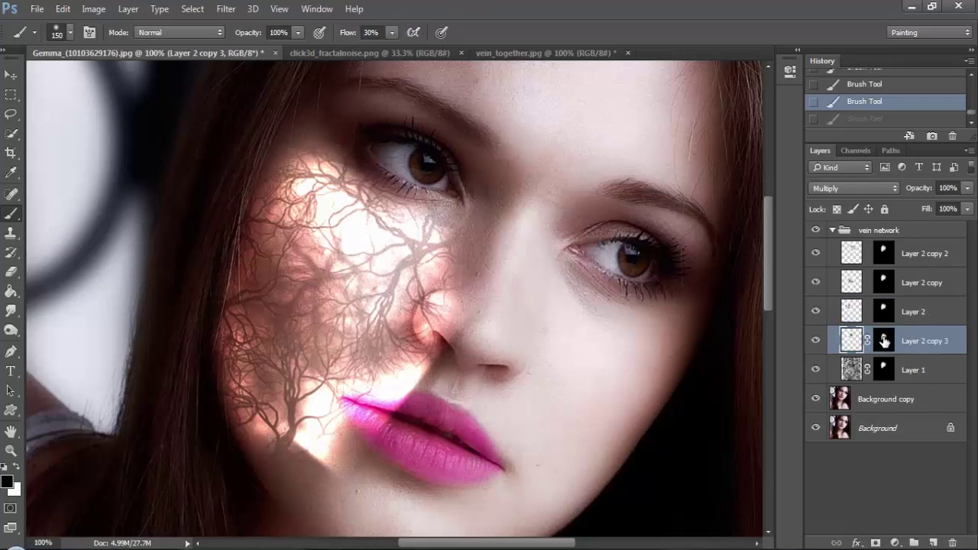
key(x)
drag(344, 489, 298, 478)
Undo the last stroke and relink Layer 2's mask to its layer.
key(alt+bracketright)
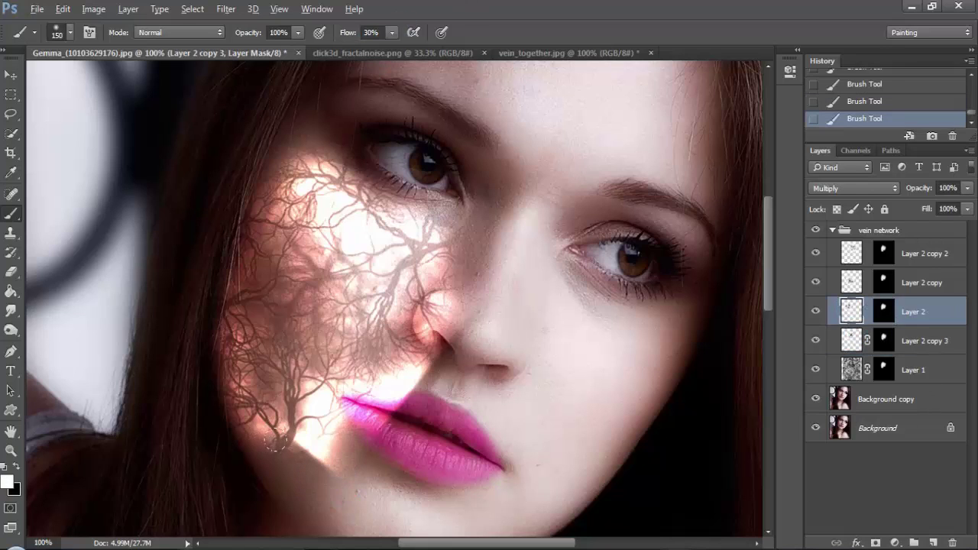
key(ctrl+z)
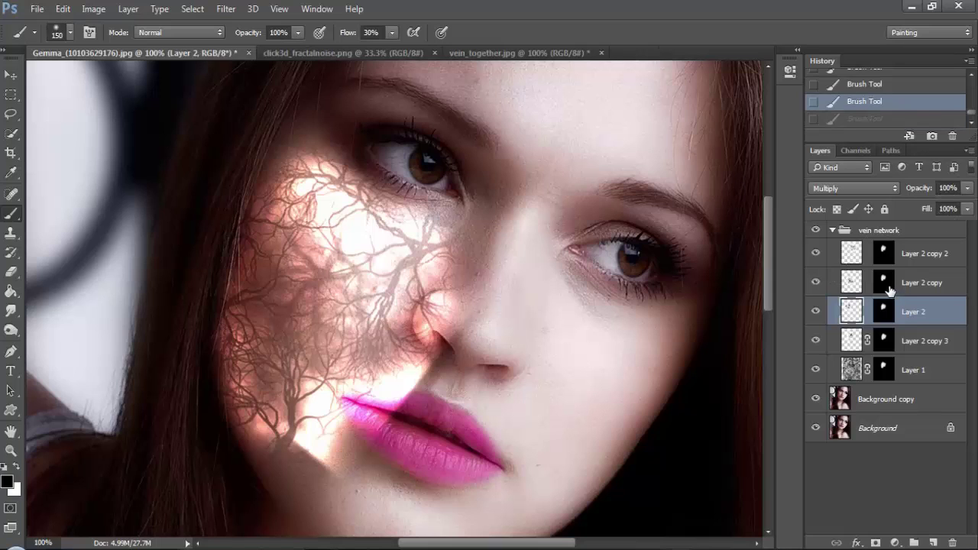
click(883, 311)
click(868, 312)
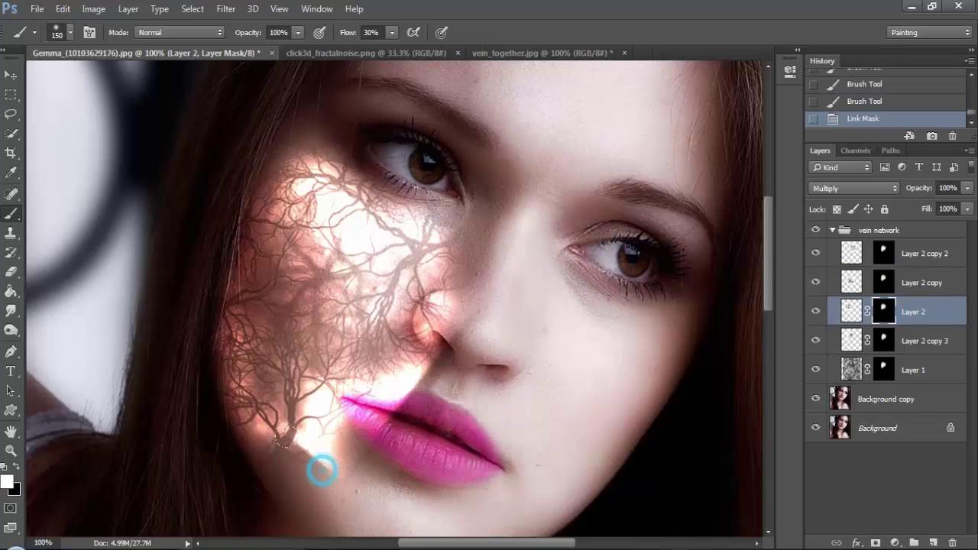
Paint near the chin, then step back in History to drop the extra duplicate layer.
drag(327, 466, 304, 475)
click(321, 473)
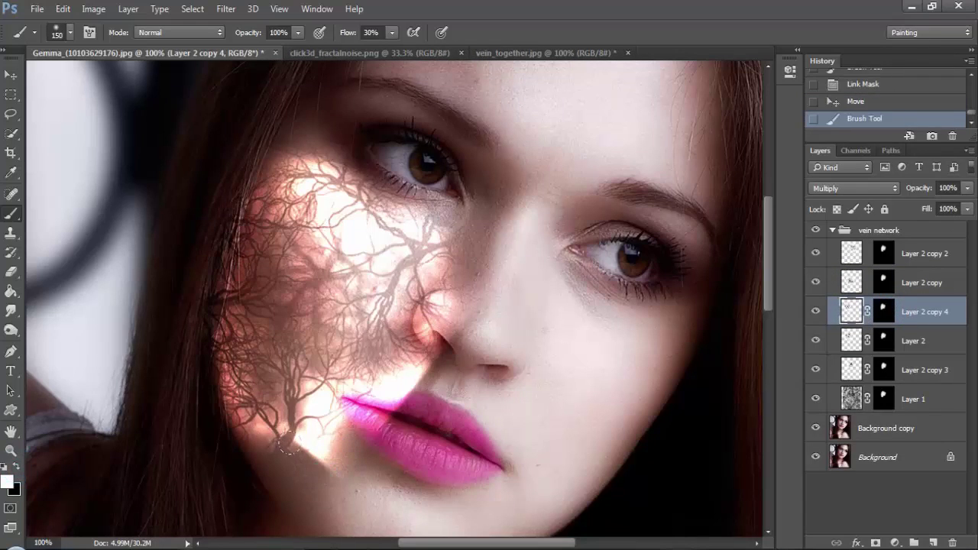
click(289, 441)
click(289, 440)
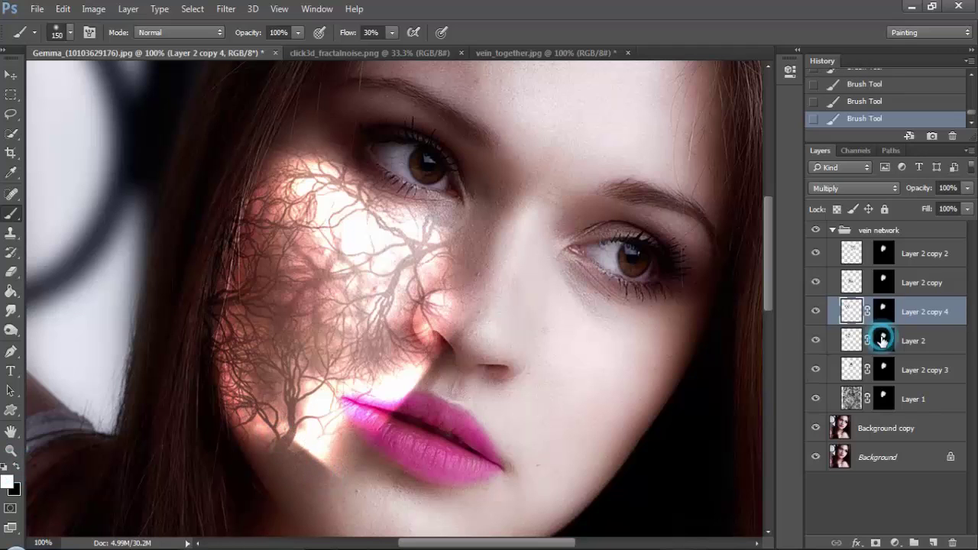
click(883, 340)
drag(319, 448, 293, 463)
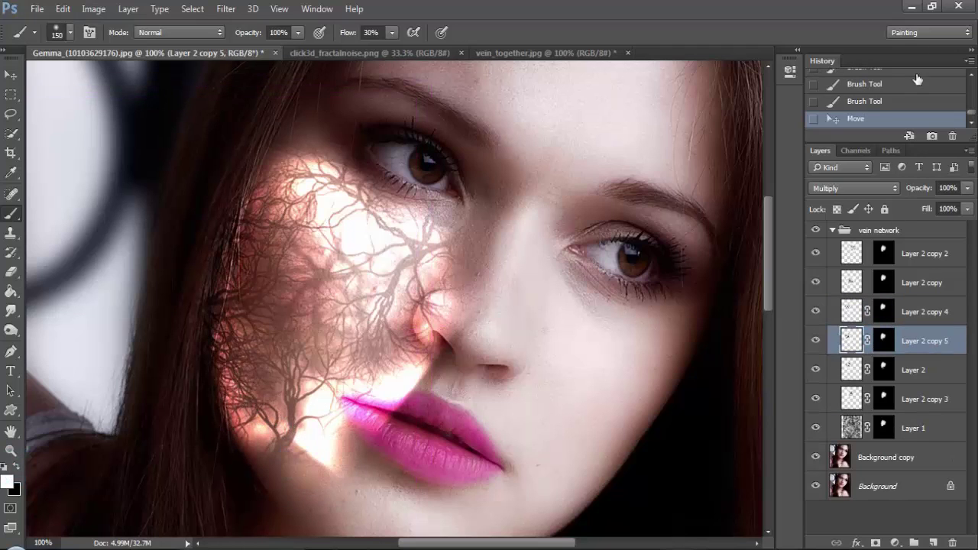
click(864, 101)
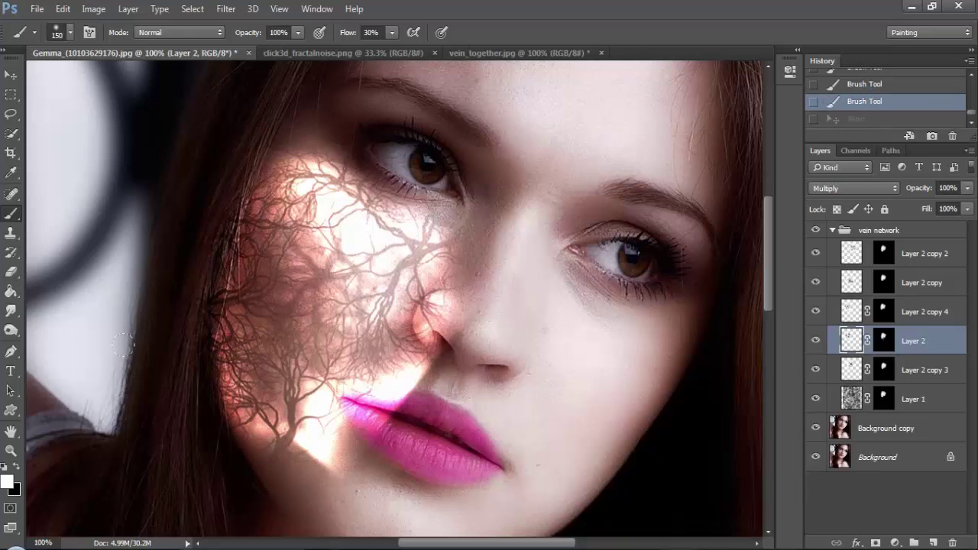
Paint black on the mask to hide bright veins near the lower cheek; raise flow to 39%.
click(317, 439)
click(17, 467)
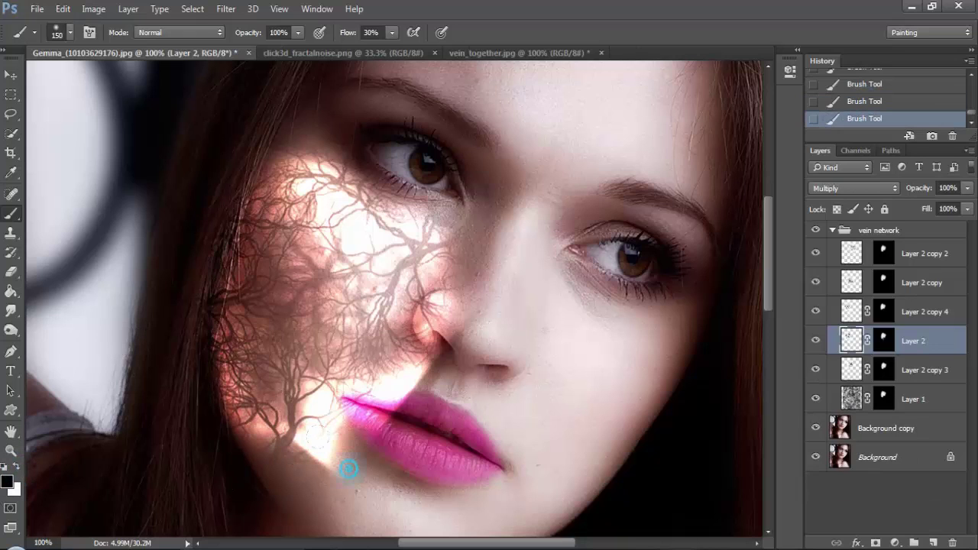
drag(349, 463, 307, 475)
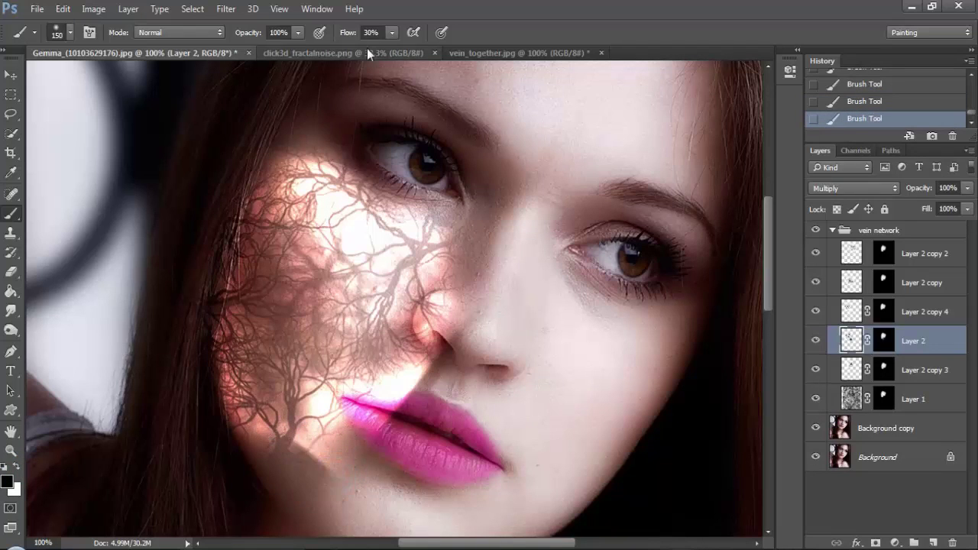
drag(397, 54, 399, 54)
key(x)
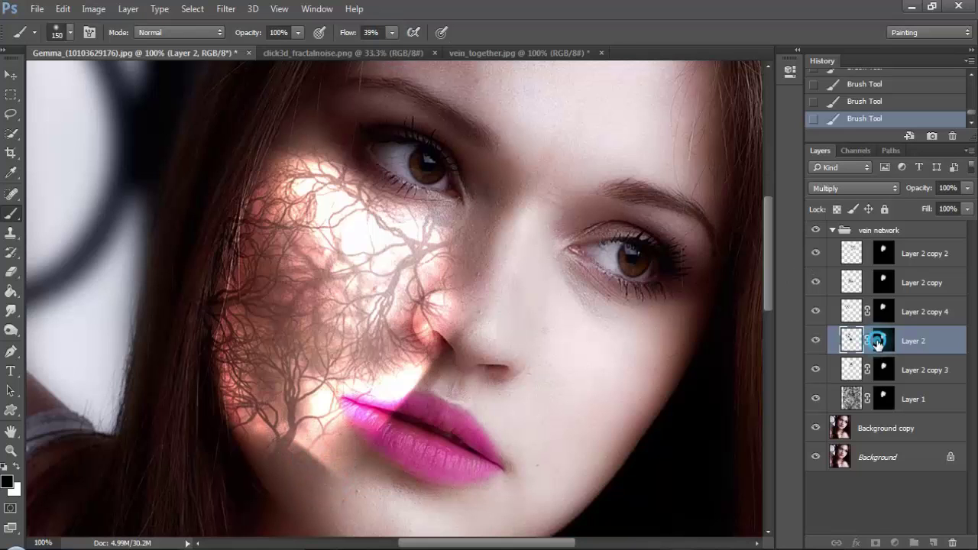
Paint white on Layer 2's mask to carry veins down to the left lip corner.
click(883, 340)
drag(339, 472, 304, 438)
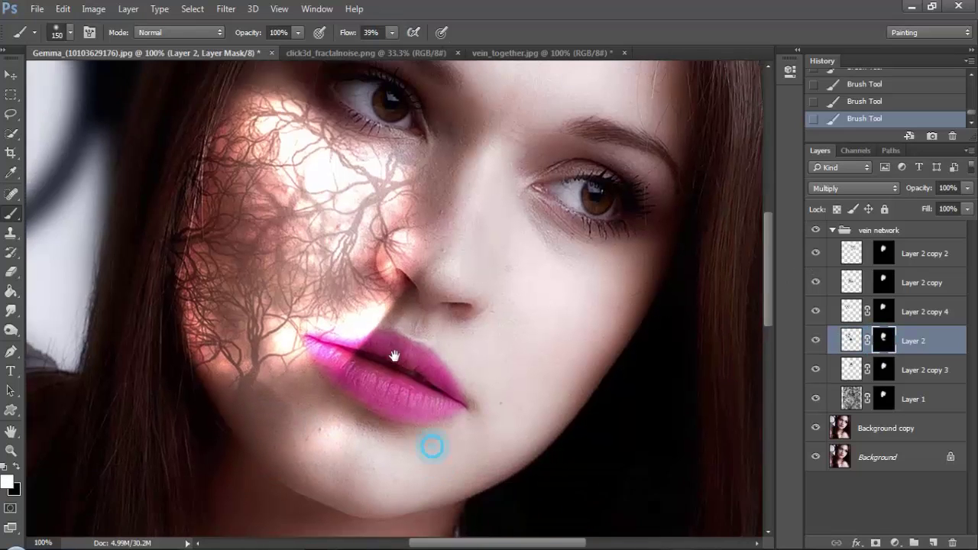
mouse_move(352, 461)
mouse_down()
mouse_move(305, 380)
mouse_move(321, 426)
mouse_up()
key(ctrl+alt+z)
key(ctrl+alt+z)
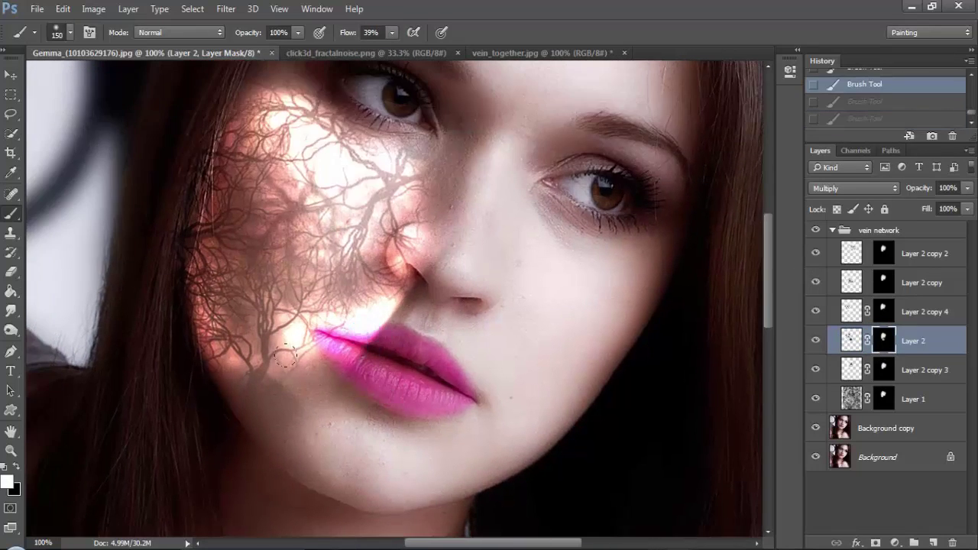
key(ctrl+shift+z)
key(ctrl+shift+z)
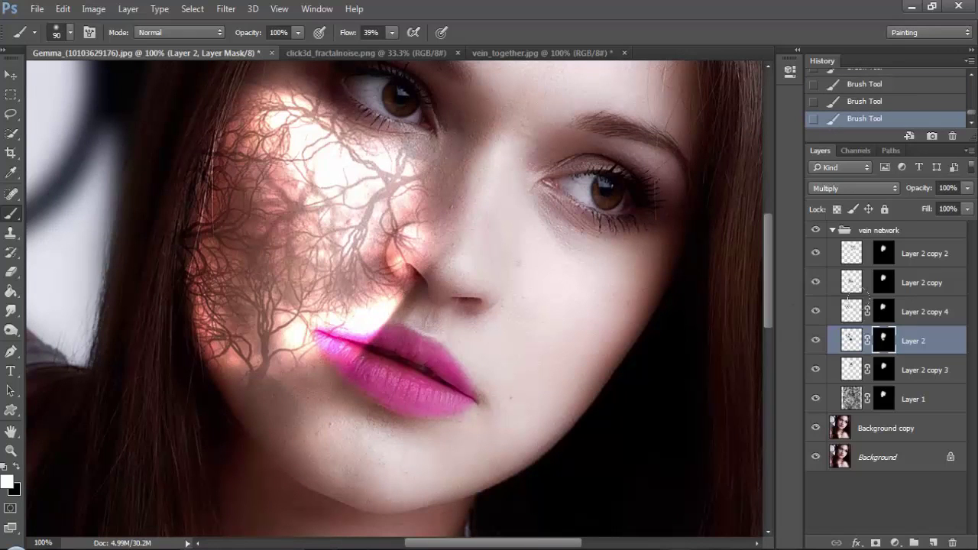
mouse_move(352, 348)
mouse_down()
mouse_move(338, 357)
mouse_move(316, 334)
mouse_move(323, 339)
mouse_up()
click(902, 313)
Paint Layer 2 copy 4's mask over the left lip corner and across the upper lip.
key(x)
click(367, 334)
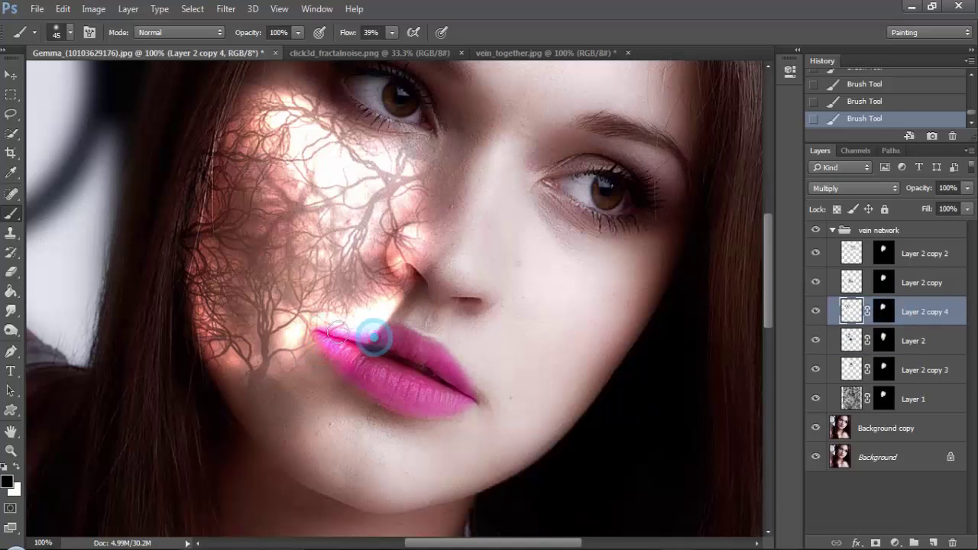
click(883, 311)
key(x)
drag(367, 334, 327, 333)
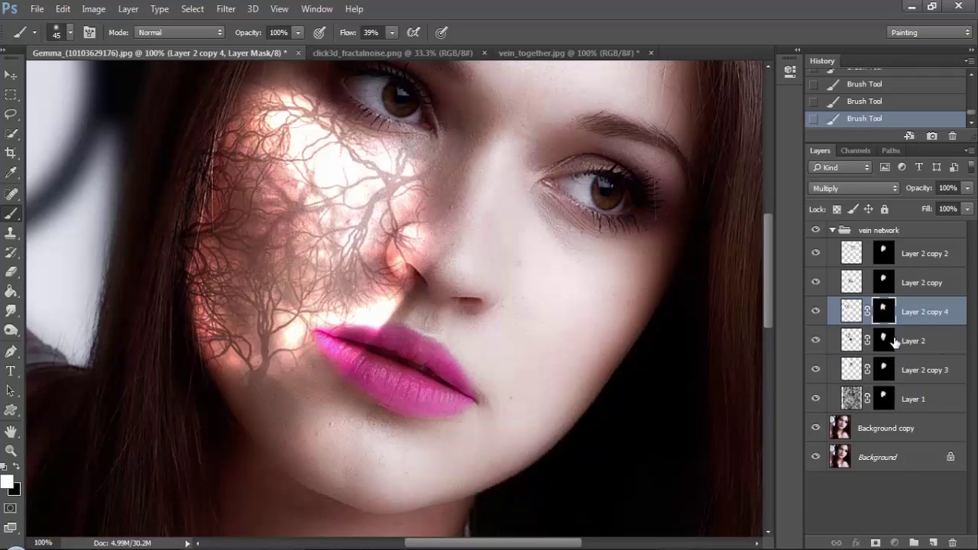
click(884, 340)
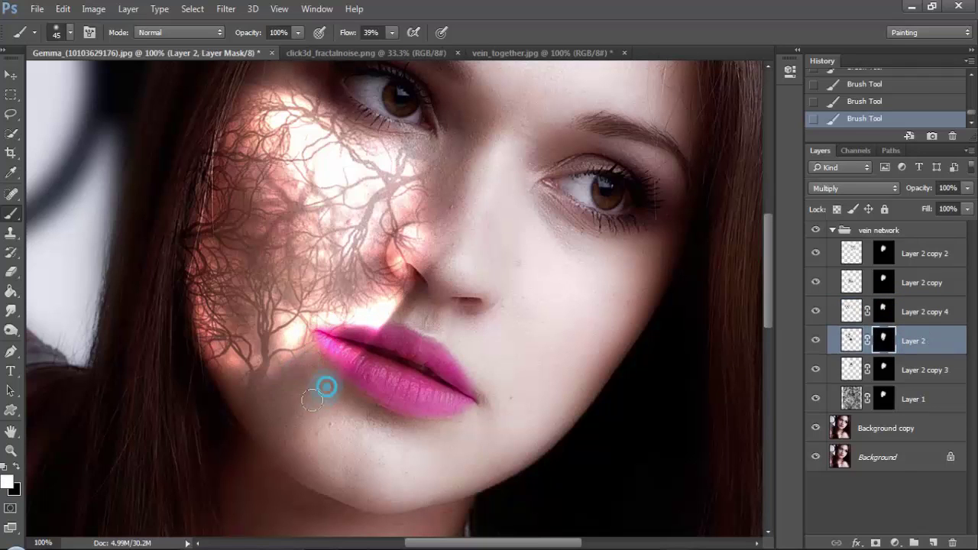
click(905, 313)
drag(360, 340, 398, 346)
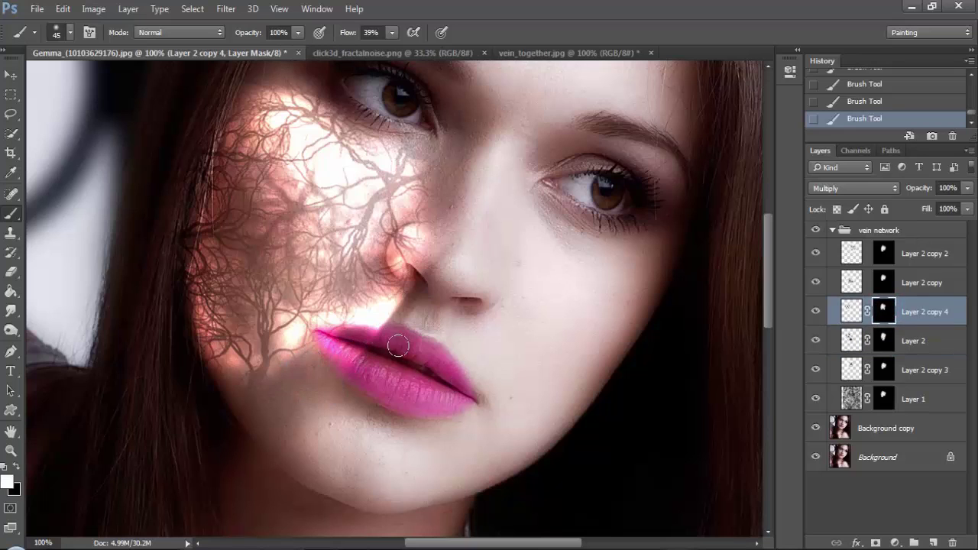
On Layer 2 copy's mask, hide veins above the upper lip in black, then refine in white.
click(883, 283)
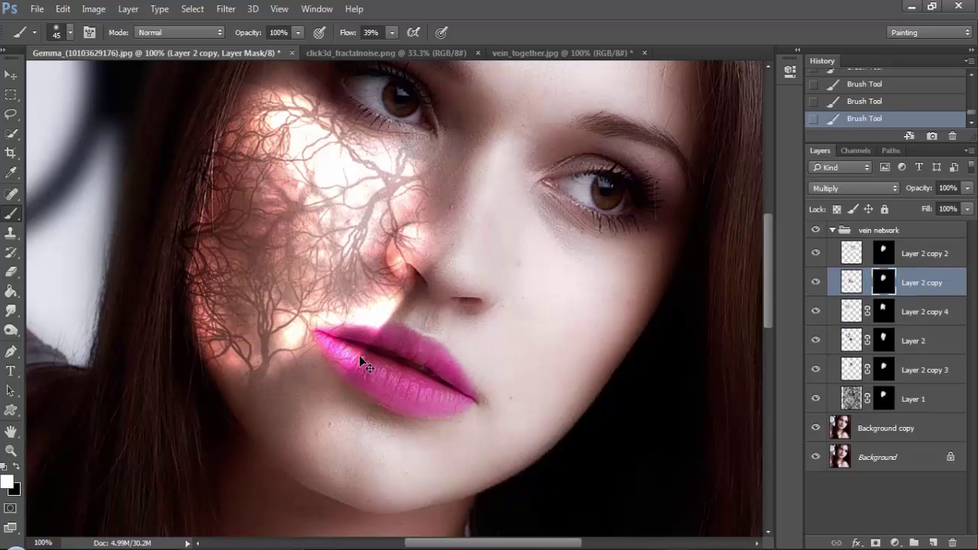
click(905, 312)
click(884, 282)
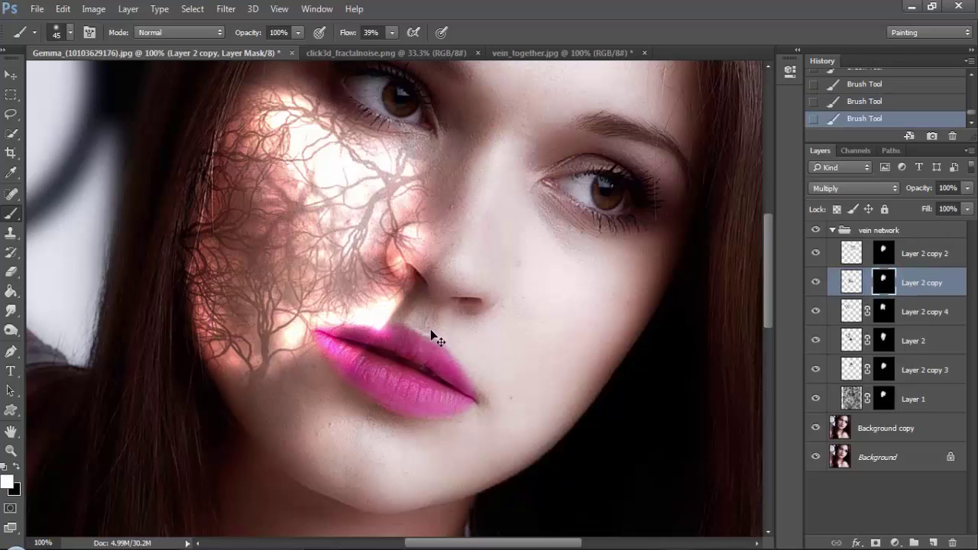
key(ctrl+z)
click(16, 466)
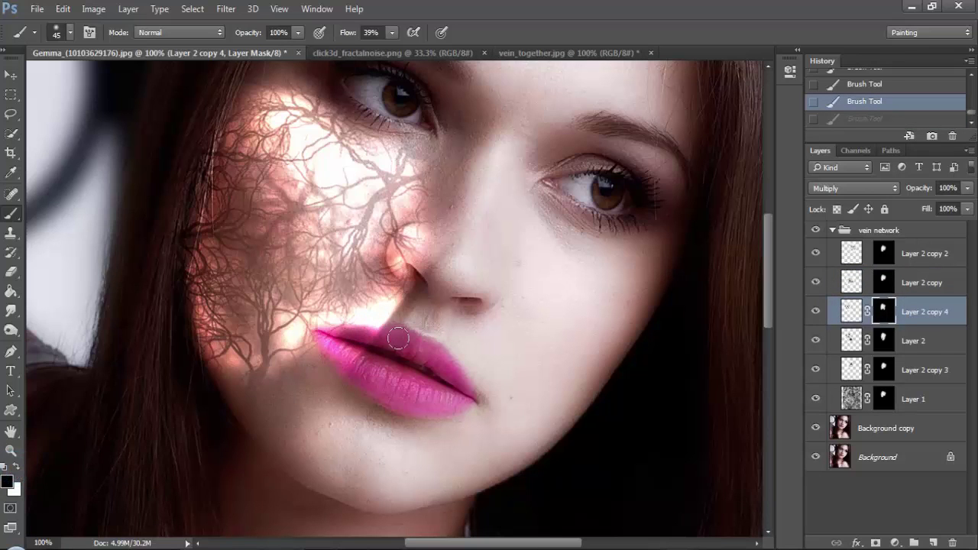
drag(398, 339, 299, 316)
click(16, 467)
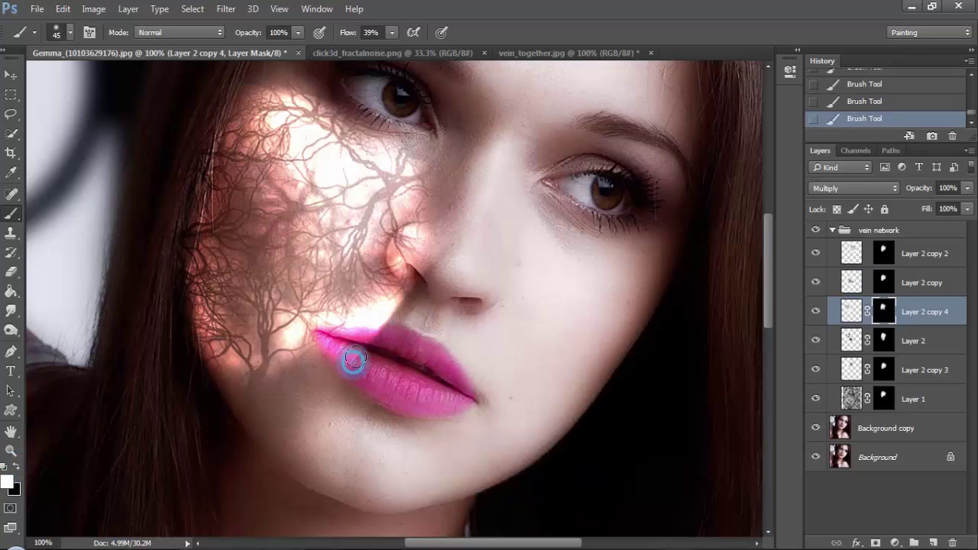
drag(327, 339, 356, 350)
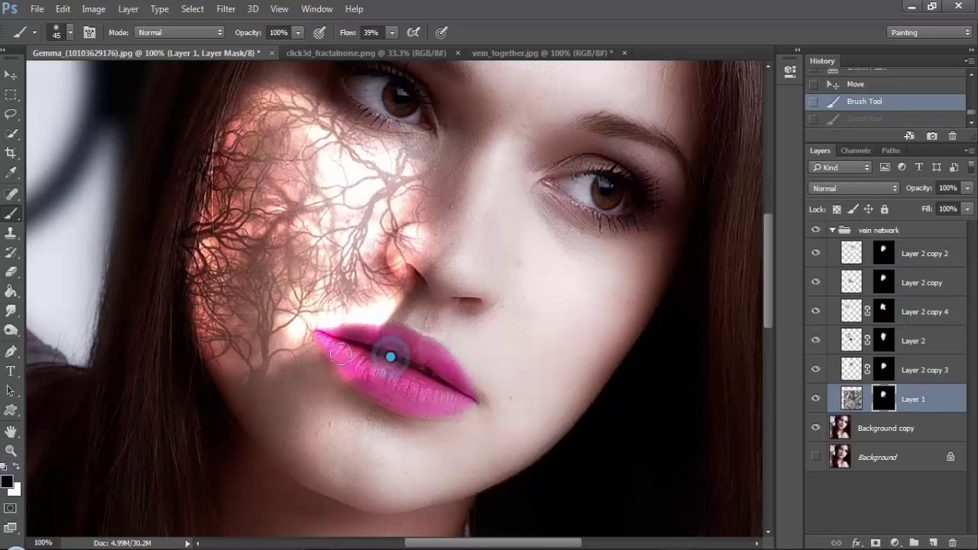
Mask veins around the left lip corner on Layer 1, then zoom out to the whole portrait.
click(396, 327)
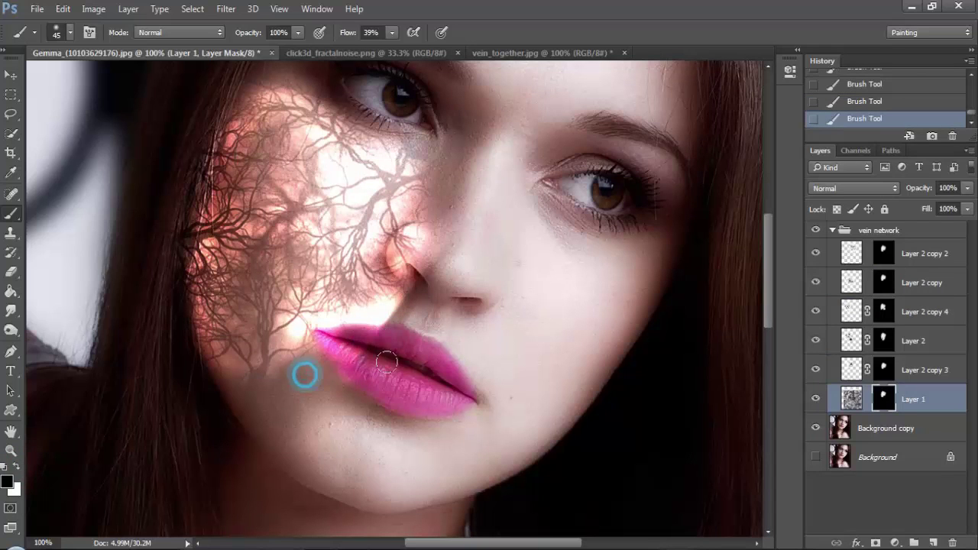
mouse_move(306, 371)
mouse_down()
mouse_move(306, 389)
mouse_move(340, 358)
mouse_move(331, 353)
mouse_up()
click(900, 374)
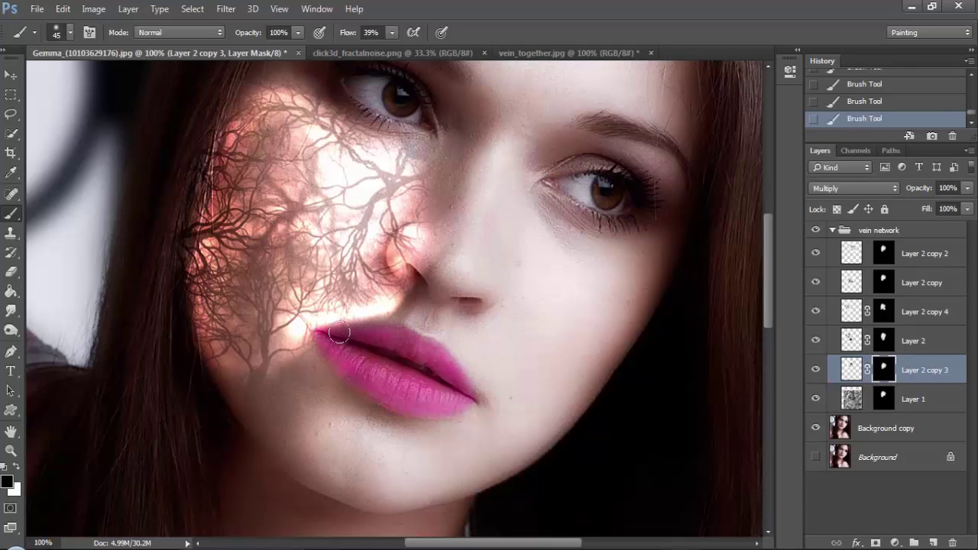
scroll(358, 372, up, 1)
scroll(328, 375, up, 1)
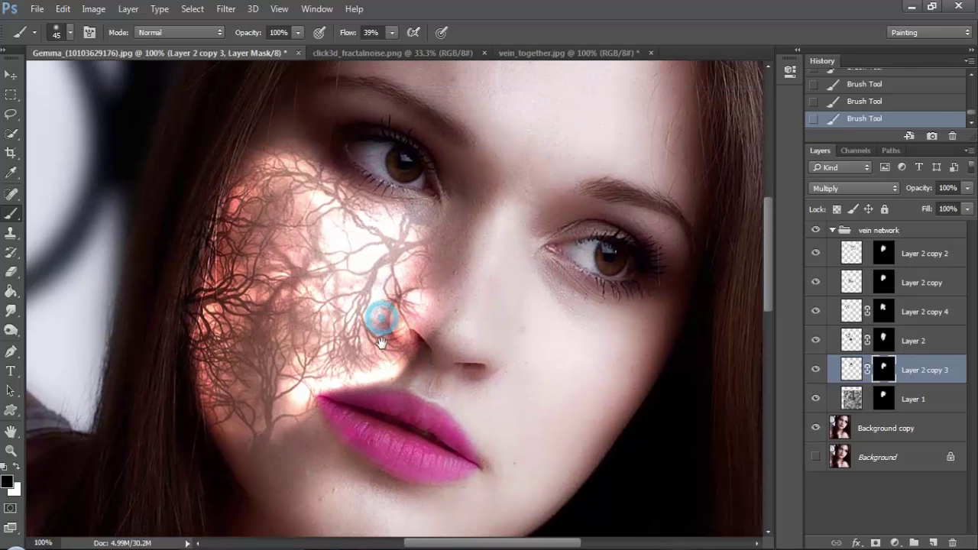
click(436, 294)
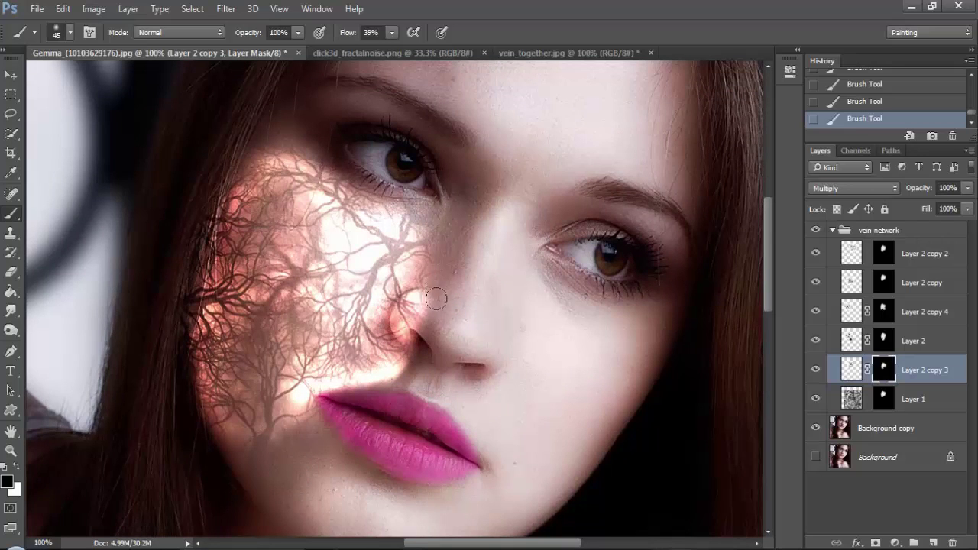
alt+click(464, 372)
Collapse the vein network group and add a Curves 1 adjustment layer on top.
key(ctrl+plus)
key(ctrl+plus)
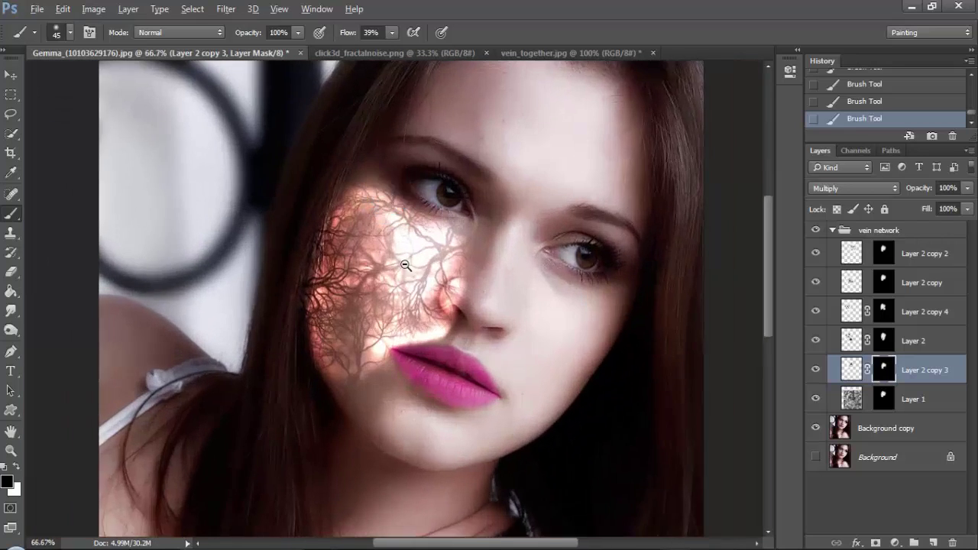
alt+click(405, 264)
click(917, 254)
click(833, 230)
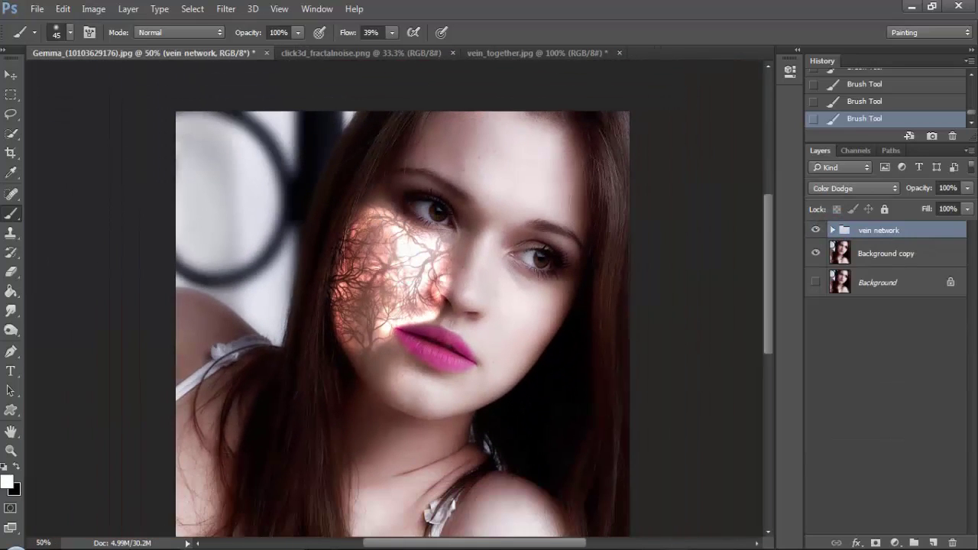
click(128, 9)
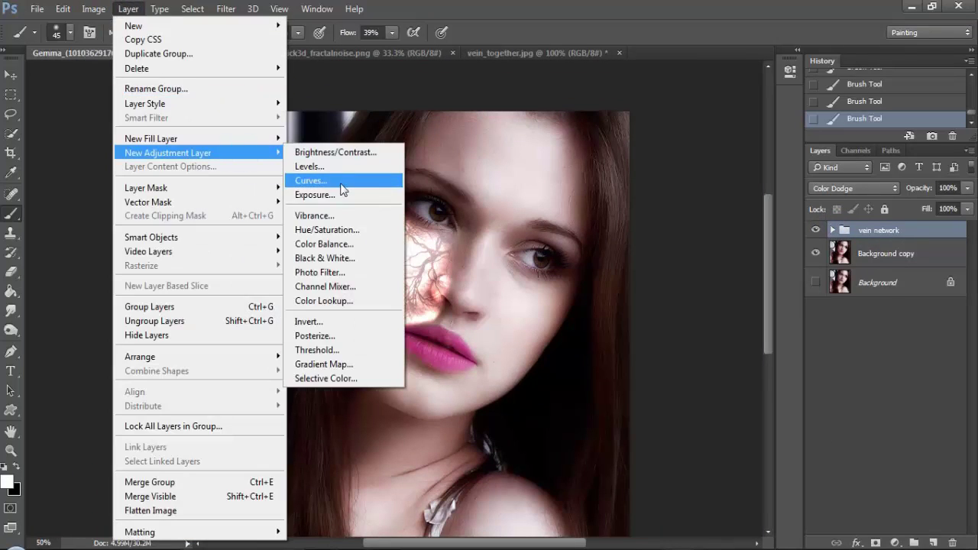
click(336, 188)
click(851, 208)
Raise the Red curve and pull the Blue curve down to warm the portrait.
click(684, 125)
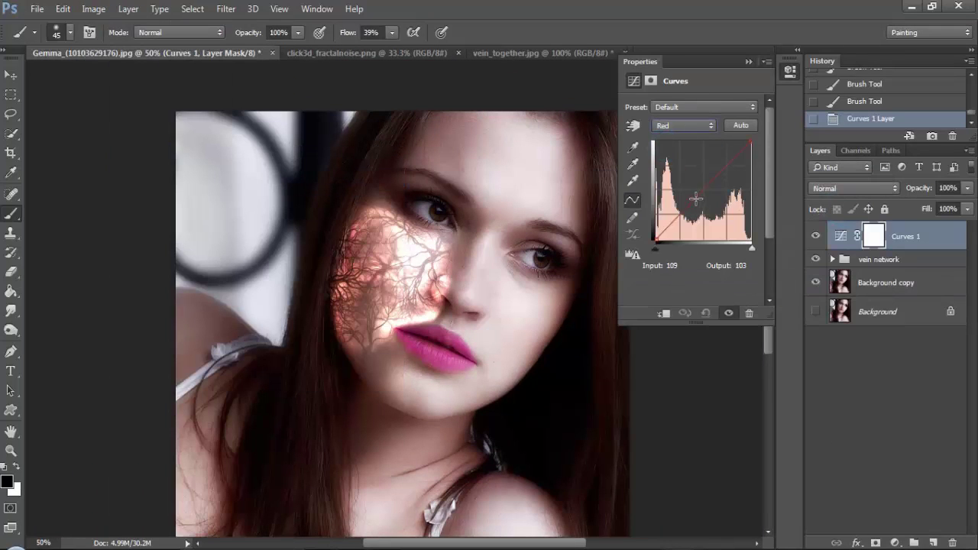
drag(688, 199, 693, 208)
click(684, 125)
click(680, 158)
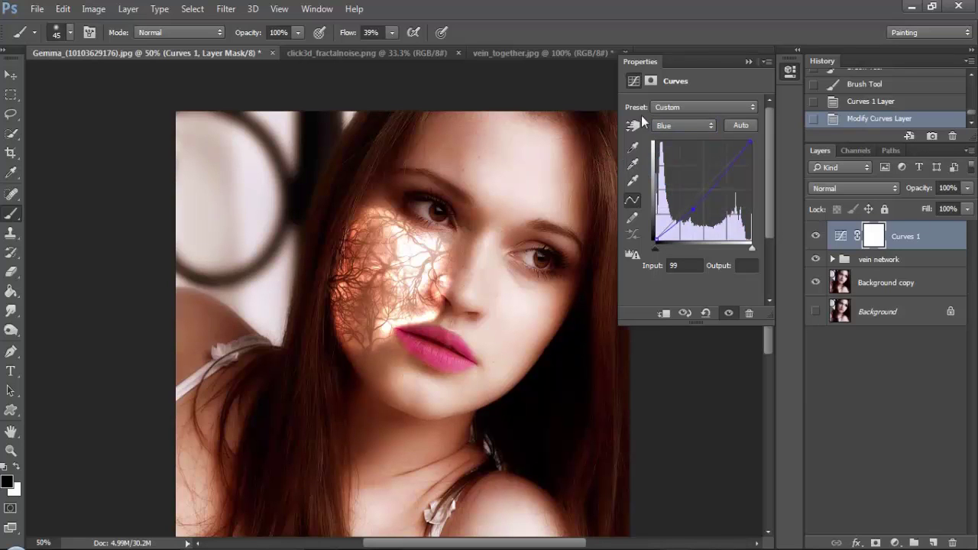
click(791, 71)
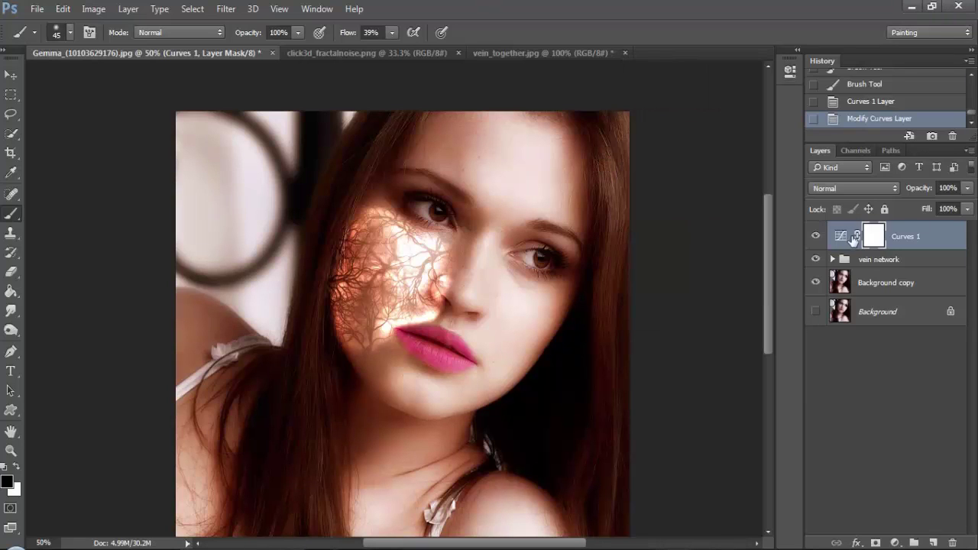
Reshape the Green curve, dipping the lows toward magenta and raising the highlights.
double_click(851, 237)
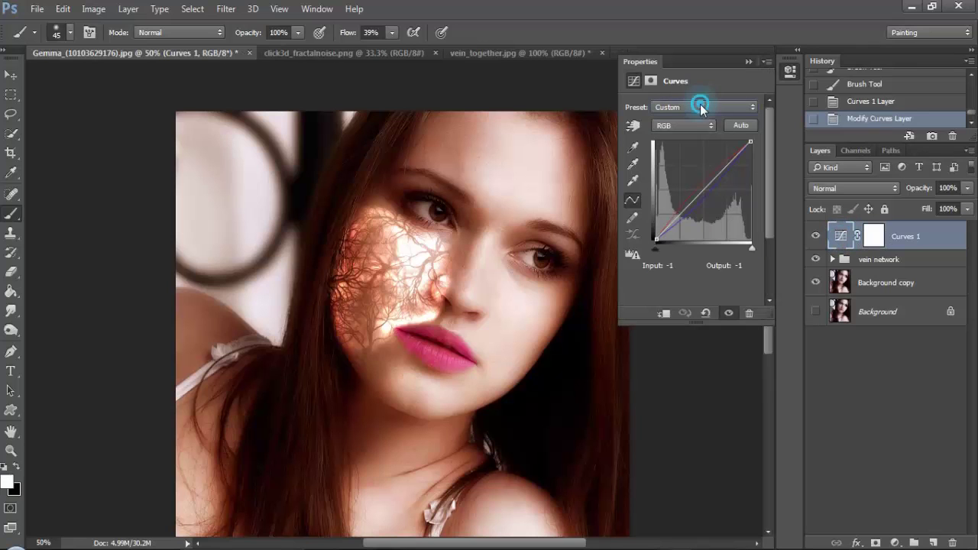
click(684, 126)
click(680, 148)
drag(691, 203, 693, 210)
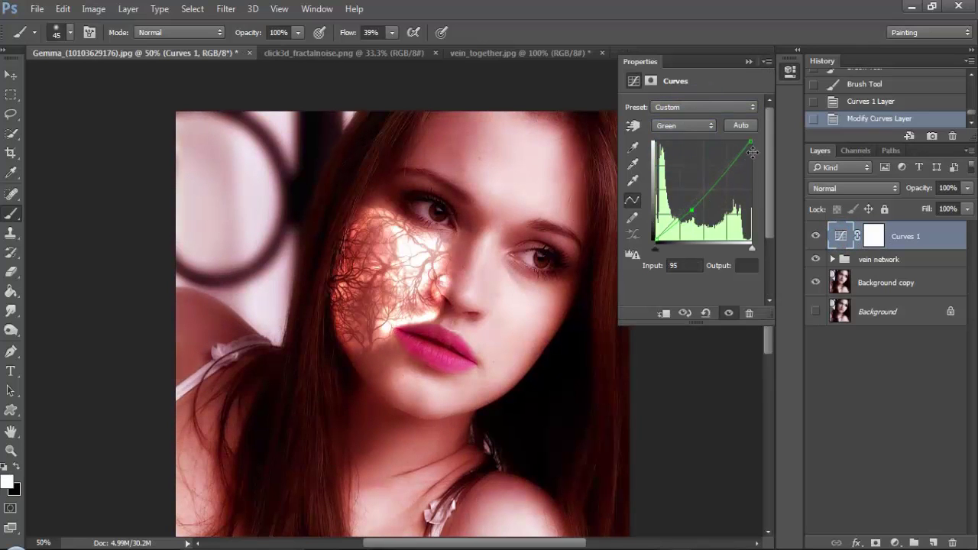
drag(731, 166, 717, 177)
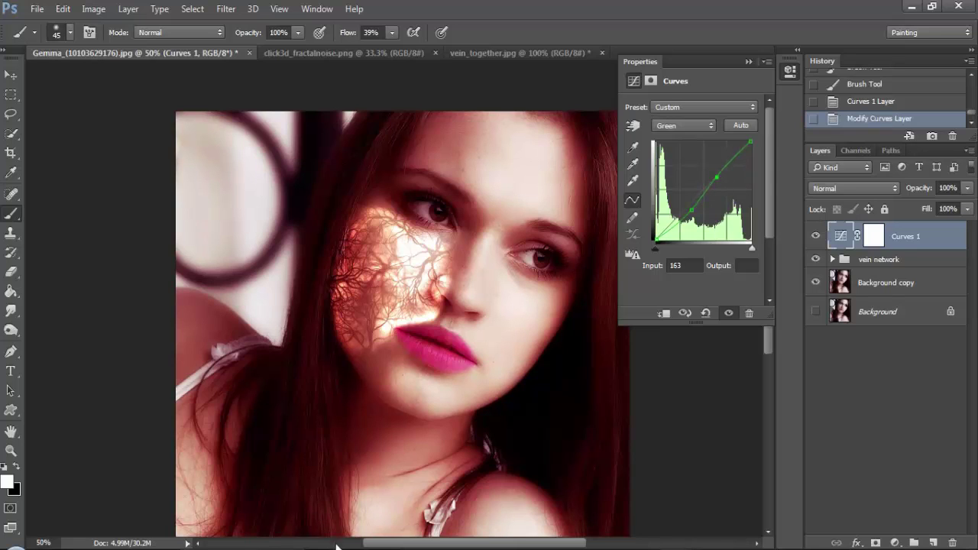
click(338, 512)
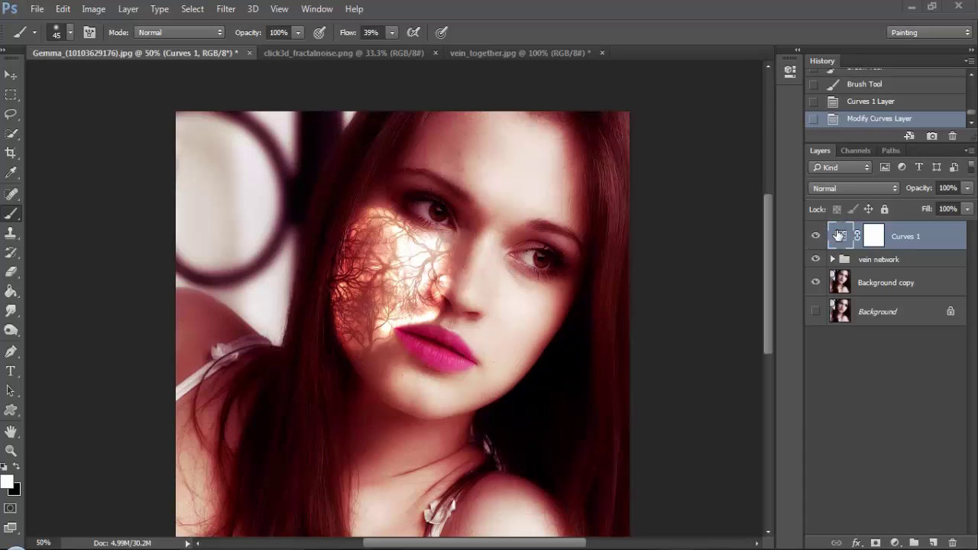
double_click(841, 238)
click(684, 125)
click(673, 156)
Copy Layer 1's cheek mask onto Curves 1, replacing its mask, to confine it to the veins.
drag(716, 177, 712, 178)
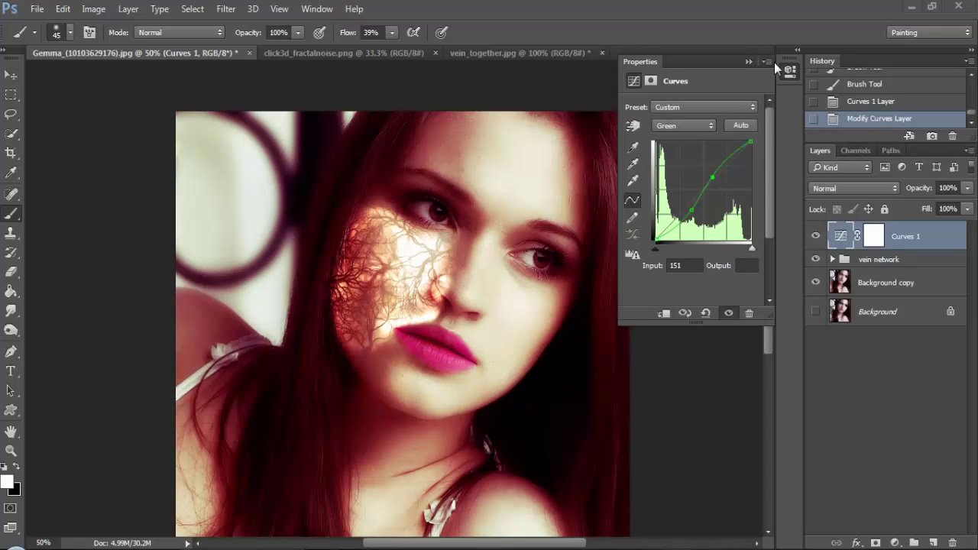
click(833, 260)
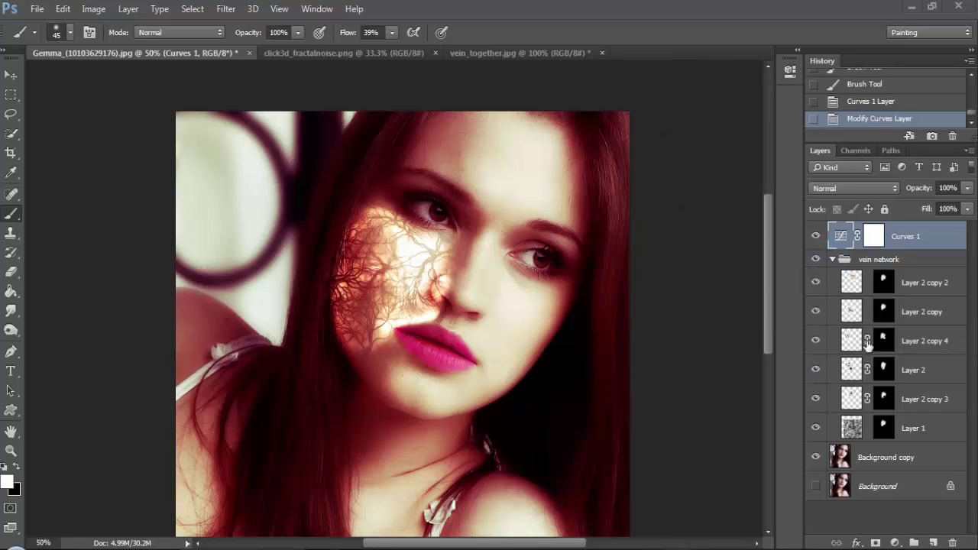
drag(883, 428, 874, 236)
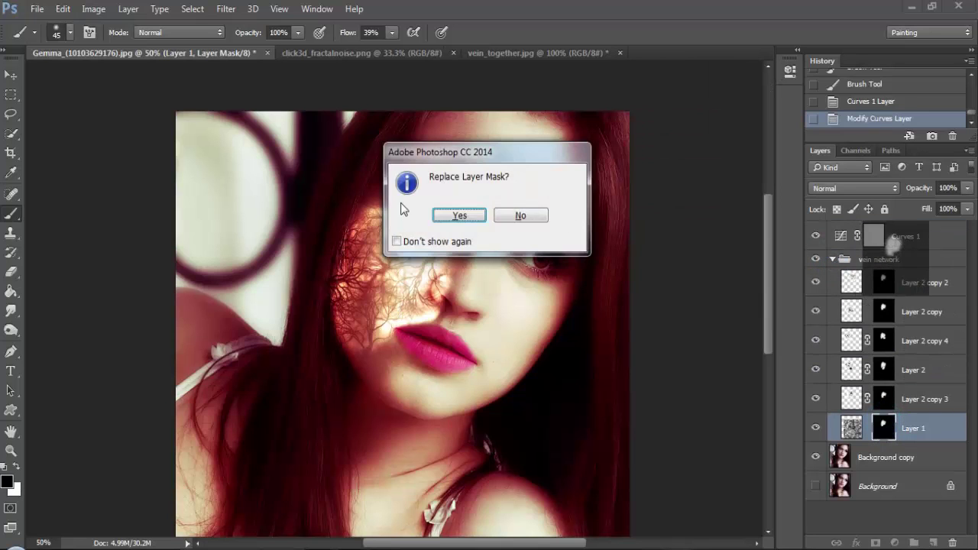
click(453, 217)
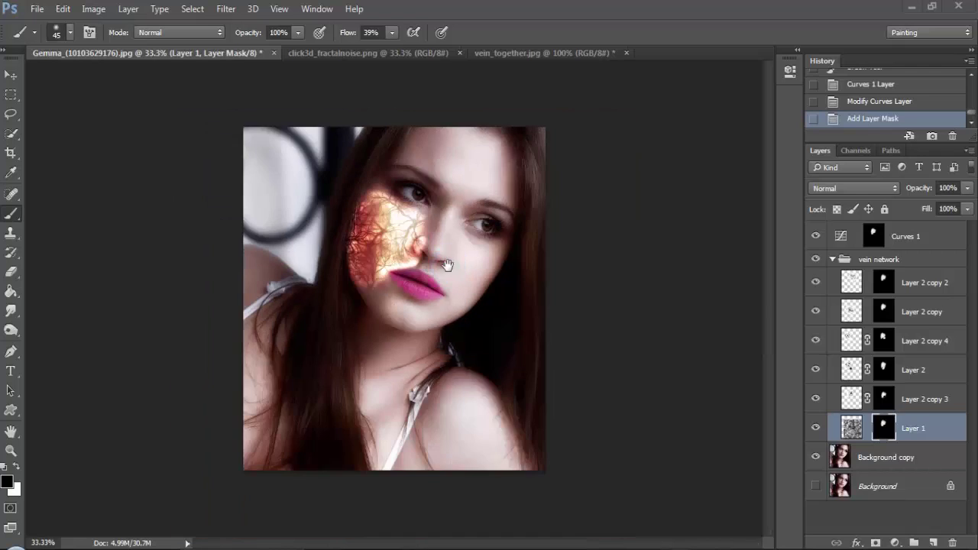
click(397, 243)
scroll(406, 229, up, 3)
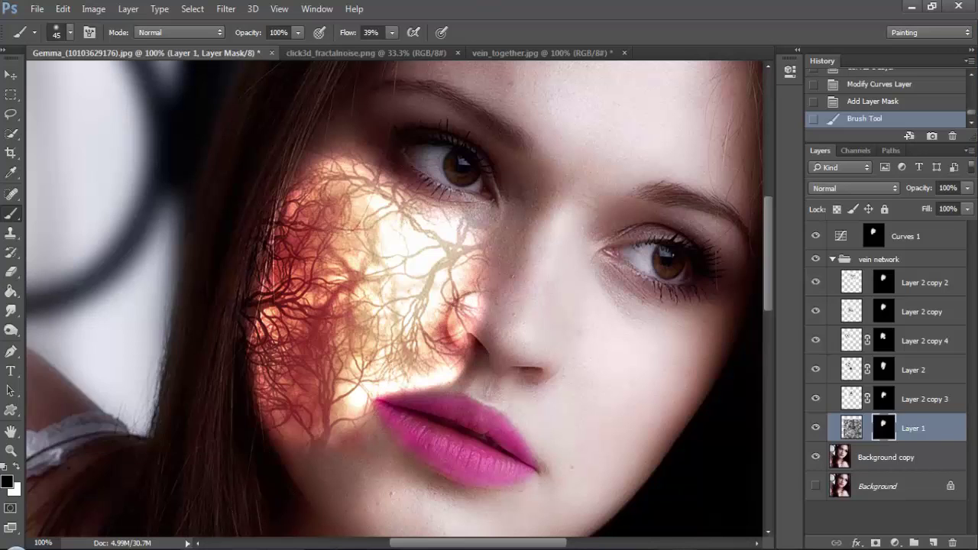
Deepen the veins' red by adding Red curve points and reshaping the Green curve.
double_click(840, 237)
mouse_move(749, 157)
mouse_down()
mouse_move(721, 170)
mouse_move(745, 153)
mouse_up()
click(683, 126)
click(663, 145)
click(688, 199)
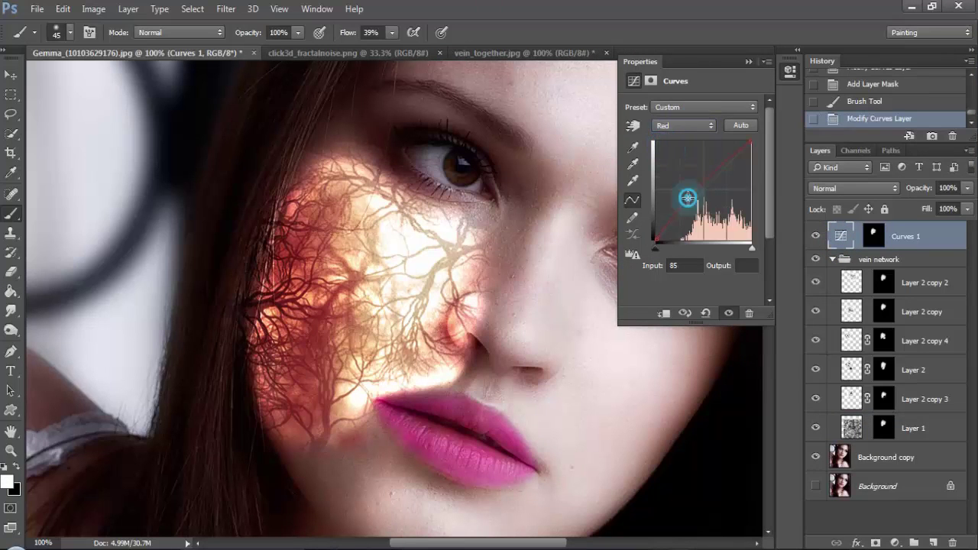
click(673, 214)
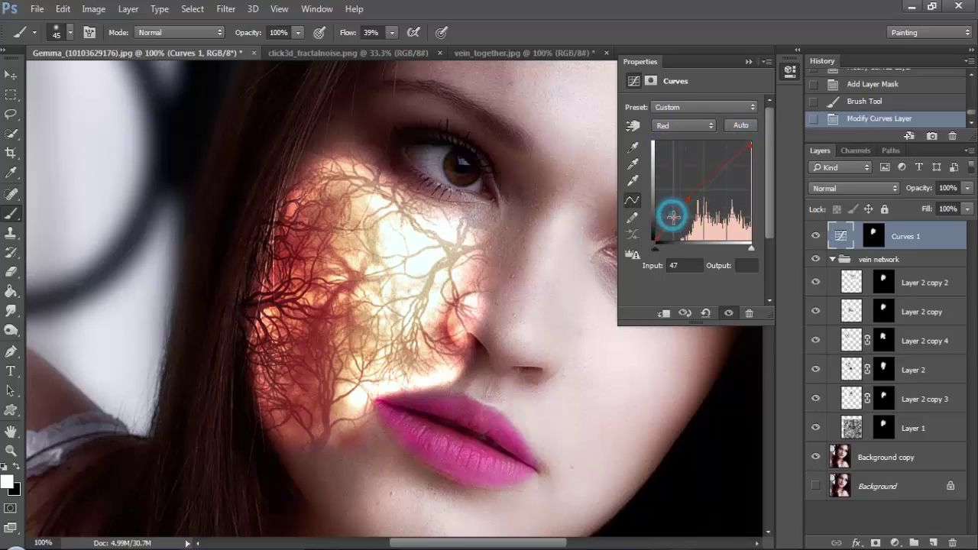
click(699, 125)
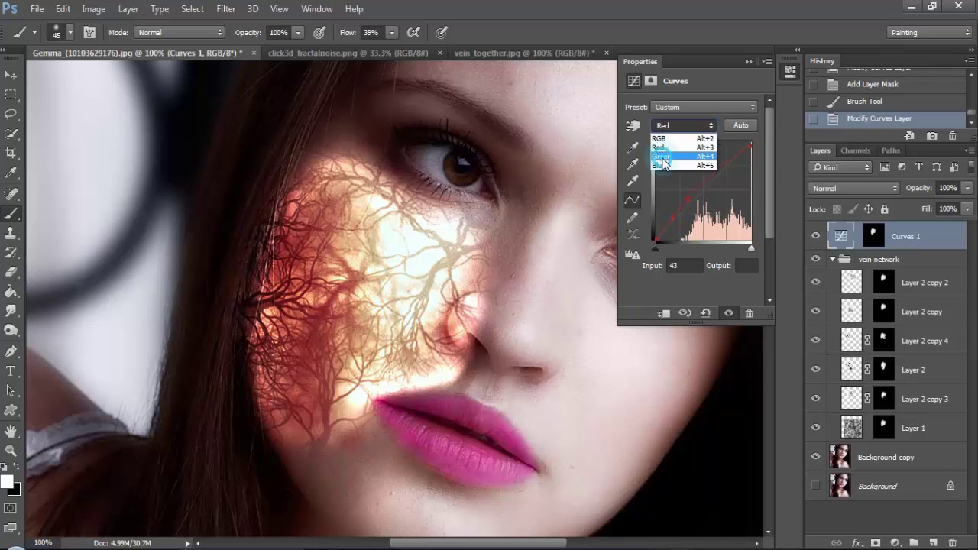
click(662, 155)
drag(714, 175, 723, 167)
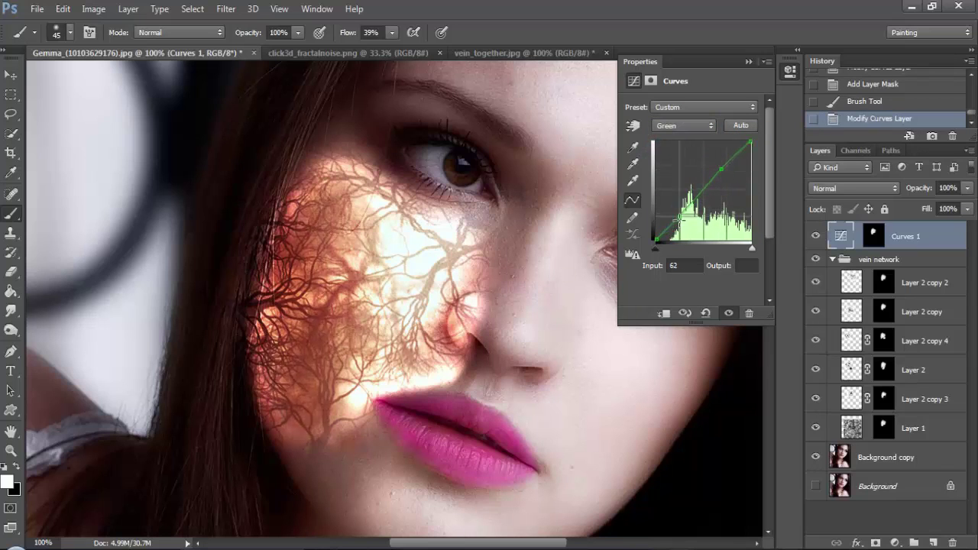
drag(680, 215, 680, 227)
Close the Curves properties and add a new empty Layer 3 on top.
drag(770, 56, 762, 61)
click(760, 66)
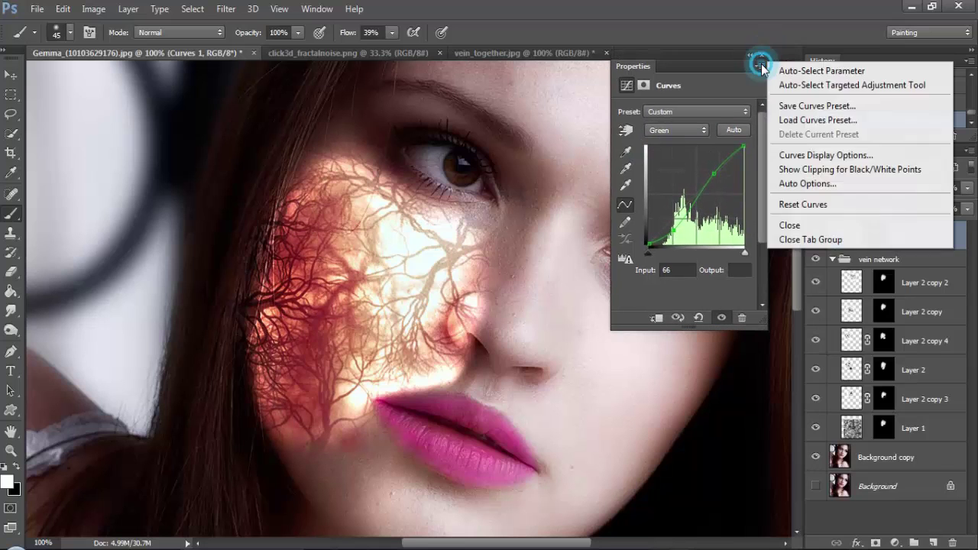
click(759, 67)
click(815, 225)
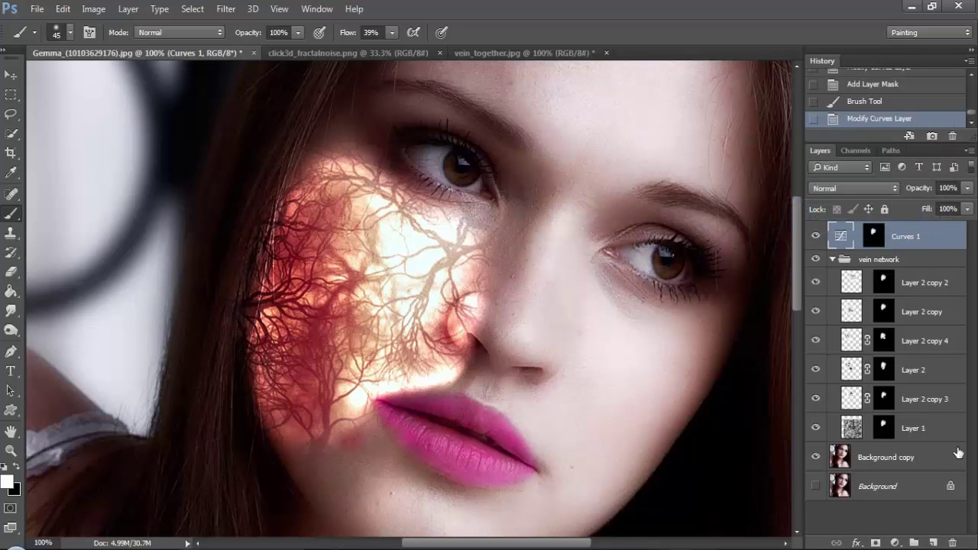
click(929, 542)
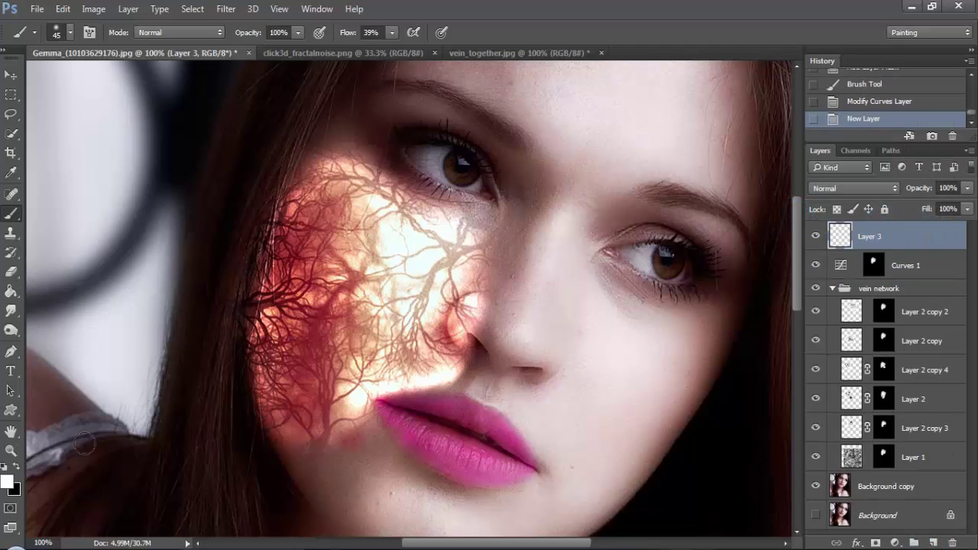
Pick a bright orange foreground colour and paint over both irises on Layer 3.
click(8, 481)
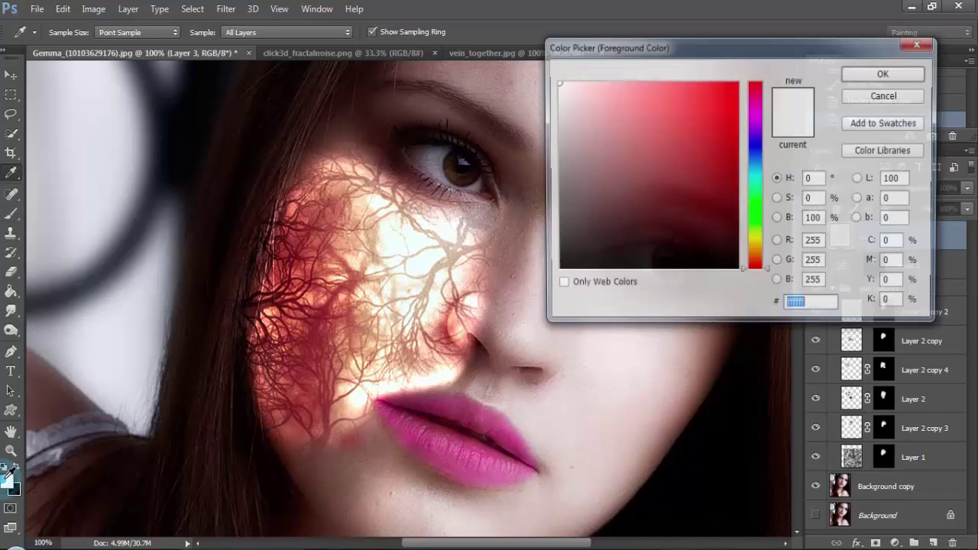
double_click(812, 306)
text(713704)
drag(721, 169, 738, 84)
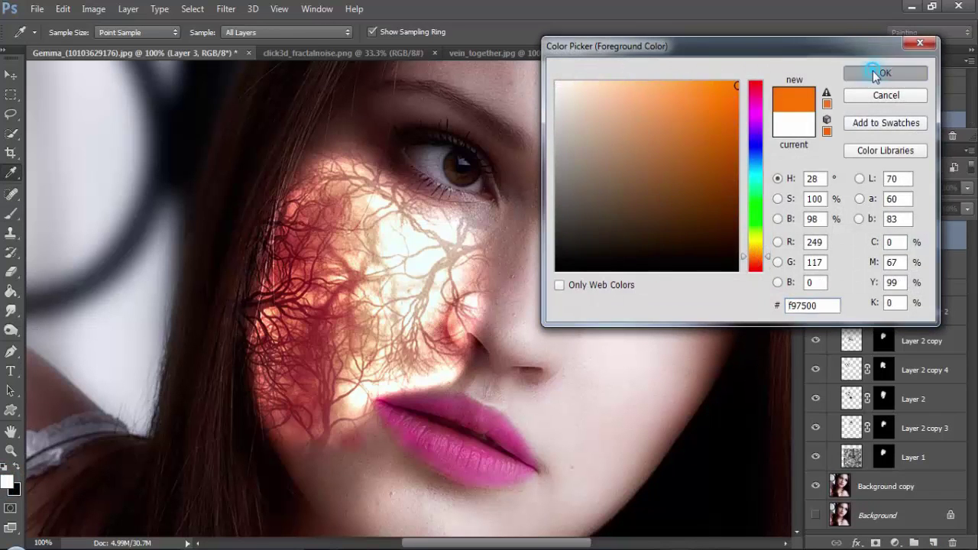
click(885, 73)
key(b)
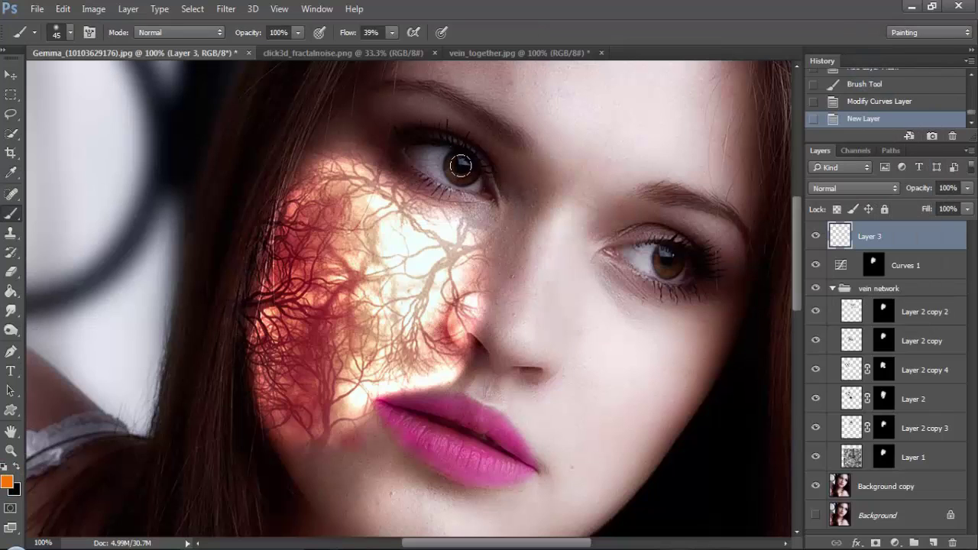
click(461, 165)
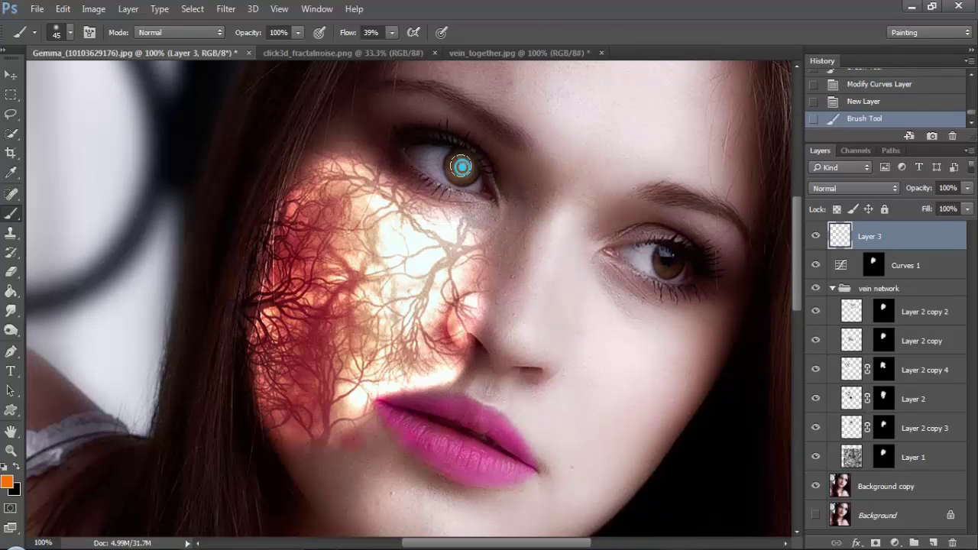
click(666, 258)
click(671, 261)
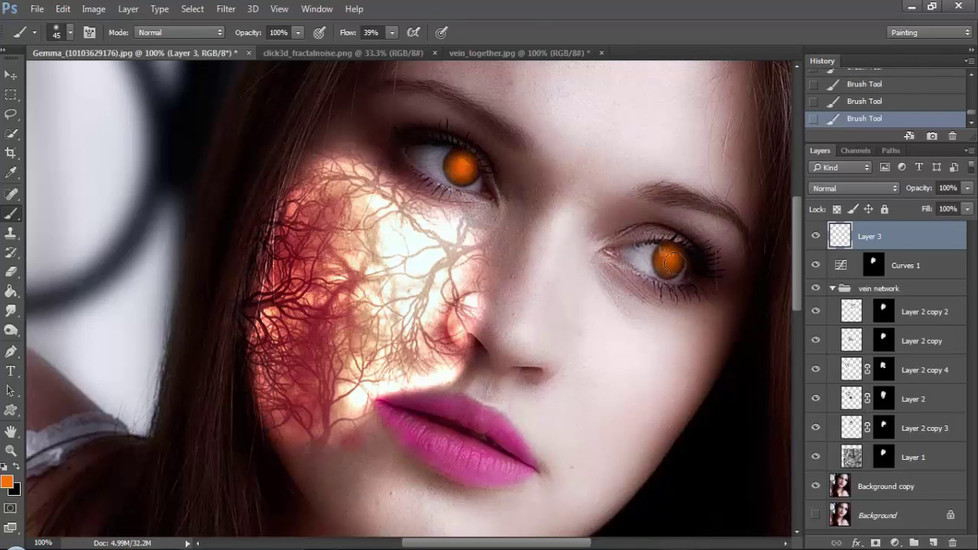
Set Layer 3 to Color Dodge and brush out some veins near the nose bridge.
click(830, 189)
click(841, 295)
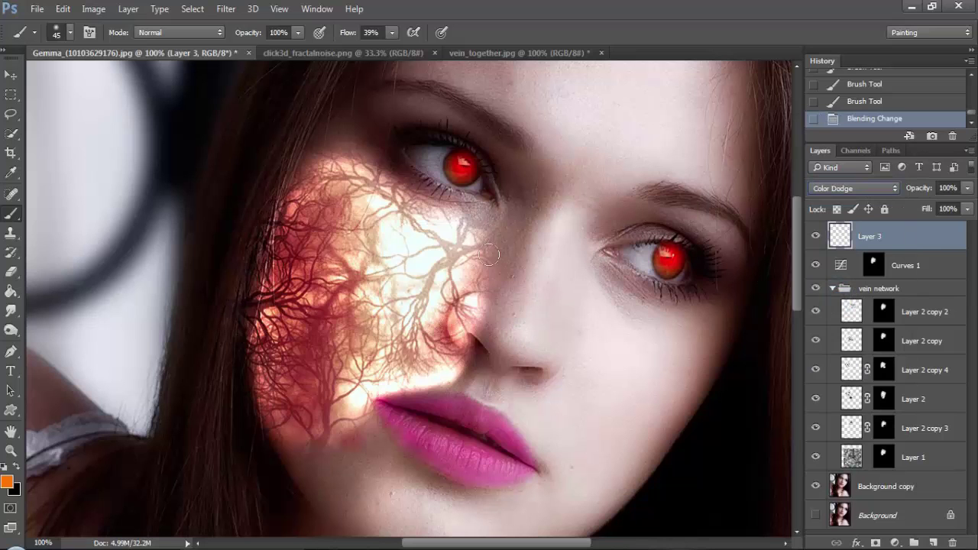
scroll(483, 268, down, 1)
scroll(463, 262, up, 1)
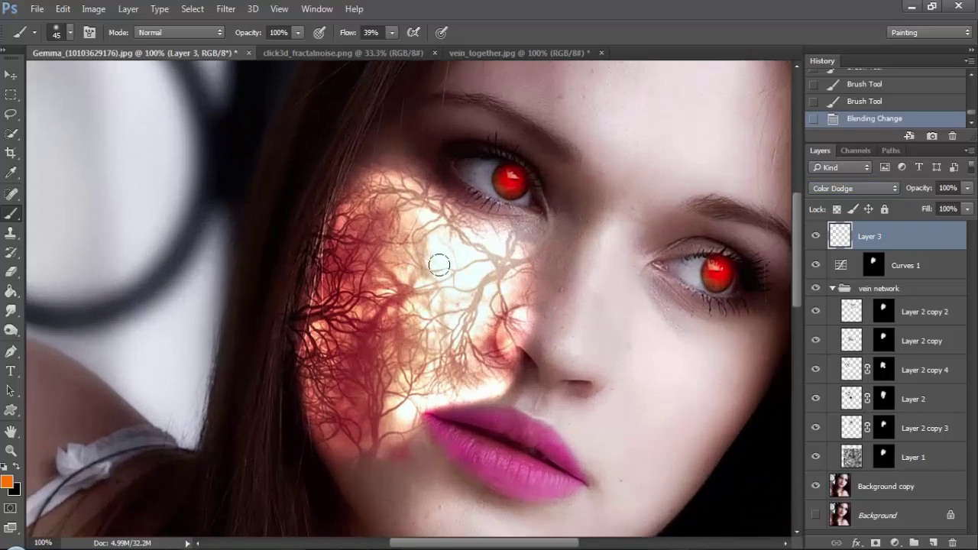
scroll(436, 262, up, 1)
scroll(417, 218, down, 1)
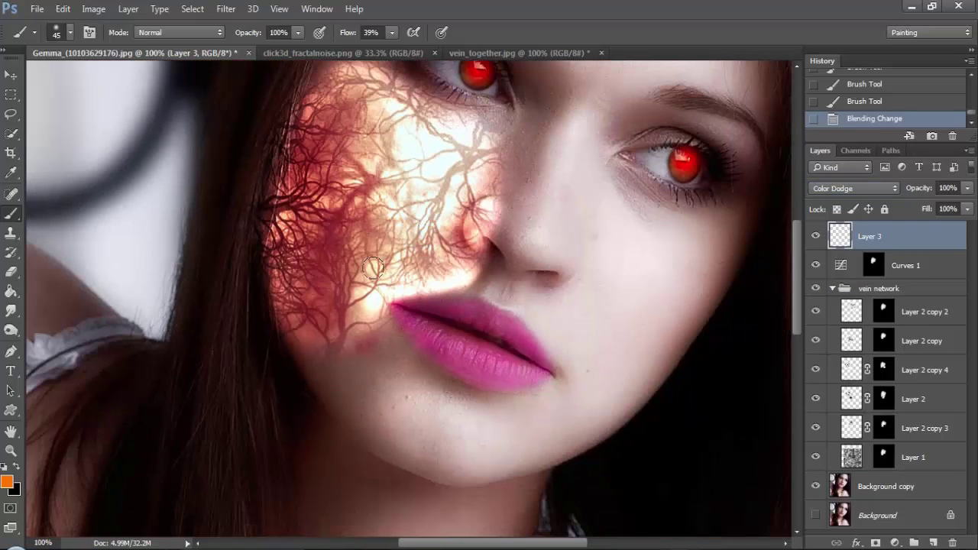
drag(475, 182, 483, 252)
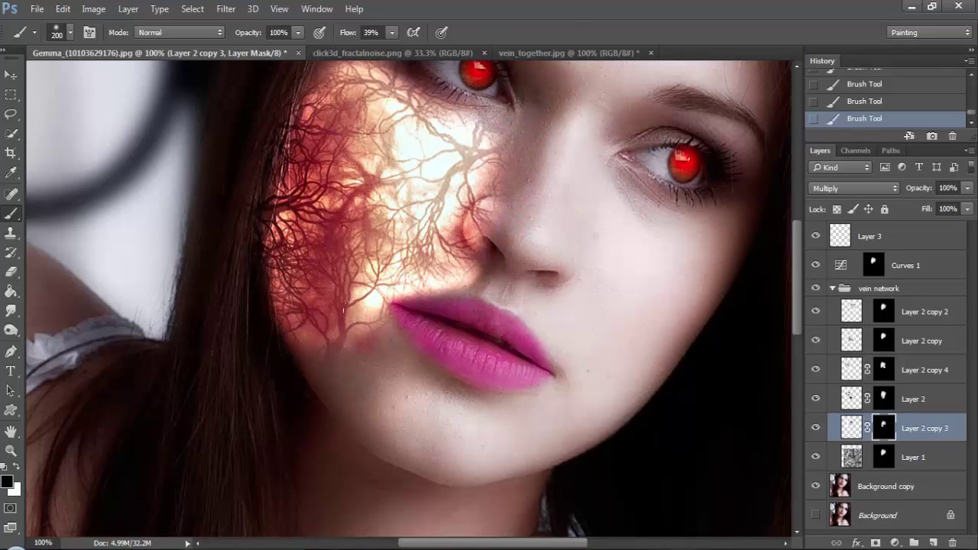
Go over the masks of Layer 2, Layer 2 copy 4, Layer 2 copy and Layer 2 copy 2.
click(911, 405)
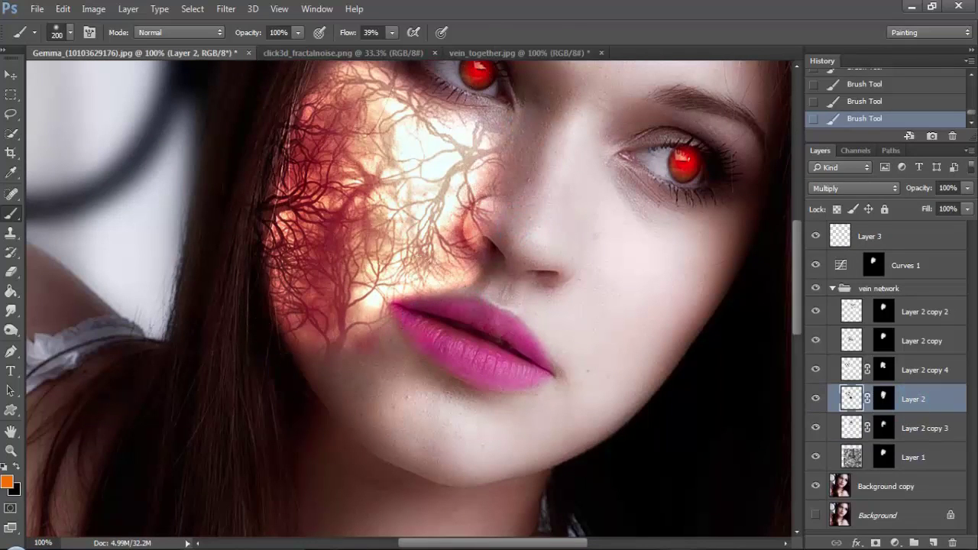
click(885, 397)
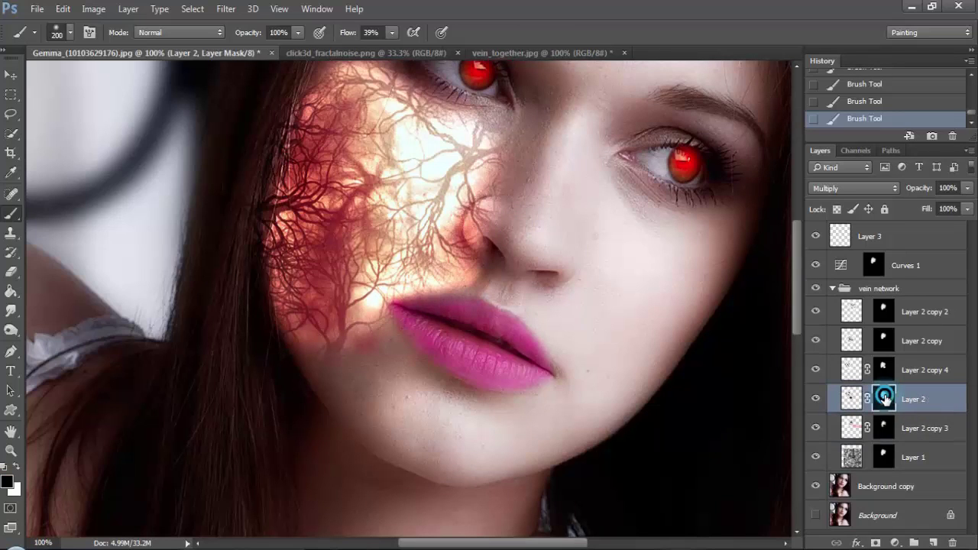
click(921, 374)
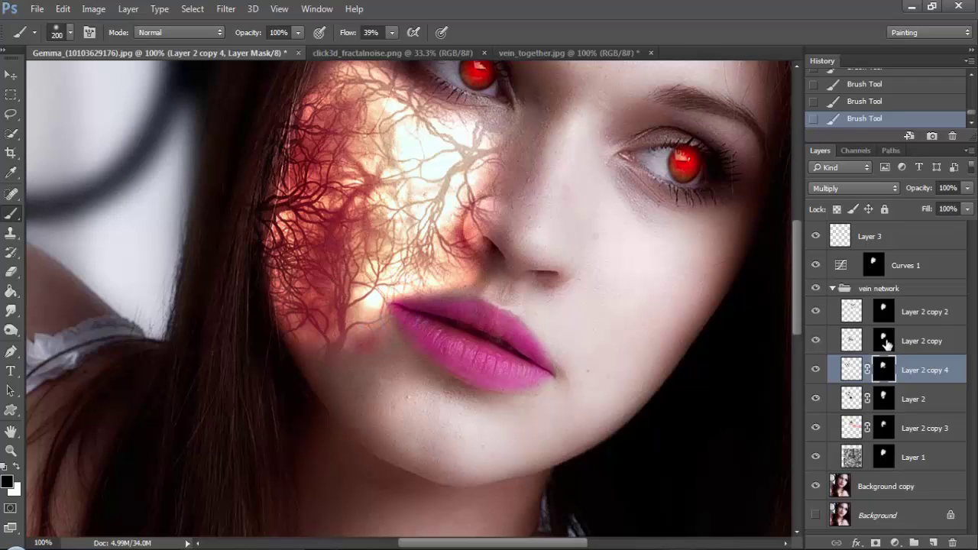
click(886, 344)
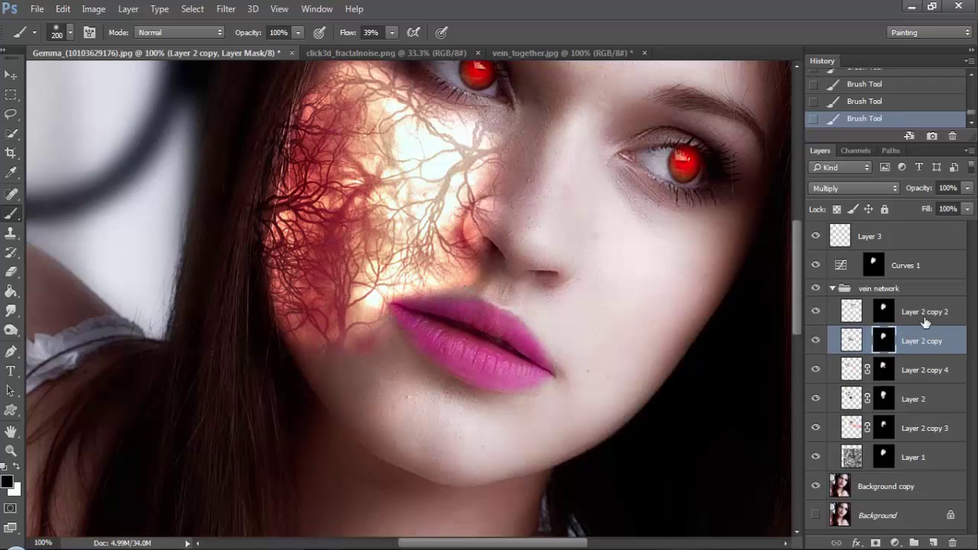
click(883, 311)
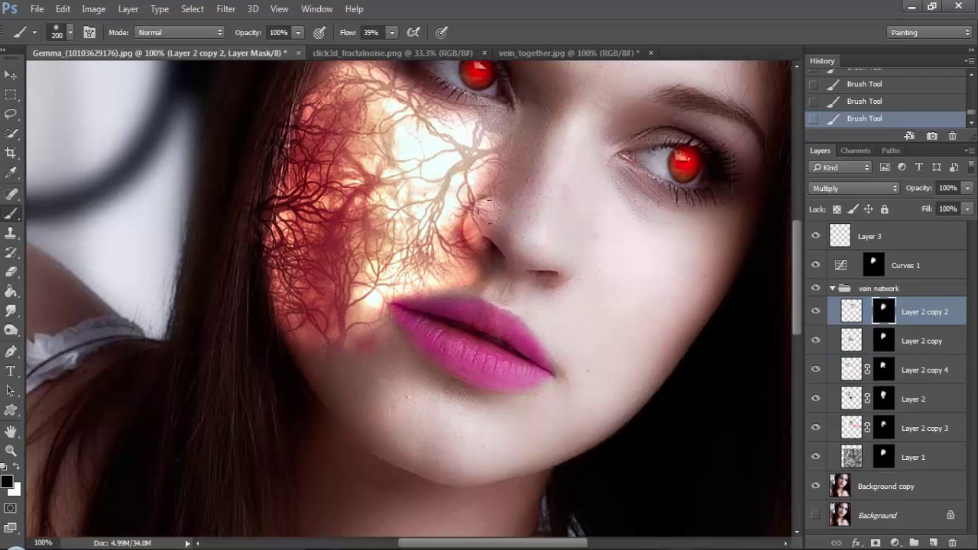
drag(533, 173, 430, 308)
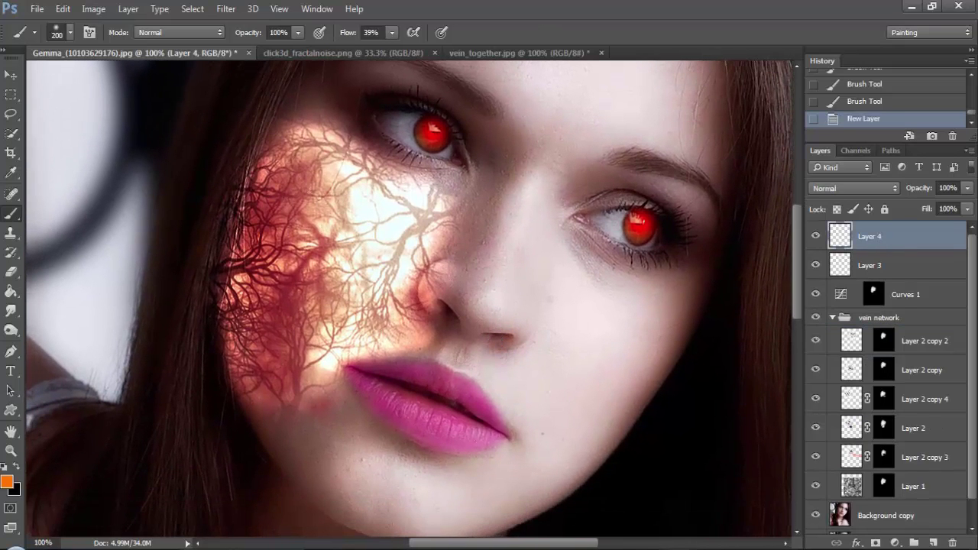
Add a new Layer 5 and paint orange over the upper lip corner.
click(933, 543)
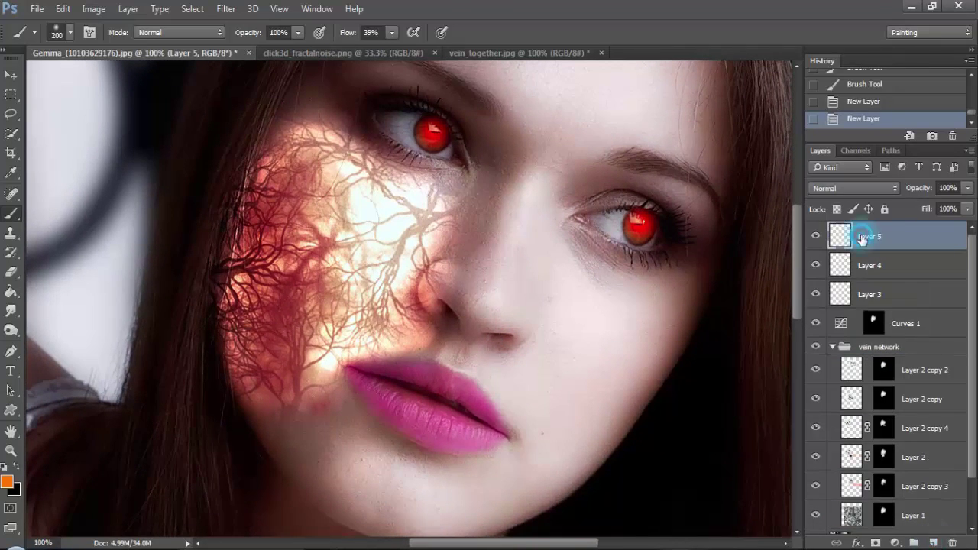
drag(863, 265, 953, 542)
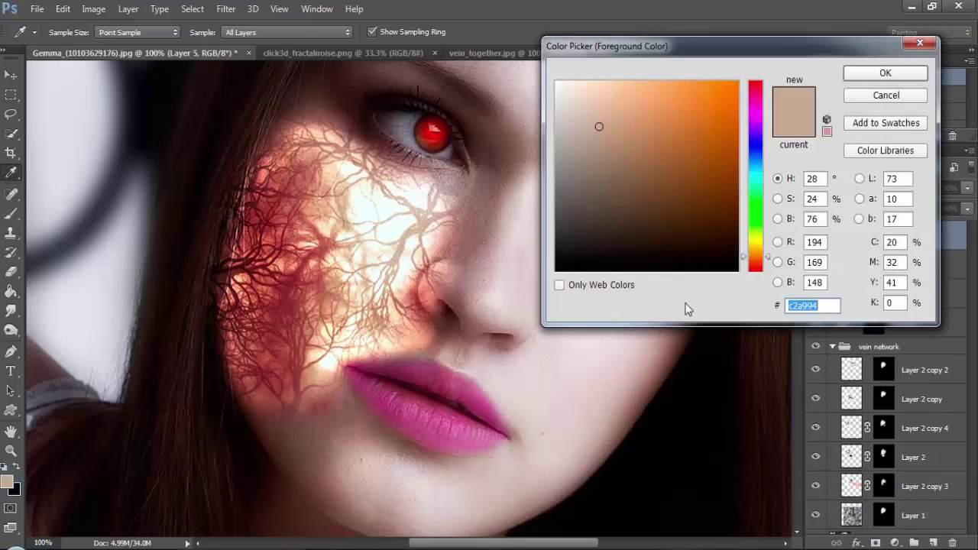
mouse_move(344, 369)
mouse_down()
mouse_move(419, 396)
mouse_move(381, 388)
mouse_up()
Set Layer 5 to Color Dodge blending and lower its opacity.
click(854, 188)
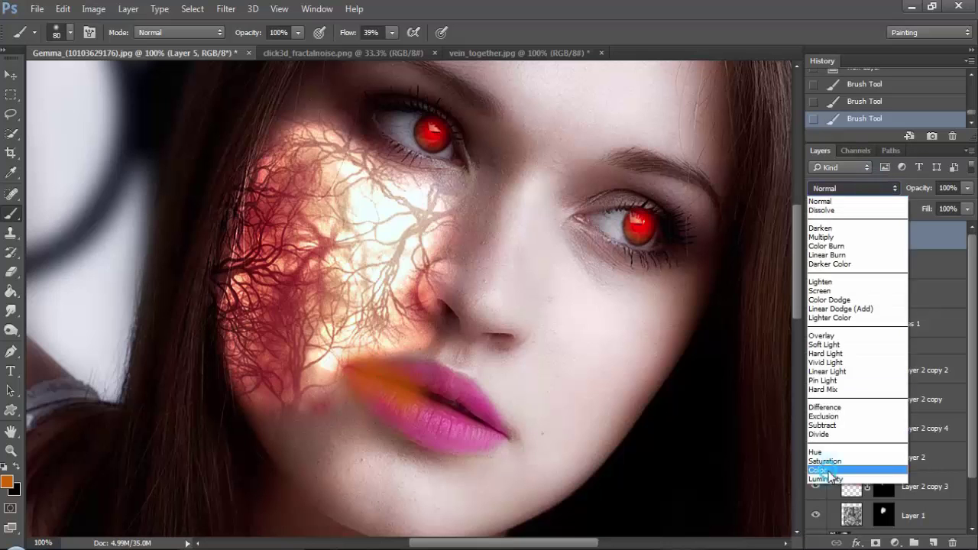
click(841, 470)
click(853, 188)
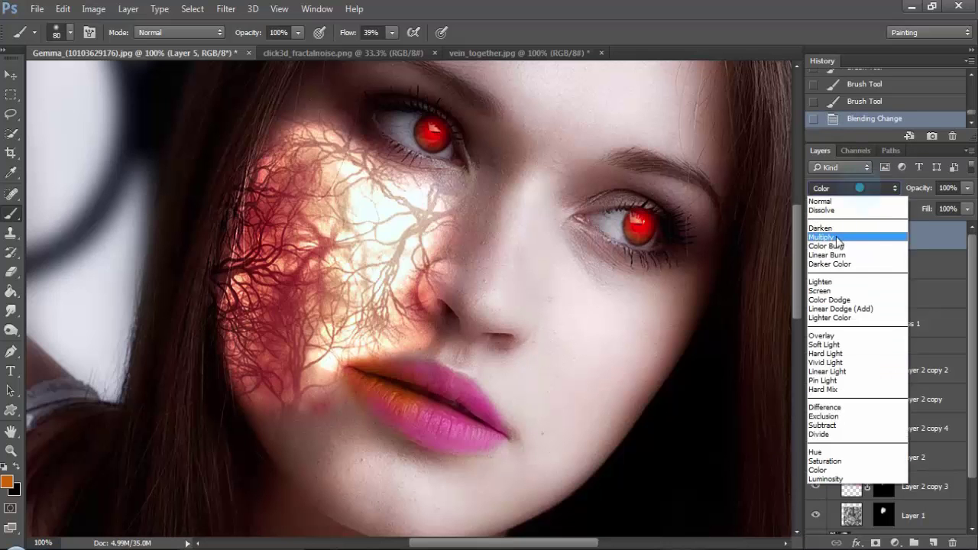
click(840, 297)
alt+click(445, 291)
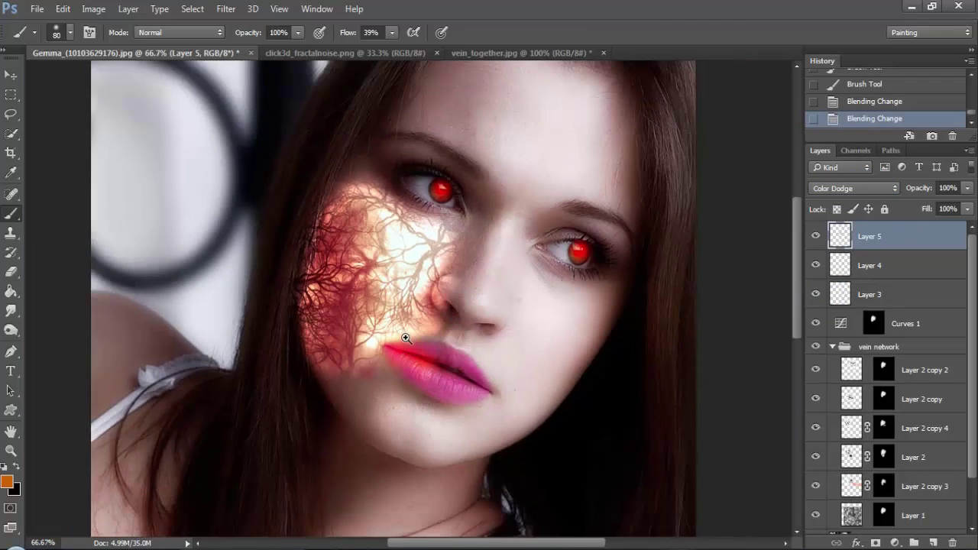
key(ctrl+plus)
click(968, 188)
mouse_move(966, 205)
mouse_down()
mouse_move(911, 203)
mouse_move(932, 201)
mouse_move(923, 204)
mouse_up()
Brush extra glow over the cheek near the mouth and the lips, then add empty Layer 6.
mouse_move(441, 317)
mouse_down()
mouse_move(397, 378)
mouse_move(417, 401)
mouse_move(466, 325)
mouse_up()
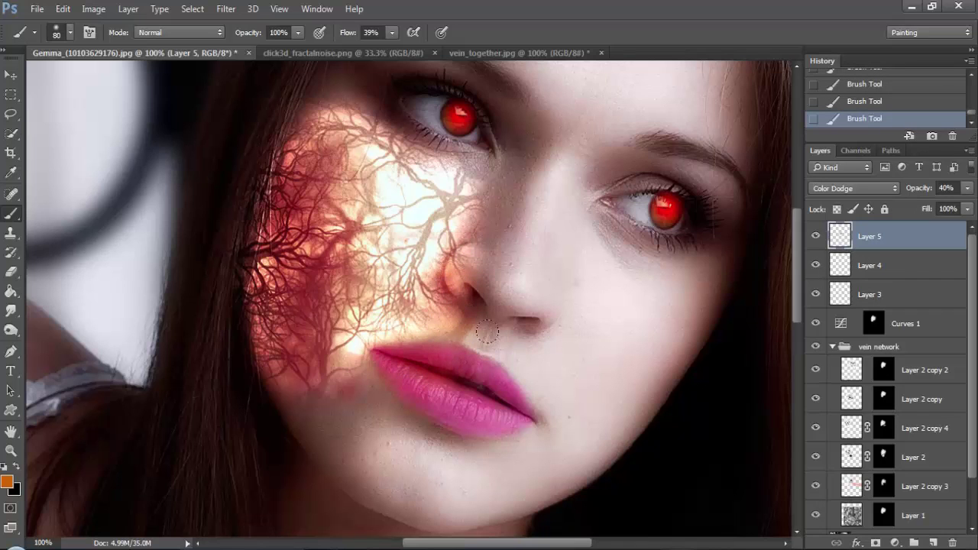
scroll(428, 383, up, 1)
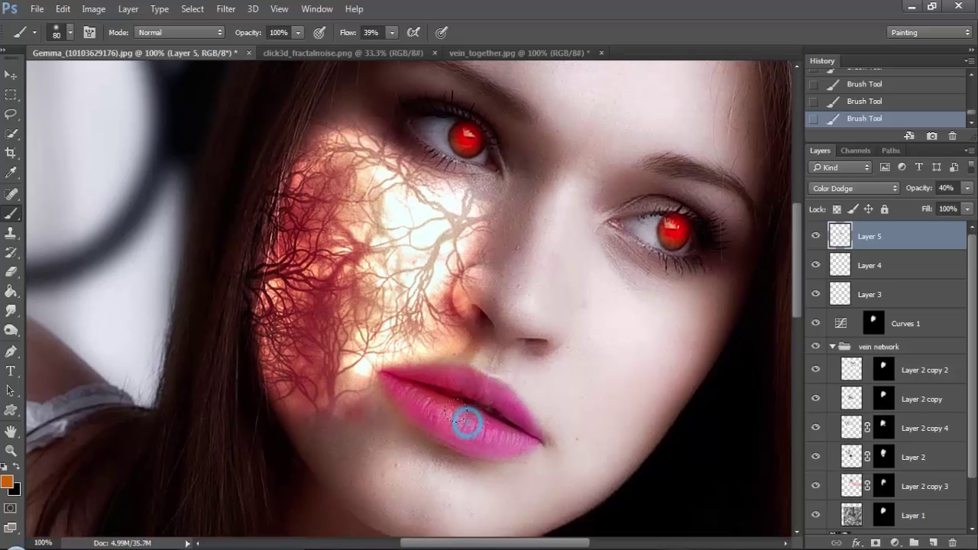
drag(466, 421, 460, 388)
drag(467, 285, 443, 306)
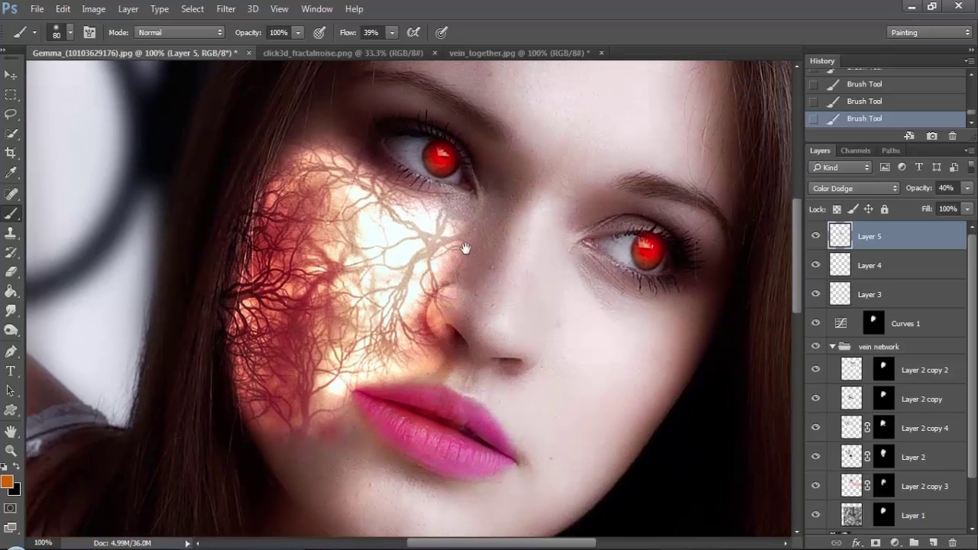
drag(465, 248, 457, 268)
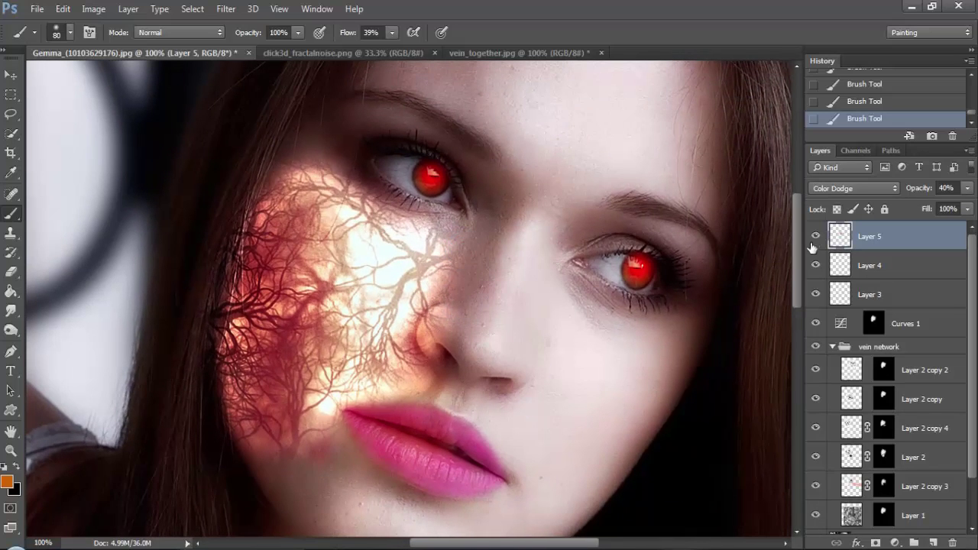
click(933, 542)
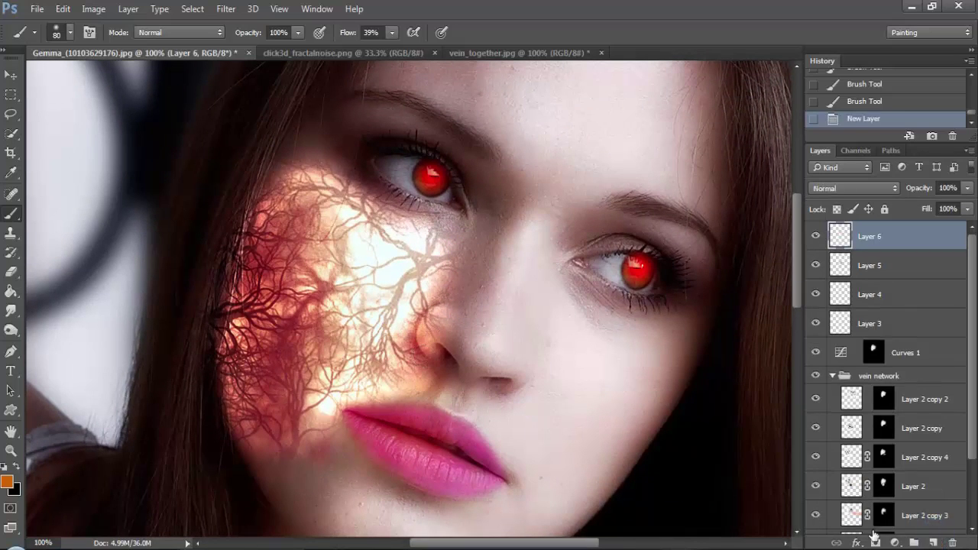
Fill Layer 6 with black and give it an inverted layer mask.
click(12, 291)
click(5, 468)
click(469, 327)
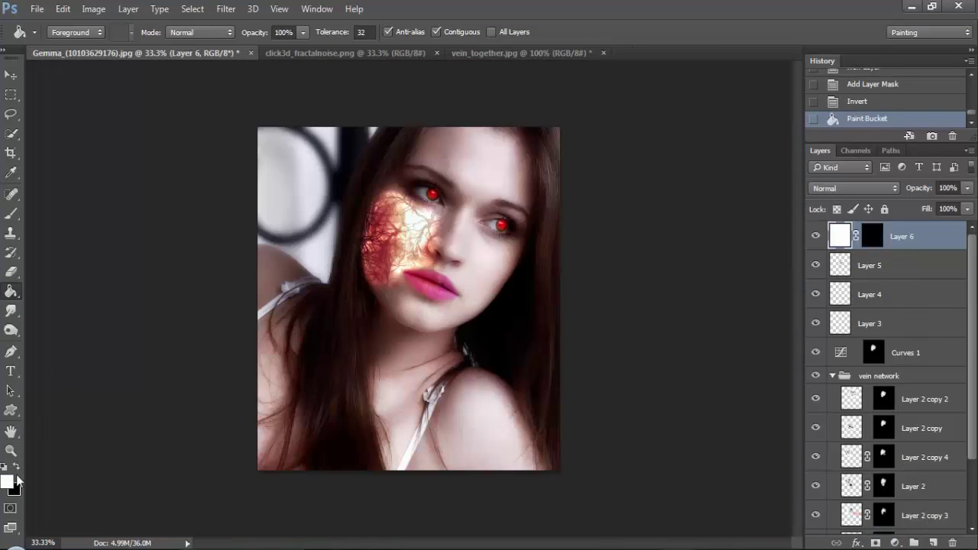
click(17, 468)
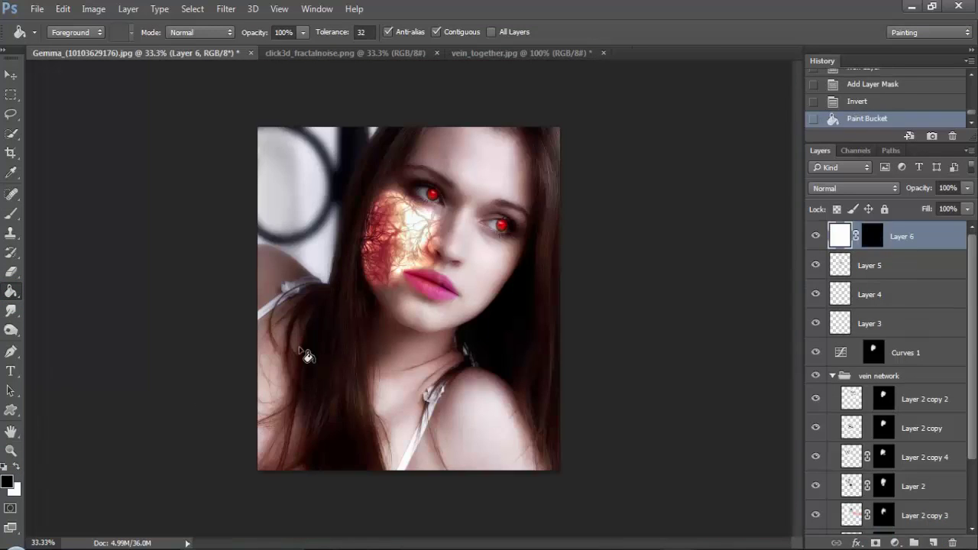
click(305, 355)
click(882, 237)
double_click(883, 237)
click(709, 282)
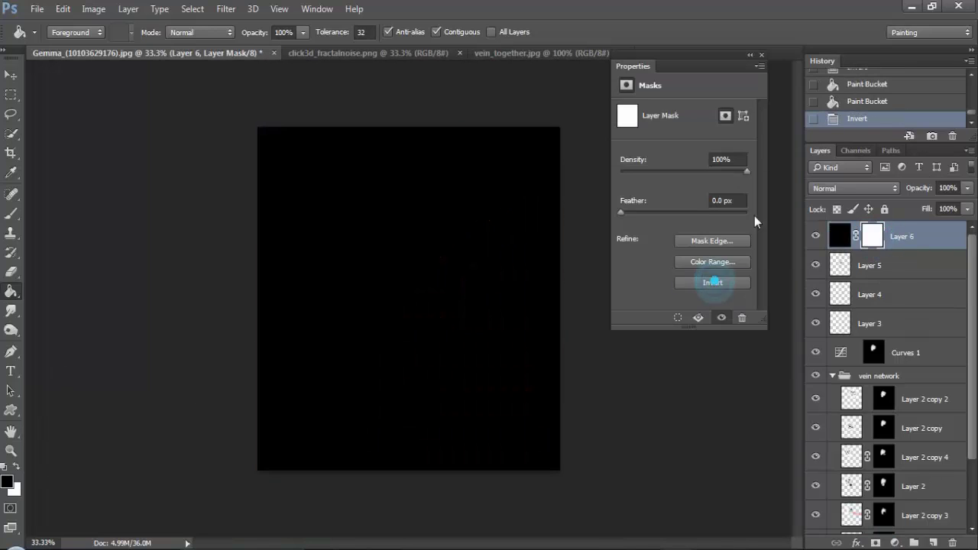
click(760, 59)
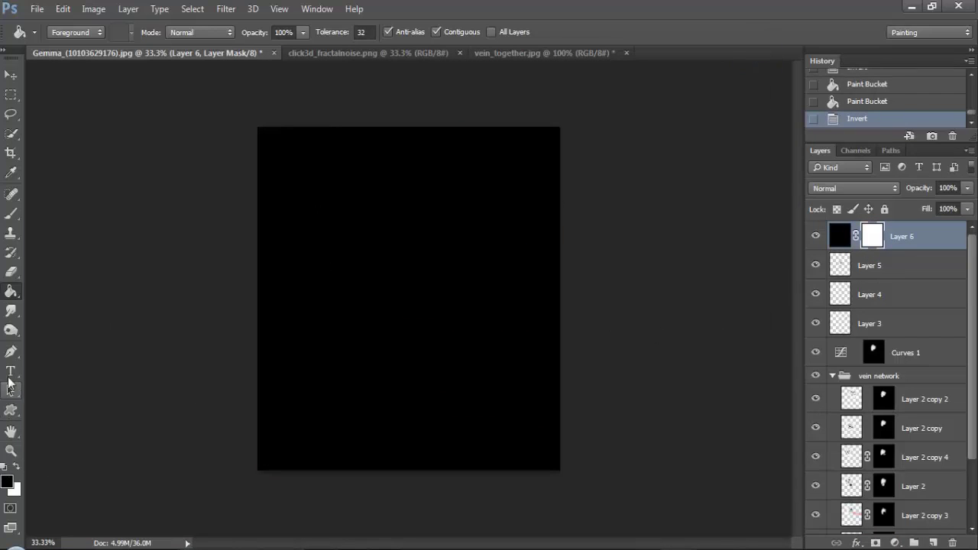
Brush the mask to reveal the face and upper-left area through the black layer.
click(12, 213)
click(400, 267)
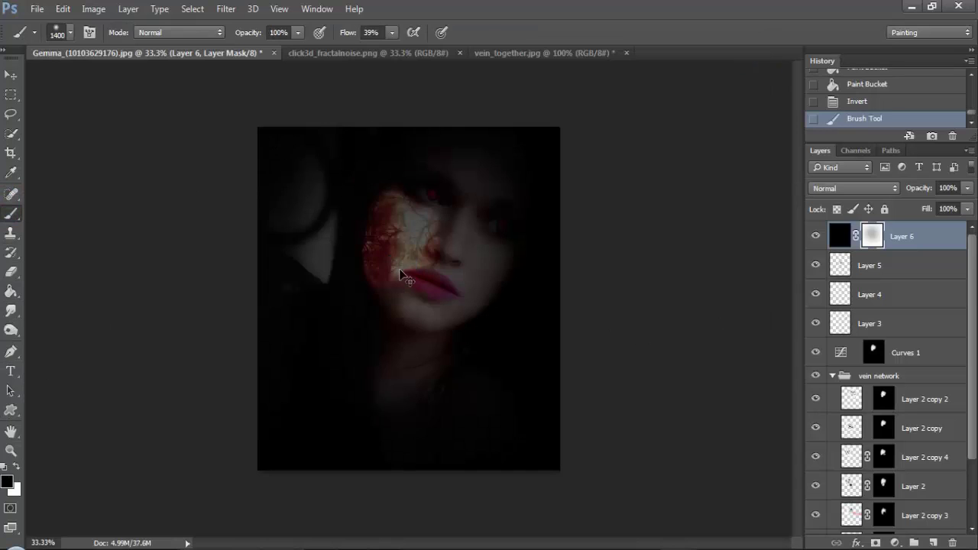
key(ctrl+z)
click(426, 263)
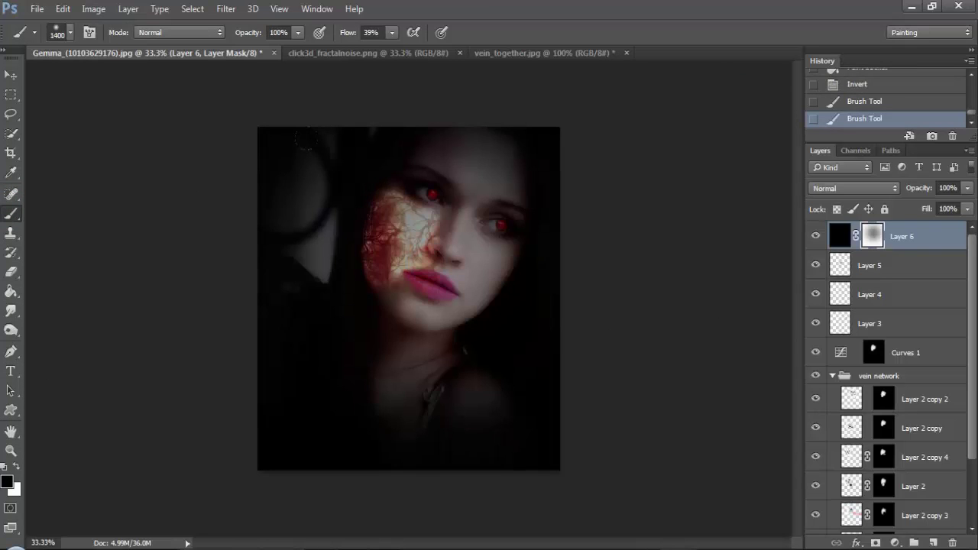
click(427, 264)
click(308, 132)
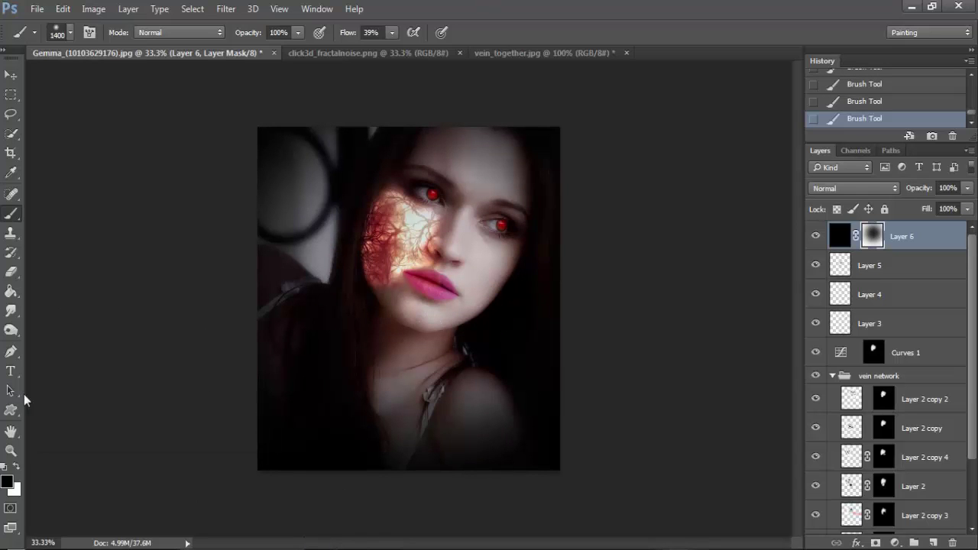
Add a Curves adjustment layer with control points on its Red and Green channel curves.
click(903, 545)
click(898, 345)
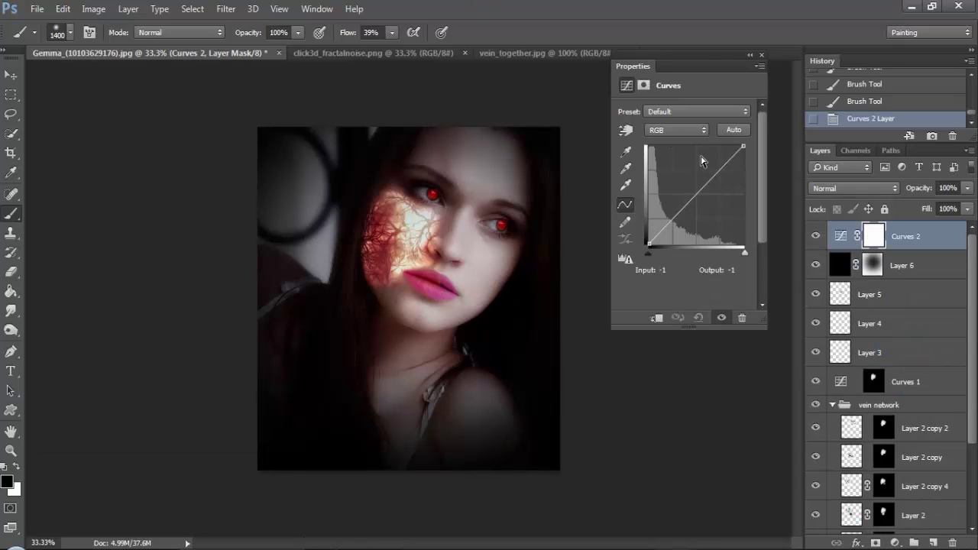
click(677, 130)
click(665, 143)
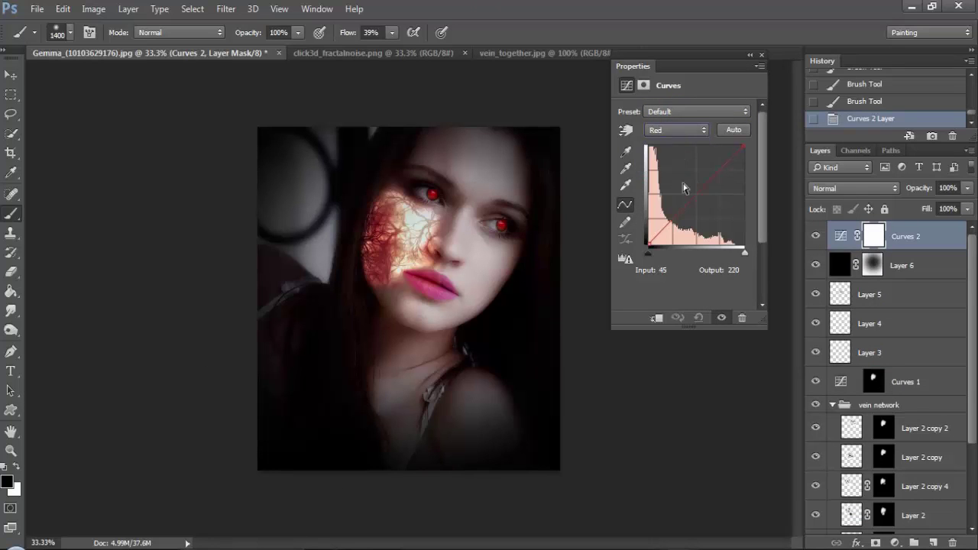
click(687, 197)
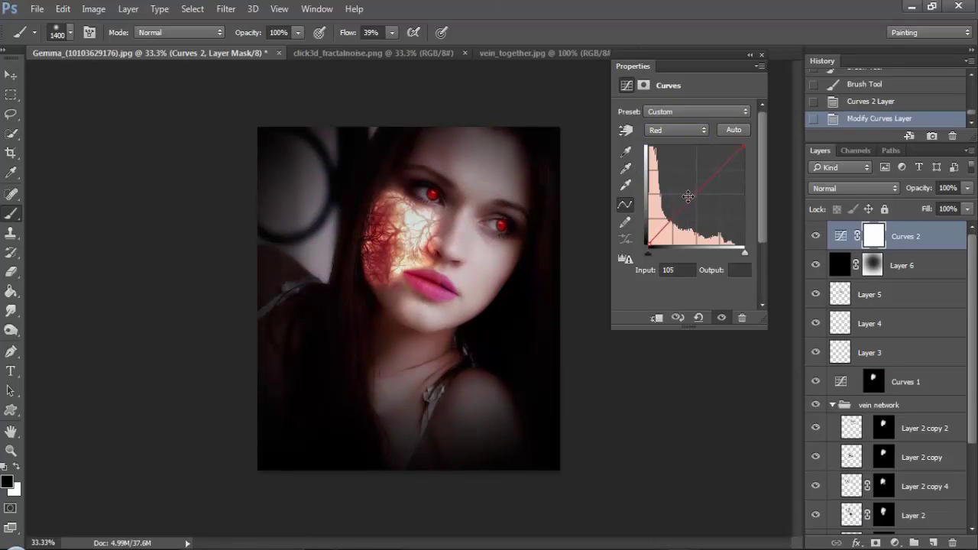
click(680, 130)
click(655, 160)
click(697, 189)
Add and drag a point on the Blue channel curve to shift the tint.
click(673, 131)
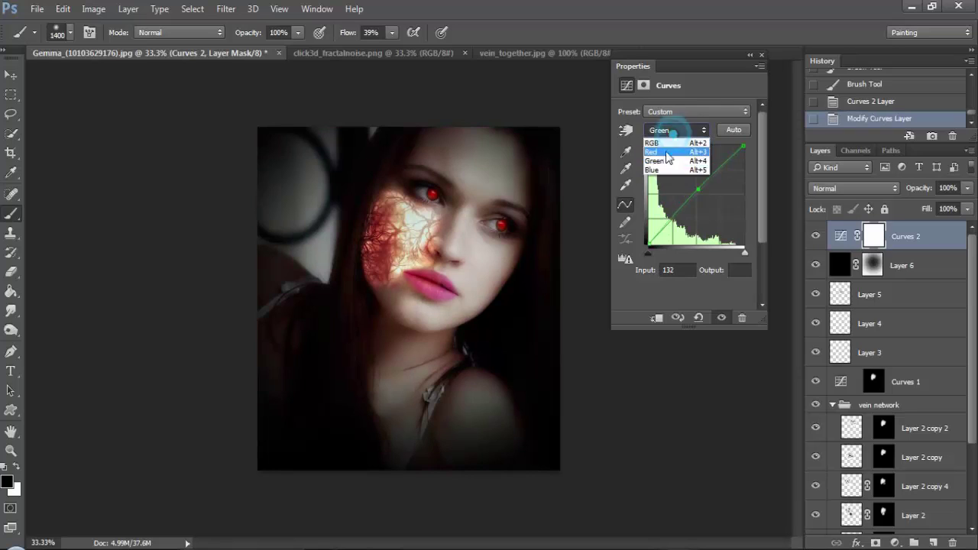
click(652, 170)
click(696, 196)
click(728, 169)
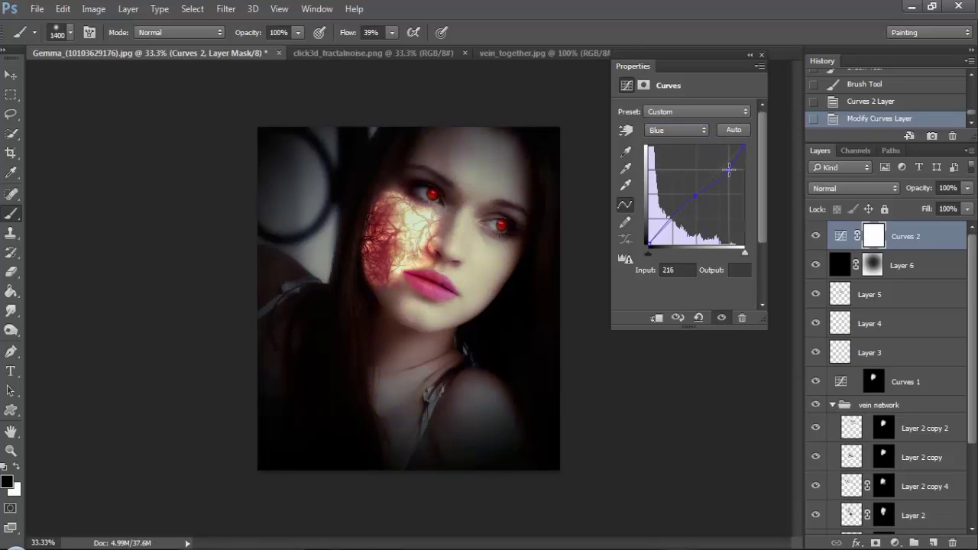
drag(728, 169, 723, 162)
click(761, 55)
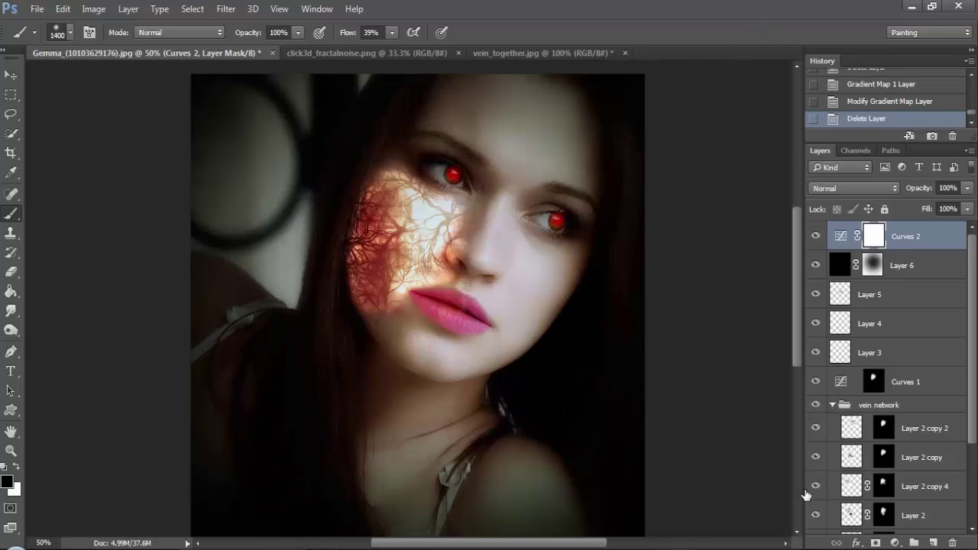
Add a Selective Color adjustment layer, then delete it.
click(895, 543)
click(911, 529)
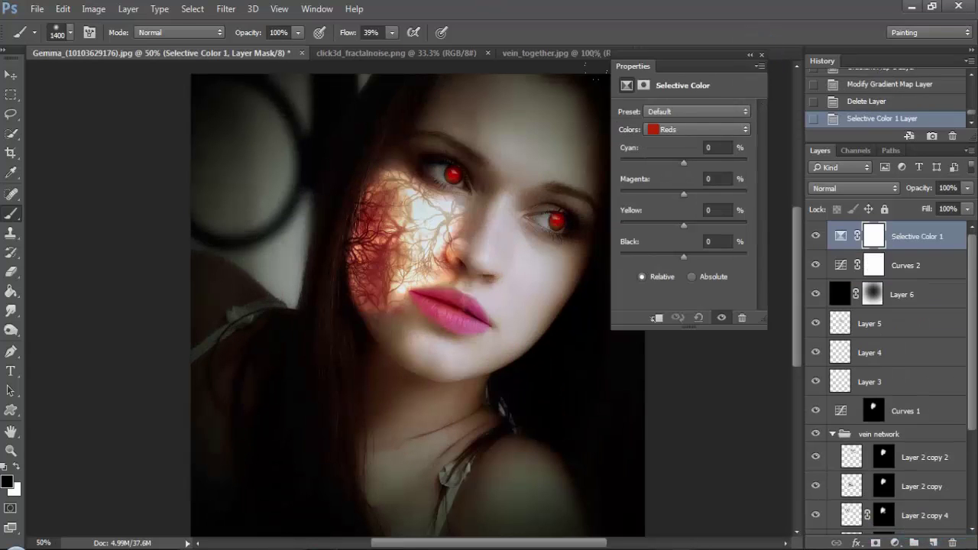
click(761, 55)
drag(913, 237, 952, 542)
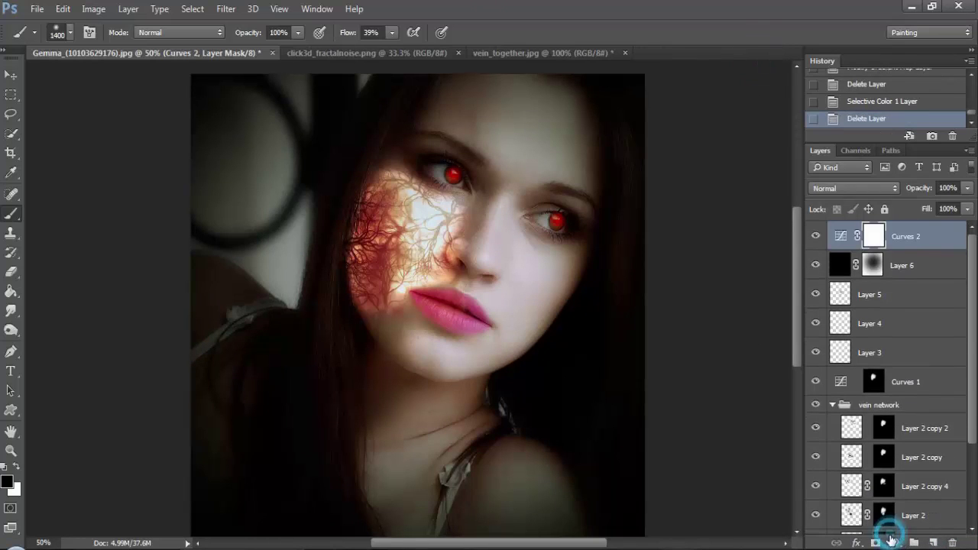
Add a Gradient Map adjustment using the sepia preset, reversed.
click(890, 541)
click(909, 518)
click(743, 115)
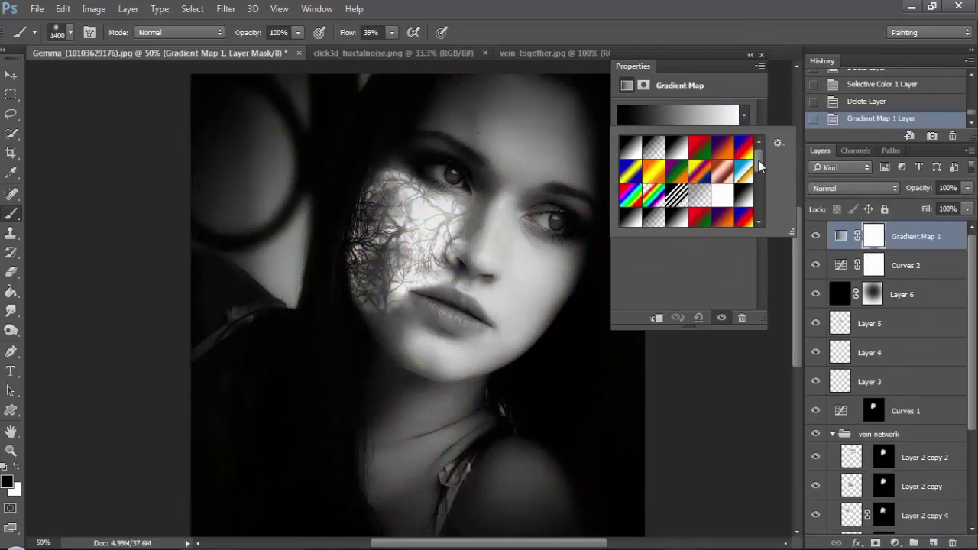
drag(758, 160, 758, 198)
double_click(692, 220)
click(622, 150)
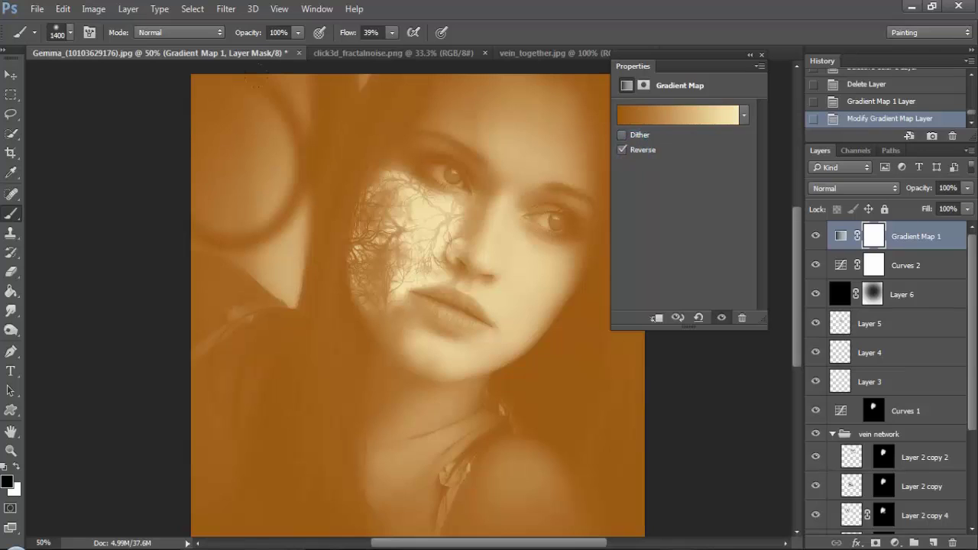
click(761, 55)
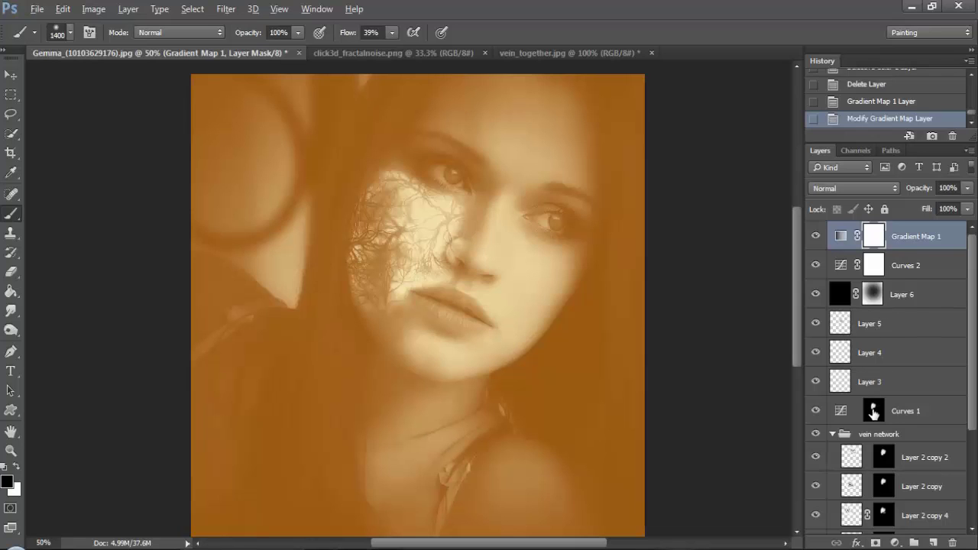
Copy the Curves 1 mask onto Gradient Map 1 and set its opacity to 19%.
drag(873, 413, 872, 237)
key(Return)
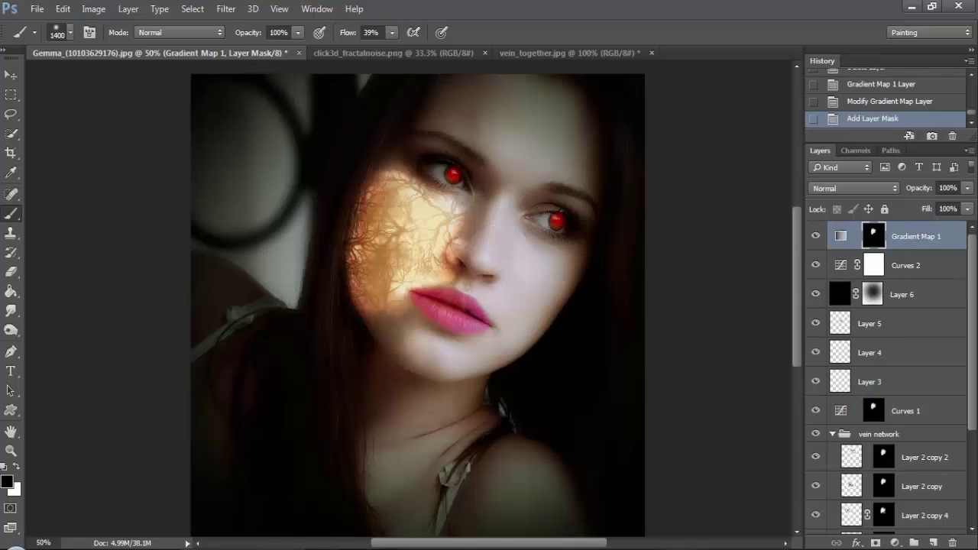
click(968, 188)
mouse_move(964, 205)
mouse_down()
mouse_move(899, 218)
mouse_move(909, 220)
mouse_up()
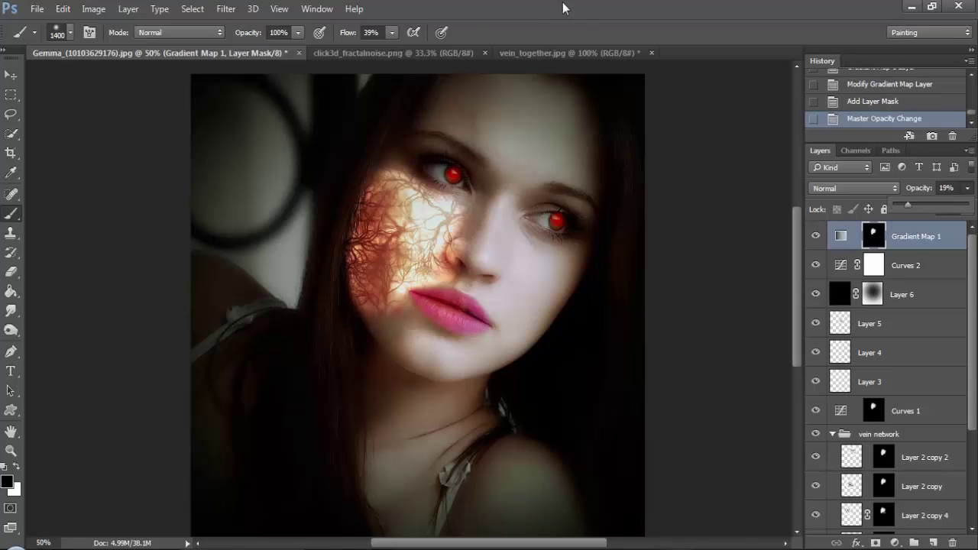
key(ctrl+minus)
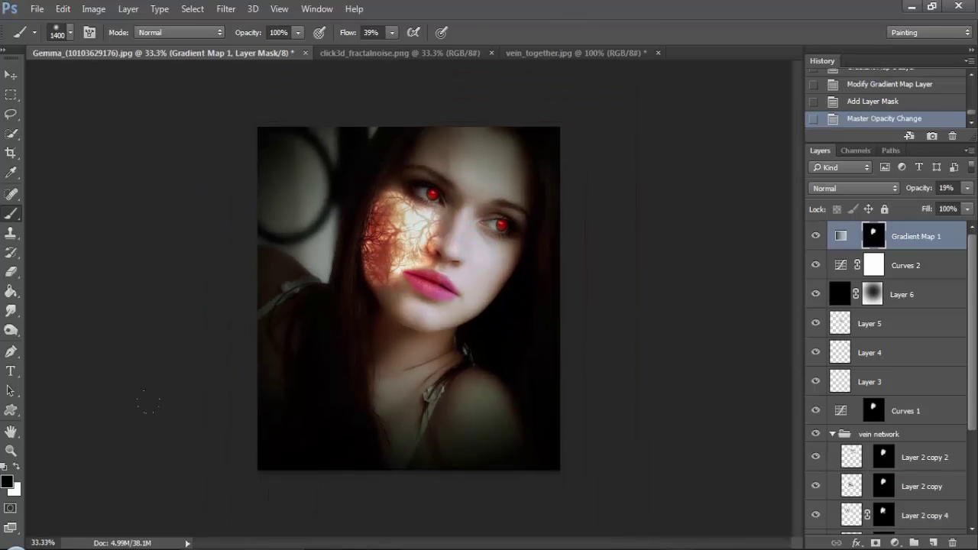
click(841, 236)
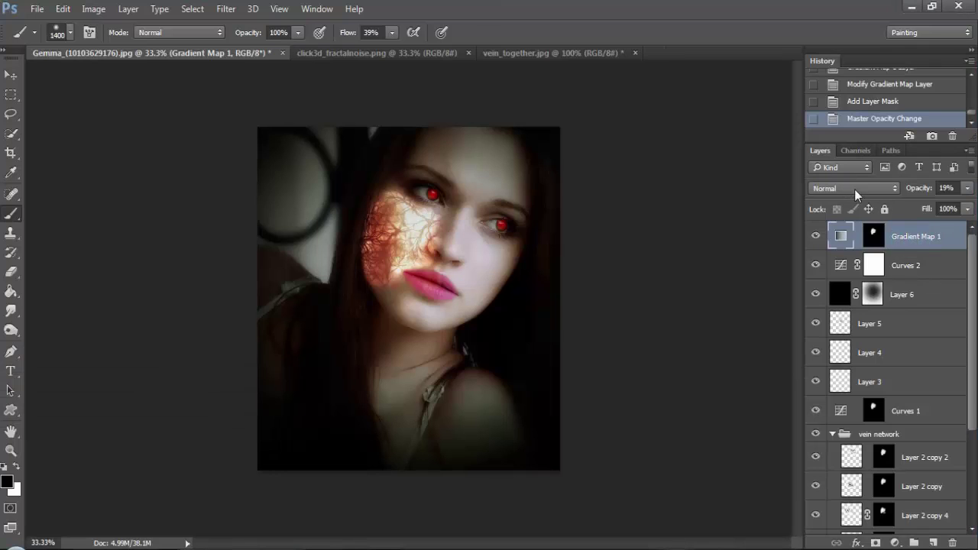
click(853, 188)
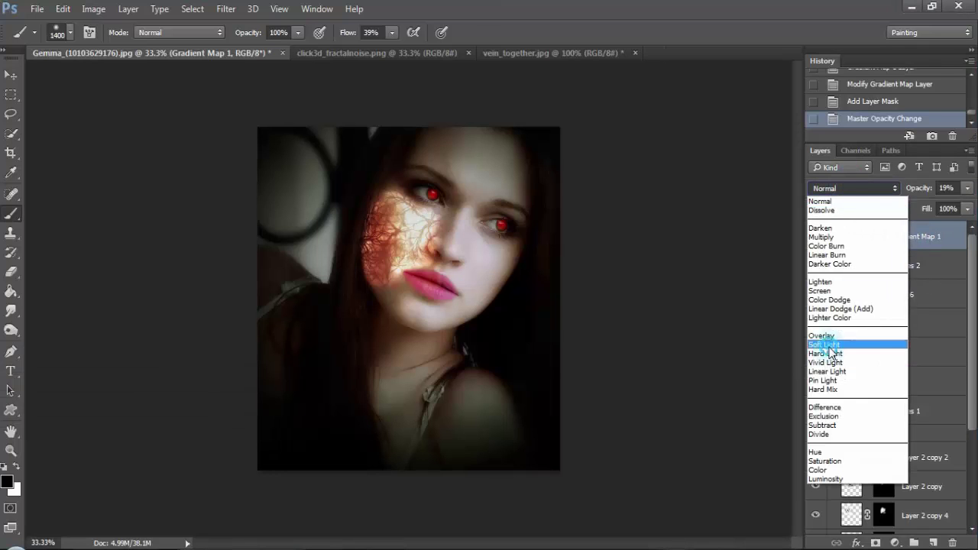
click(848, 343)
click(875, 241)
right_click(875, 241)
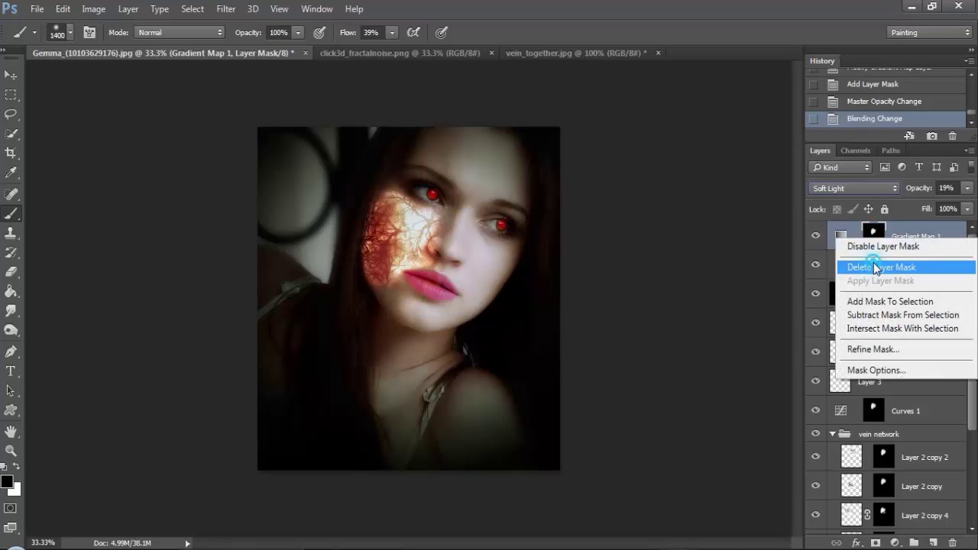
click(841, 264)
drag(968, 188, 972, 204)
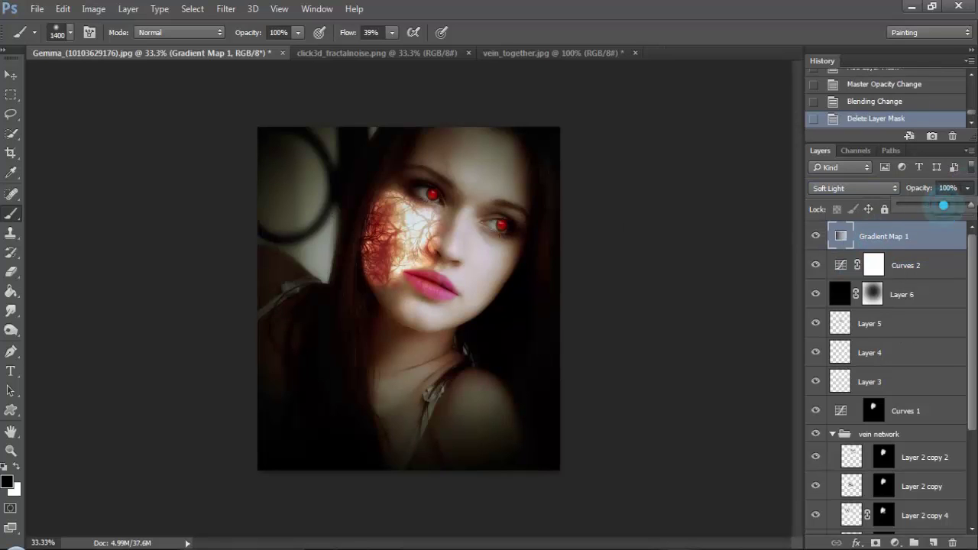
click(586, 218)
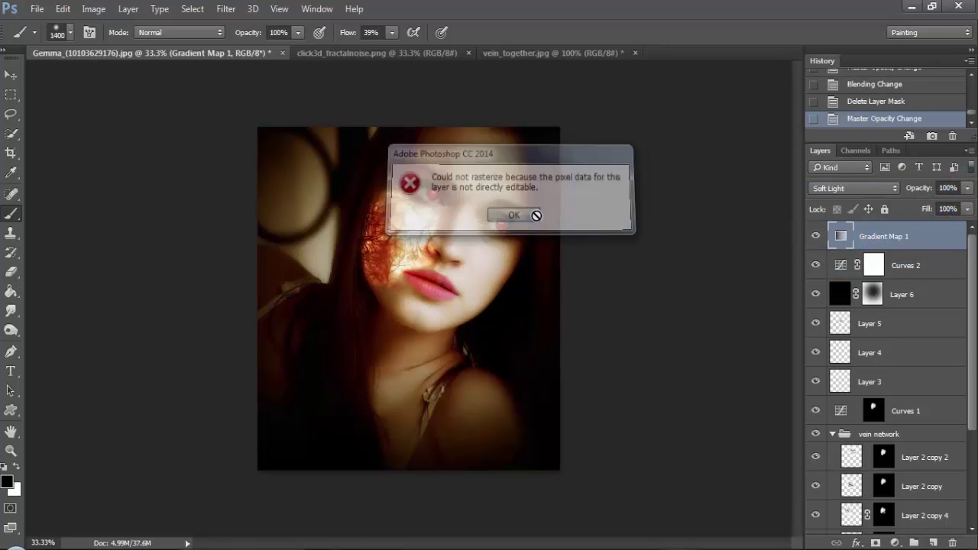
click(507, 212)
click(873, 264)
key(ctrl+i)
key(ctrl+i)
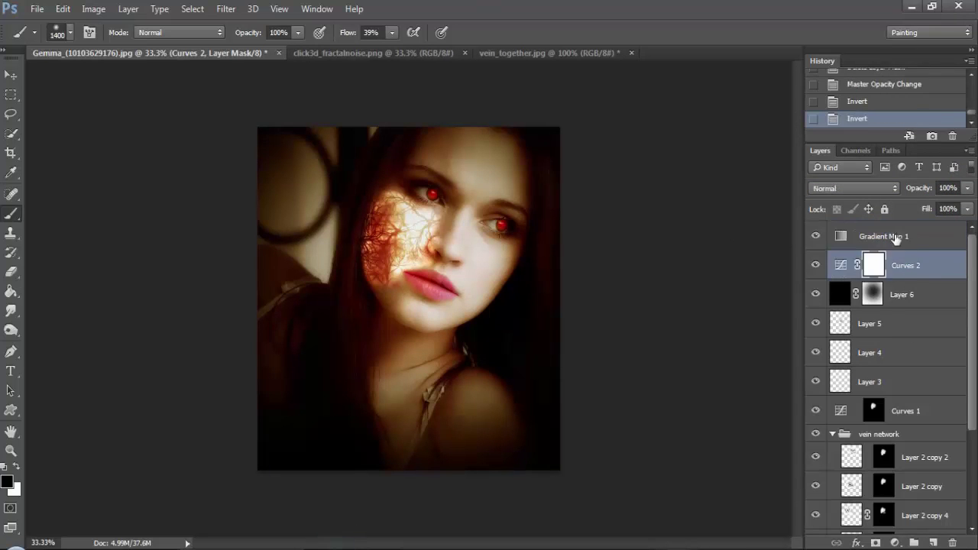
double_click(873, 265)
click(711, 283)
click(761, 55)
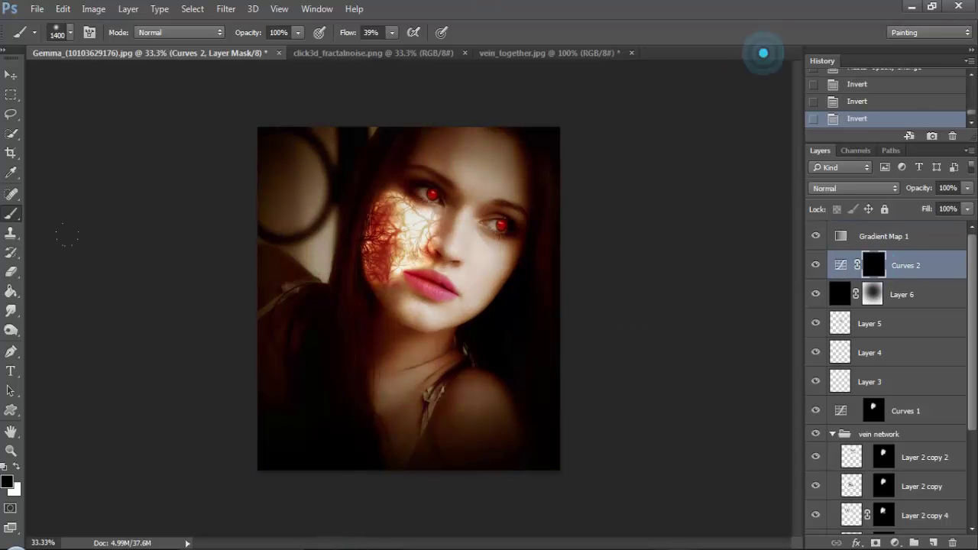
click(16, 466)
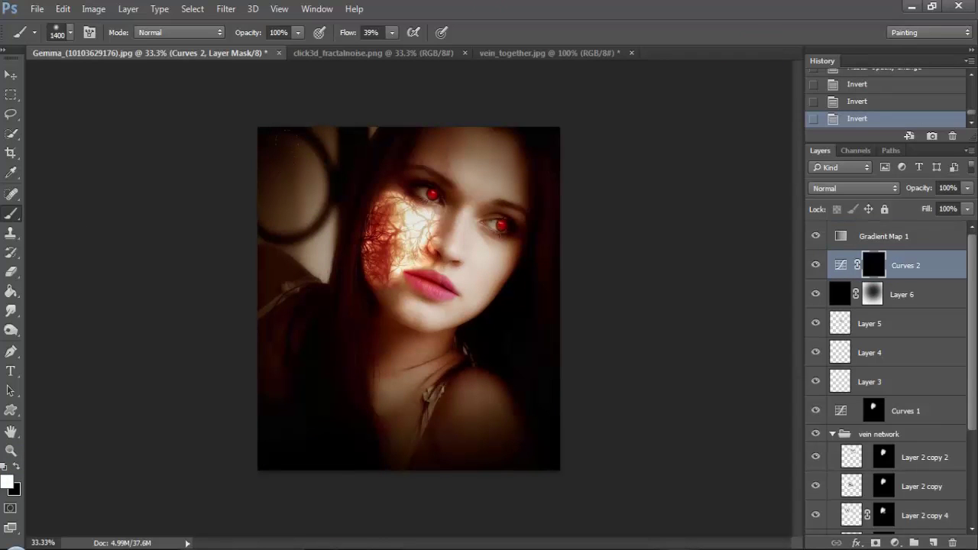
click(338, 188)
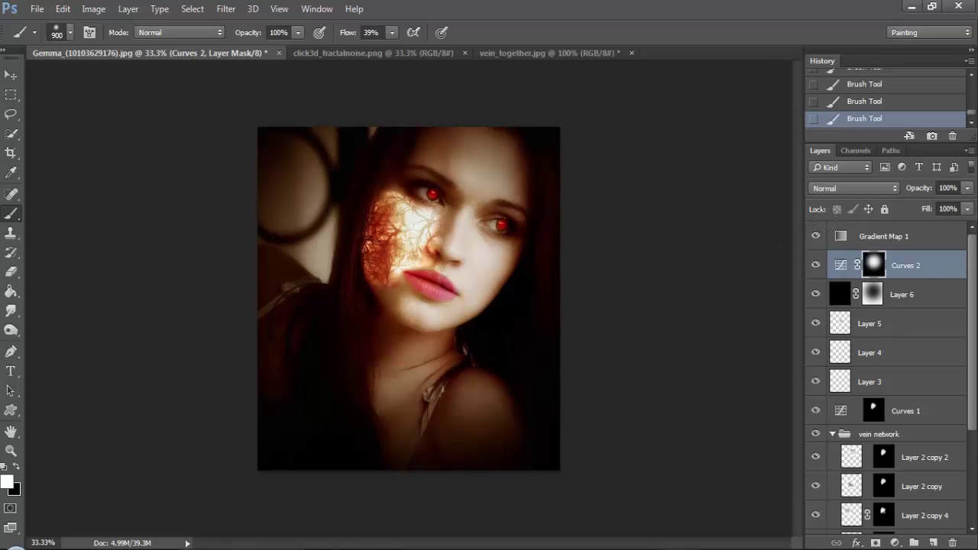
click(941, 84)
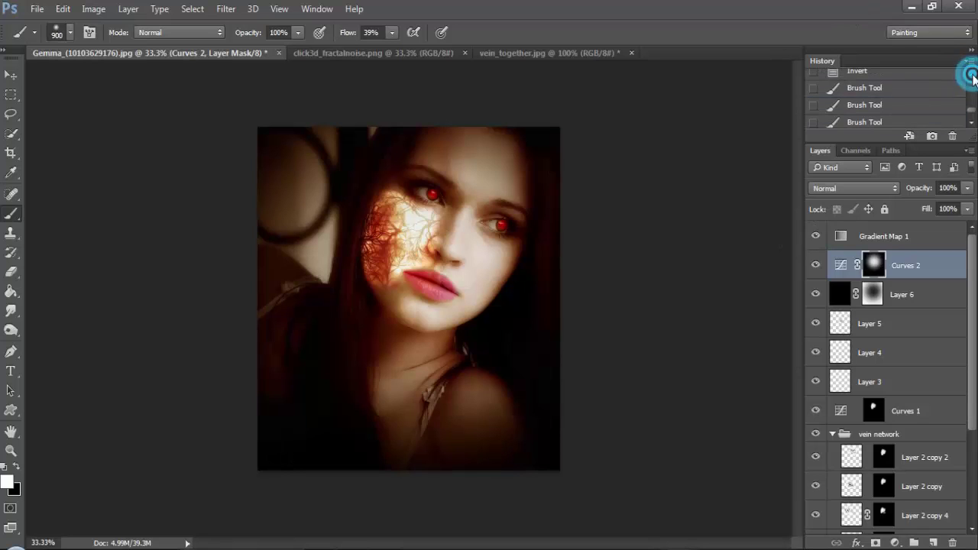
click(921, 83)
scroll(922, 80, up, 1)
Give Gradient Map 1 an inverted black mask and paint white over the cheek.
click(921, 86)
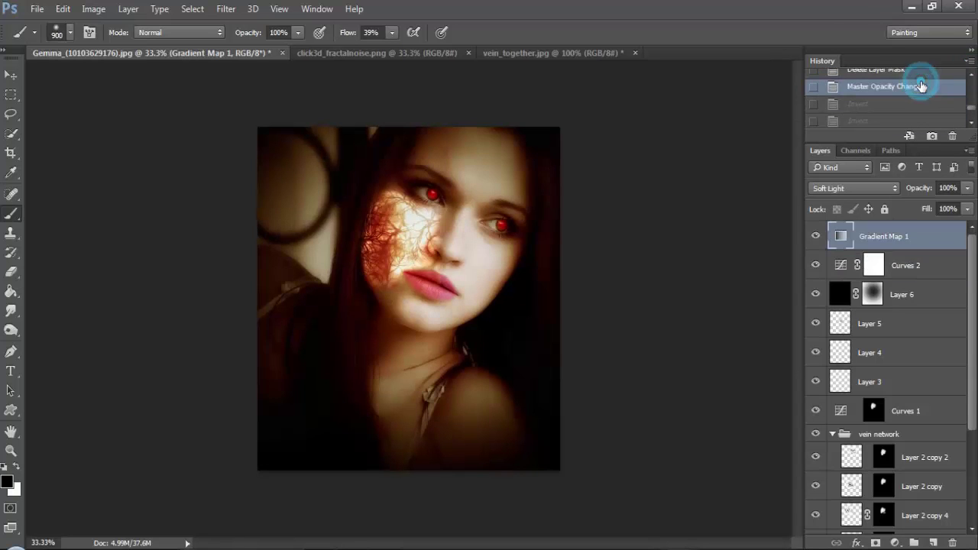
click(876, 542)
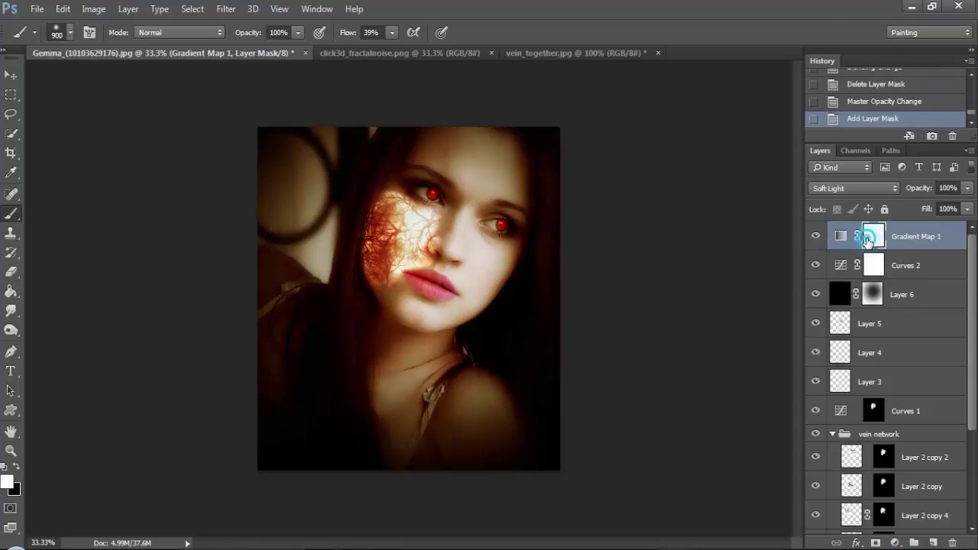
double_click(874, 236)
click(710, 284)
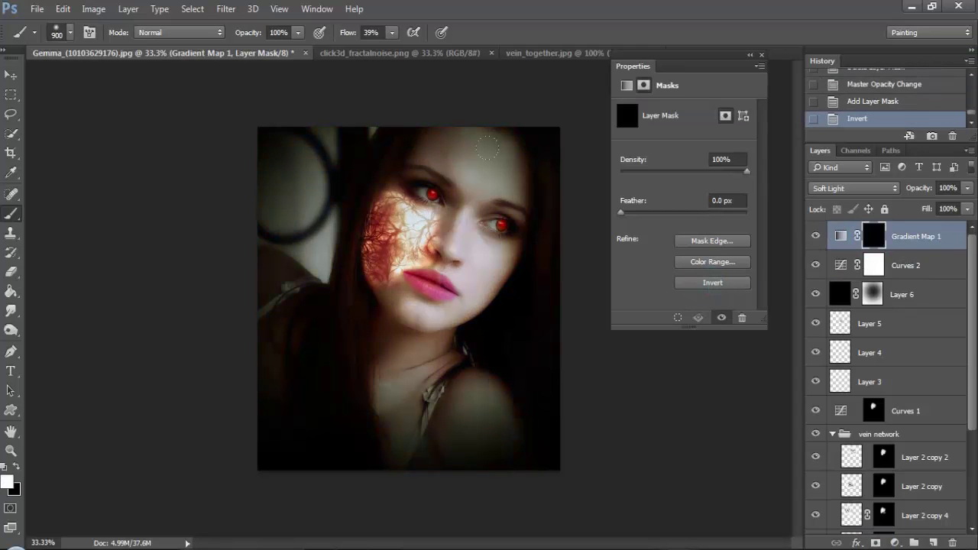
click(762, 55)
click(405, 243)
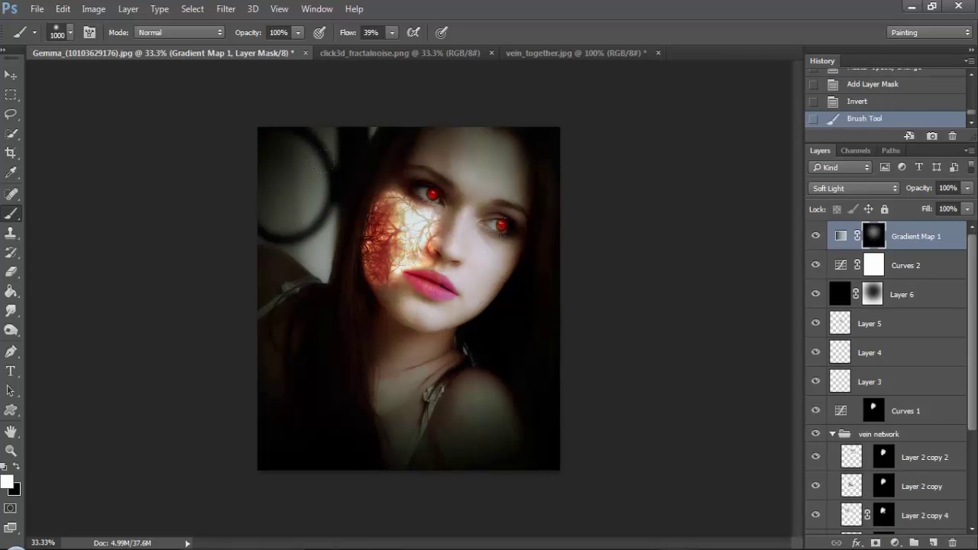
click(407, 245)
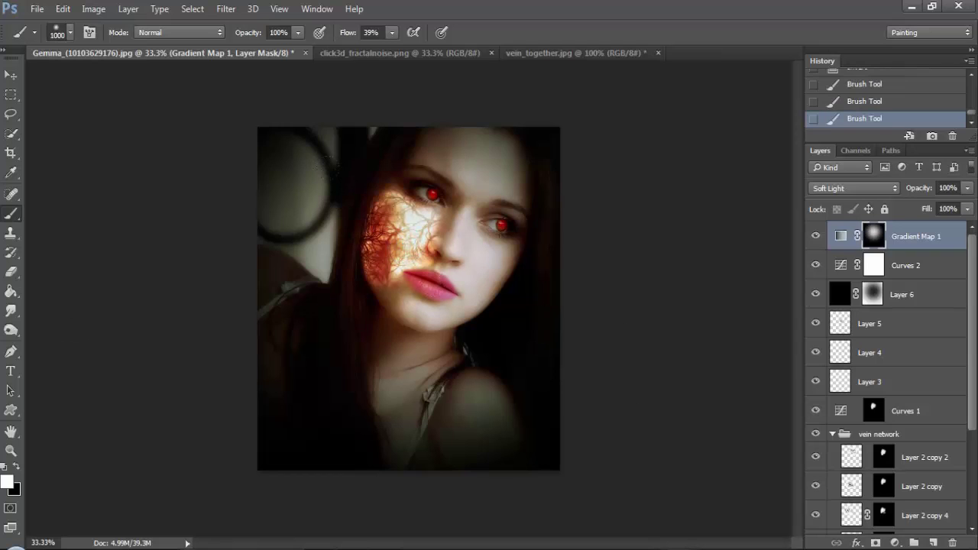
click(403, 244)
Raise the Red channel curve in Curves 2 with two points to warm the image.
click(919, 264)
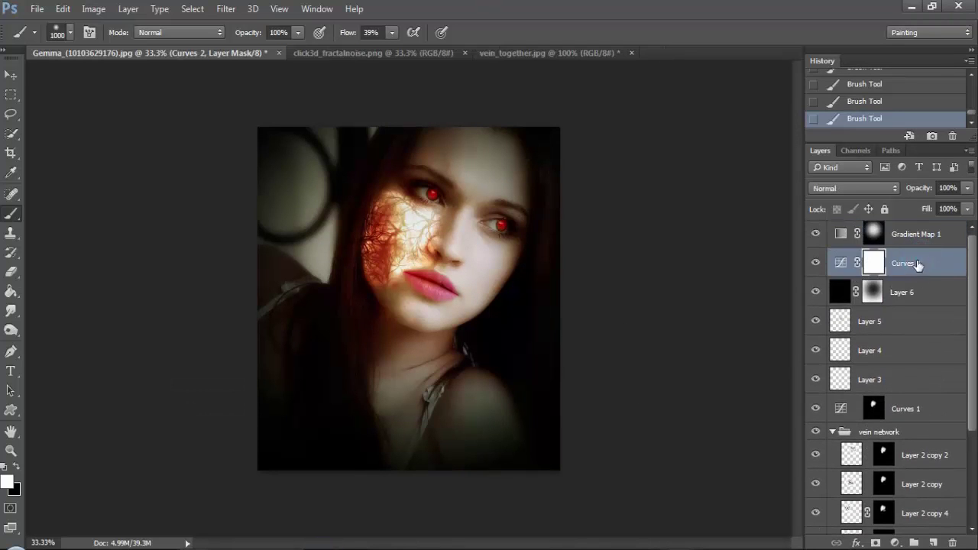
double_click(842, 262)
click(676, 130)
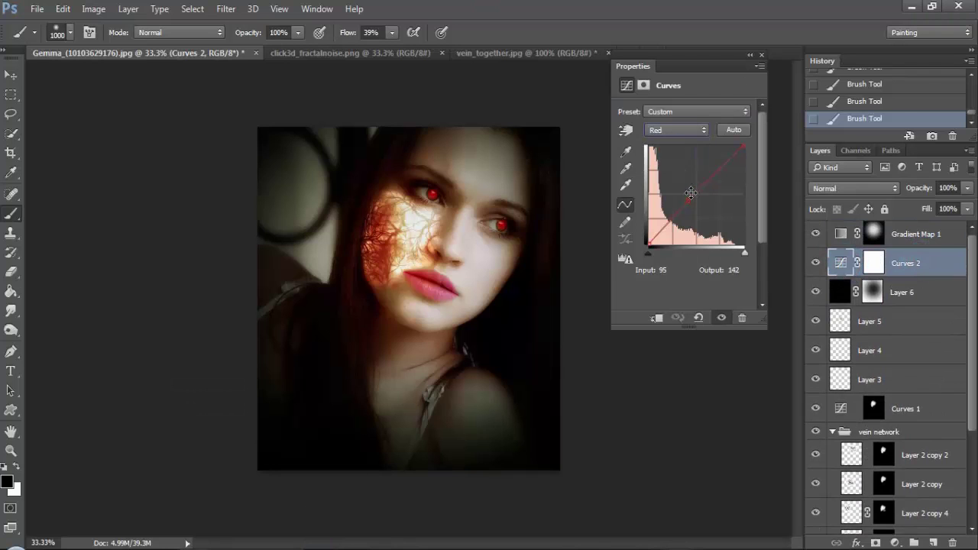
click(685, 200)
drag(685, 201, 677, 208)
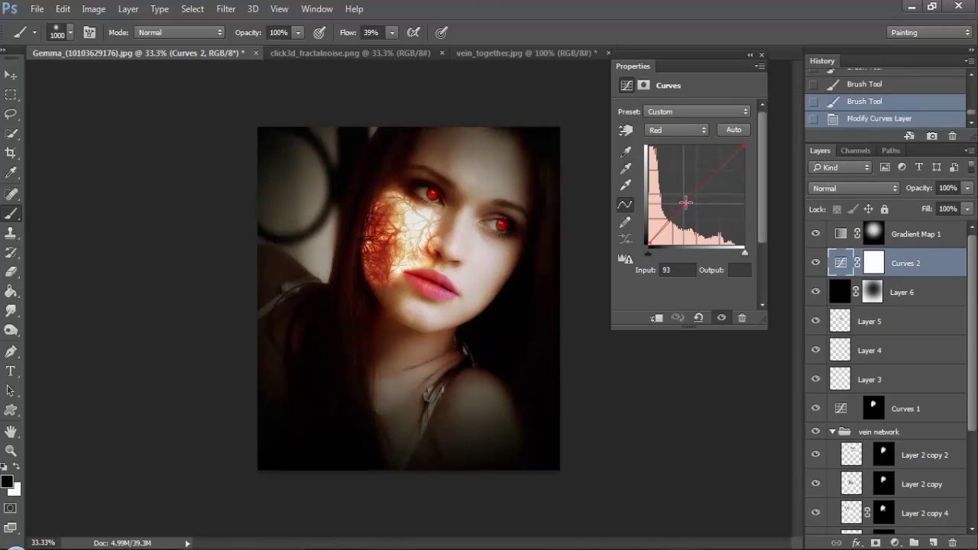
click(714, 171)
drag(714, 172, 720, 168)
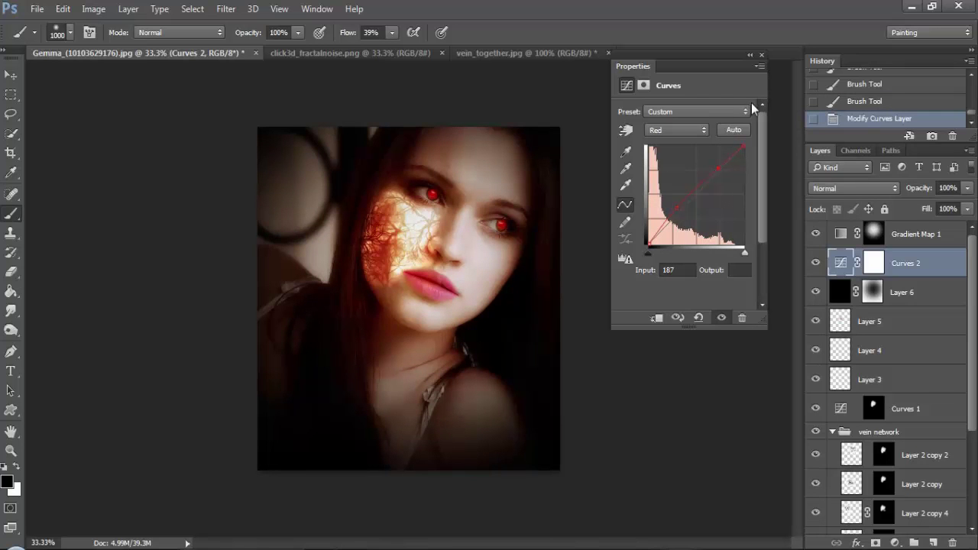
click(761, 54)
key(ctrl+plus)
click(396, 274)
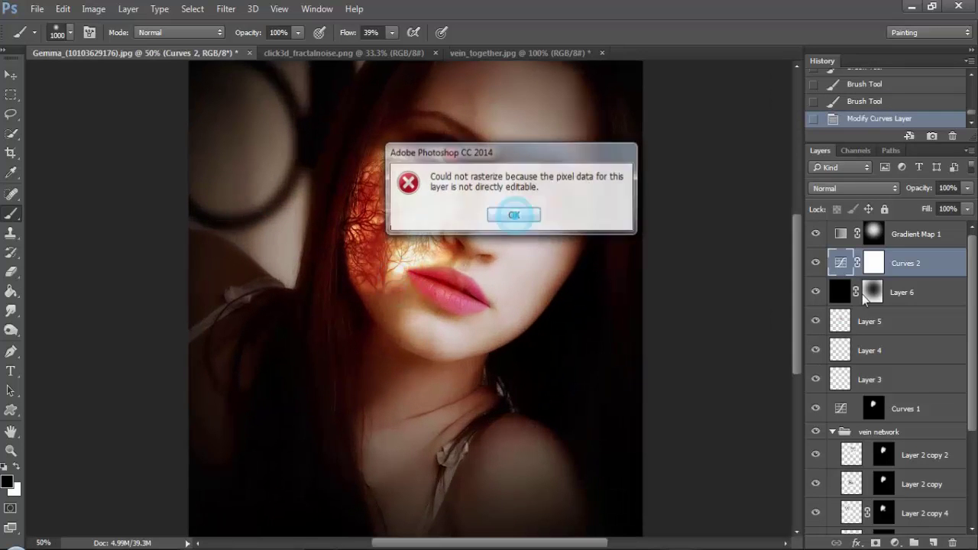
Dismiss the rasterize error and paint on the Curves 1 mask across the cheek.
click(509, 214)
click(898, 293)
scroll(898, 293, down, 1)
click(948, 372)
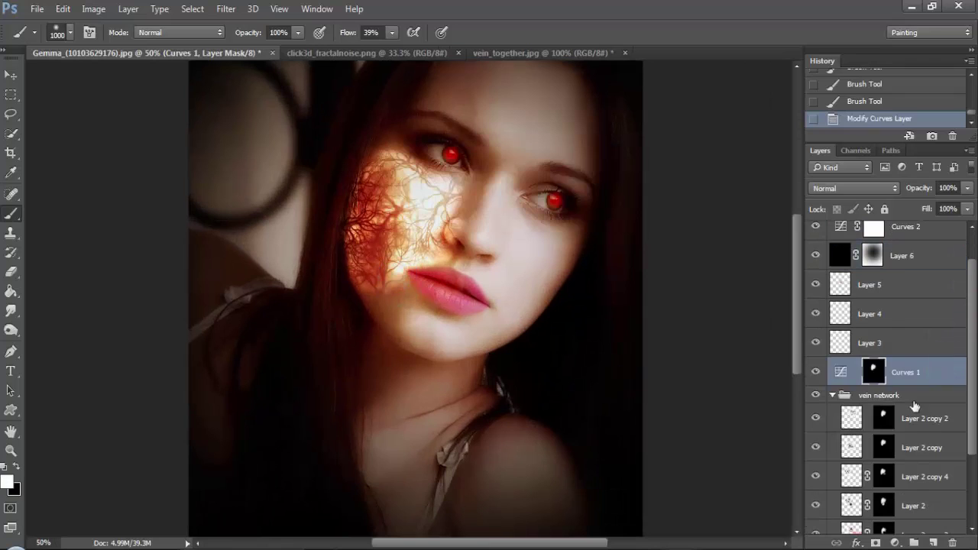
scroll(974, 287, down, 4)
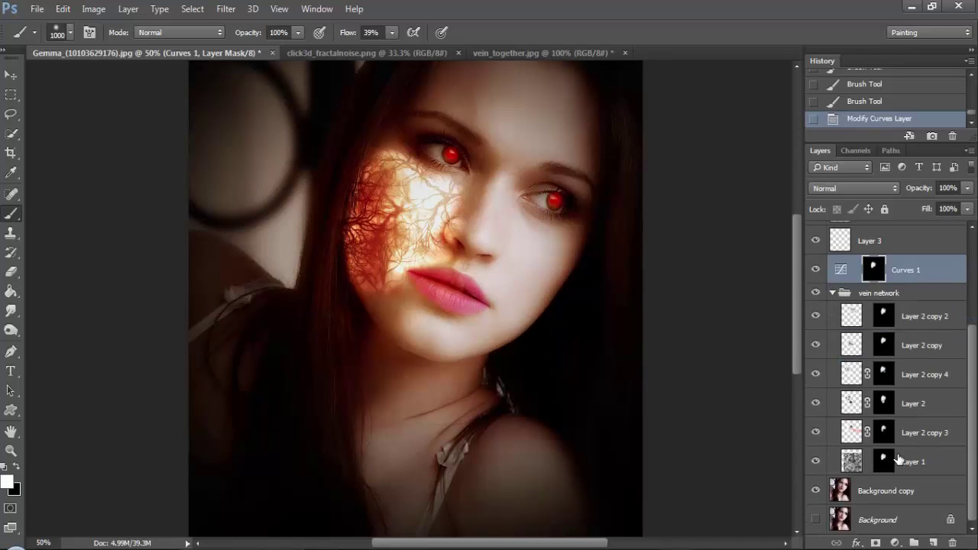
click(841, 461)
click(875, 269)
drag(375, 281, 474, 279)
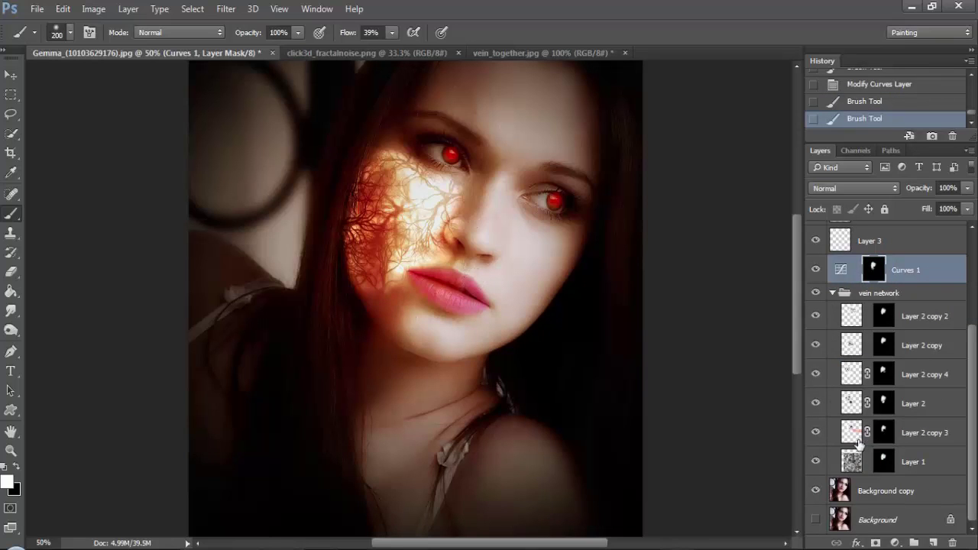
Paint on the Layer 1 mask near the cheek, undoing two stray strokes.
click(884, 463)
drag(363, 279, 385, 299)
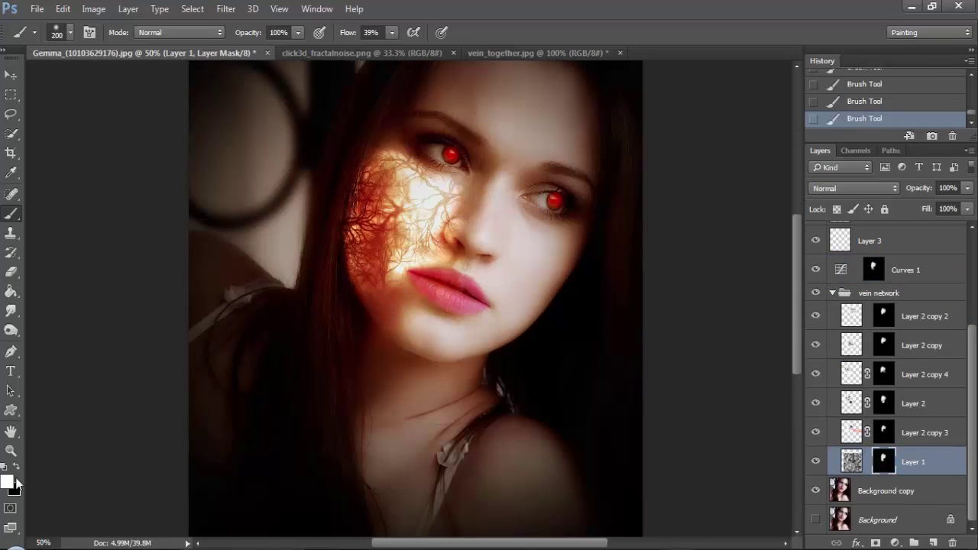
key(x)
click(853, 461)
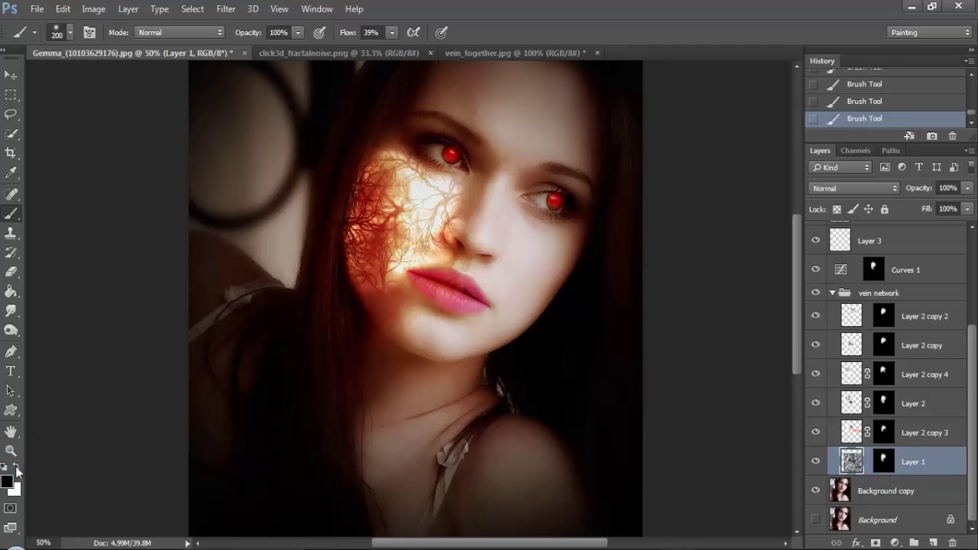
key(x)
key(ctrl+alt+z)
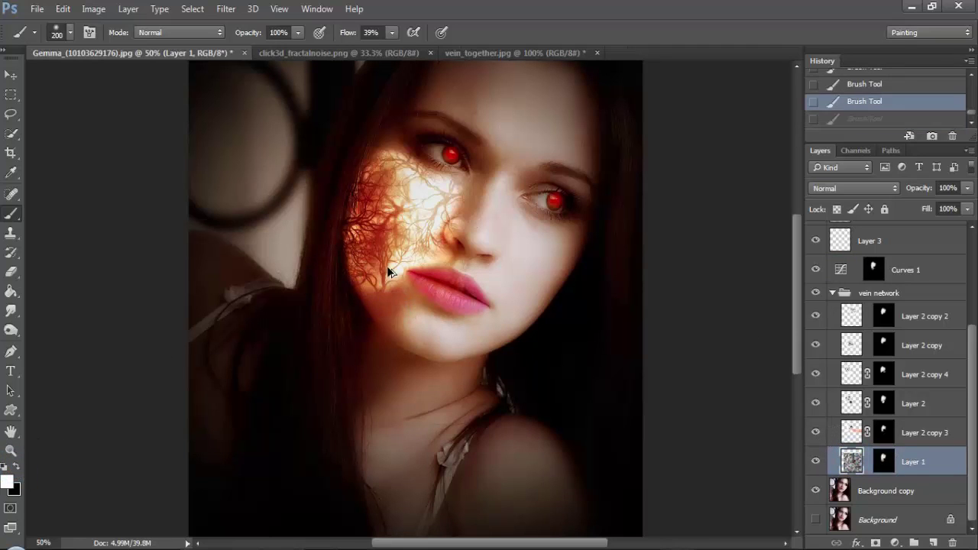
key(ctrl+alt+z)
Paint black on Layer 1's mask to hide lower-cheek vein edges, then target Layer 2 copy 3 and Layer 2 masks.
click(883, 461)
key(x)
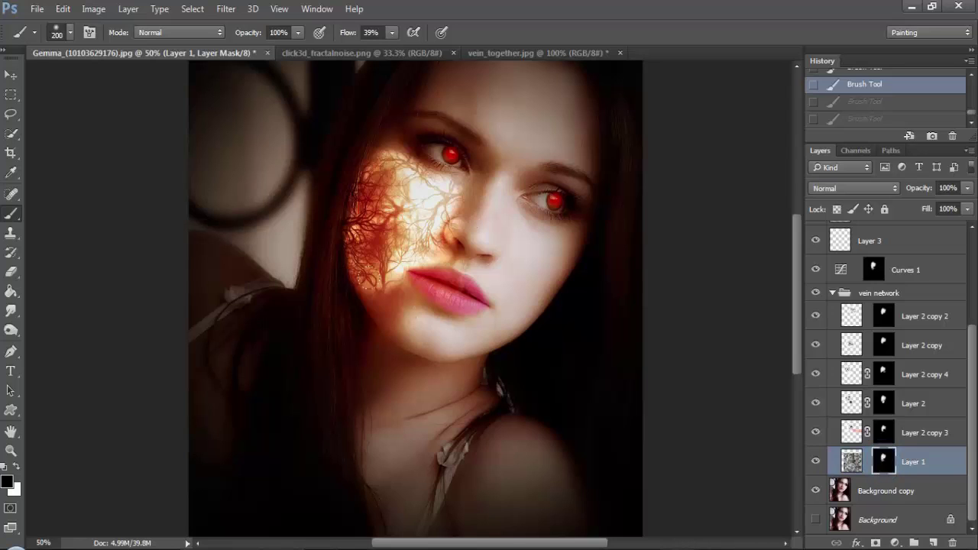
mouse_move(367, 286)
mouse_down()
mouse_move(393, 299)
mouse_move(361, 302)
mouse_up()
click(884, 433)
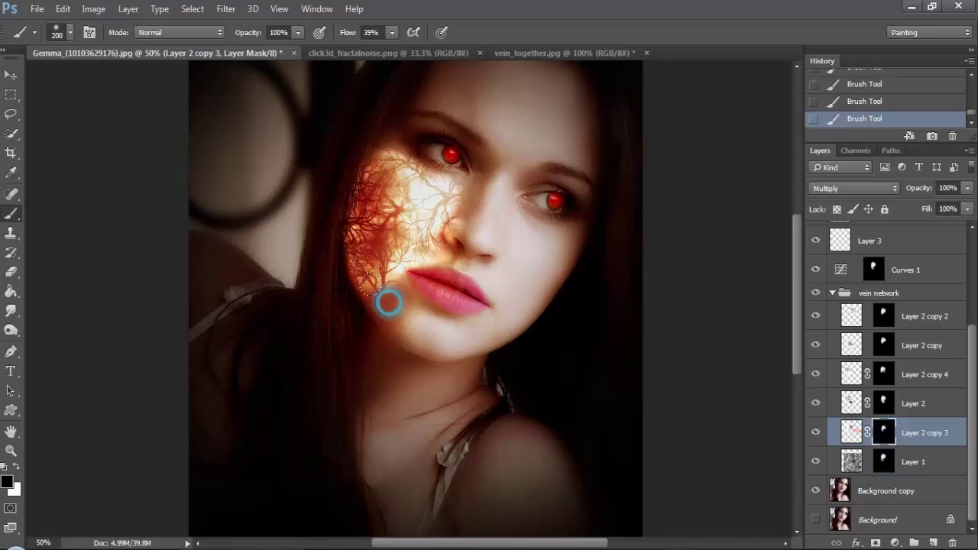
click(884, 403)
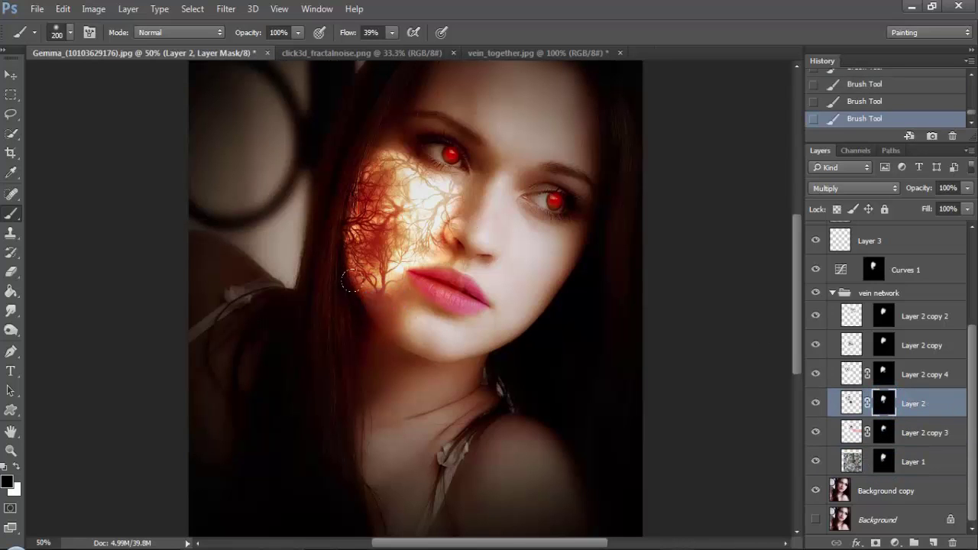
ctrl+click(394, 303)
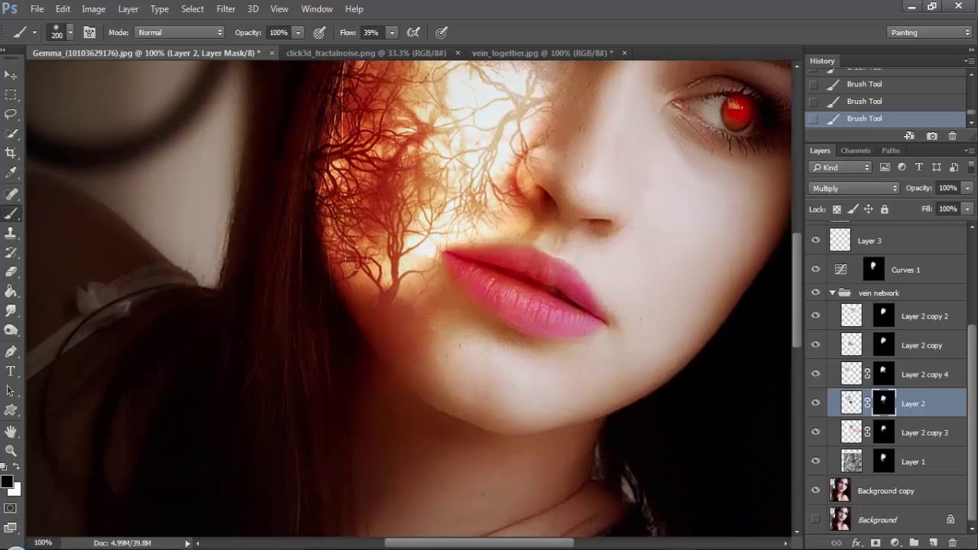
Zoom to 100% on the cheek and step back through earlier brush states on Layer 2 copy's mask.
click(884, 374)
click(883, 345)
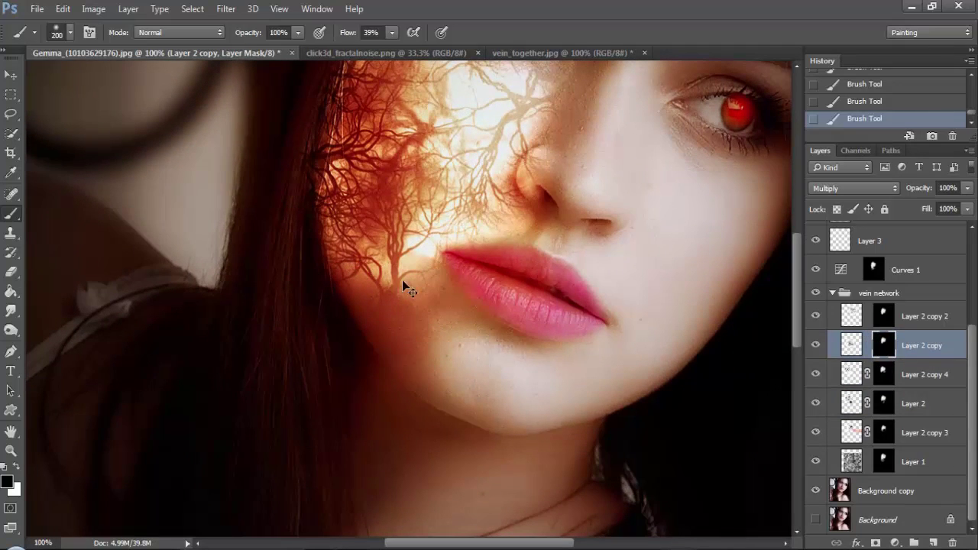
click(878, 105)
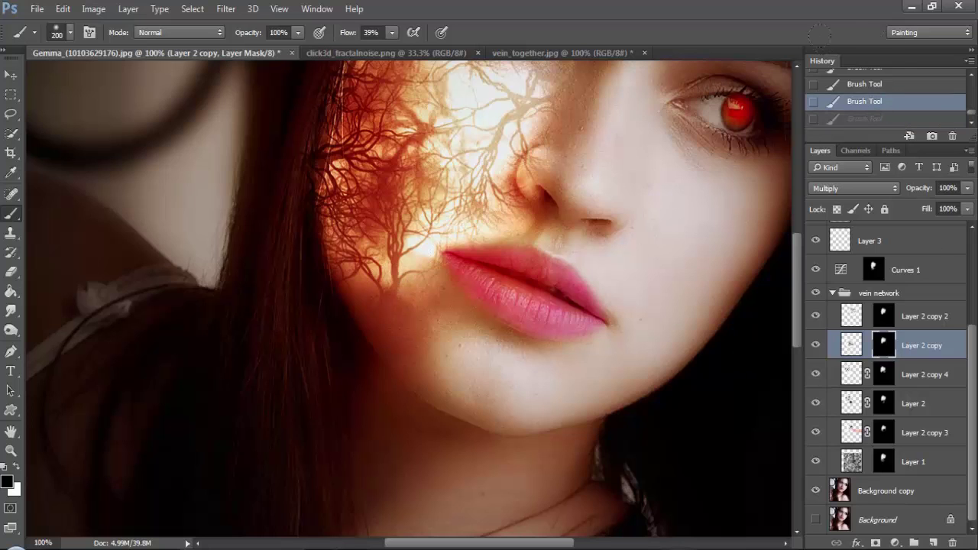
click(866, 86)
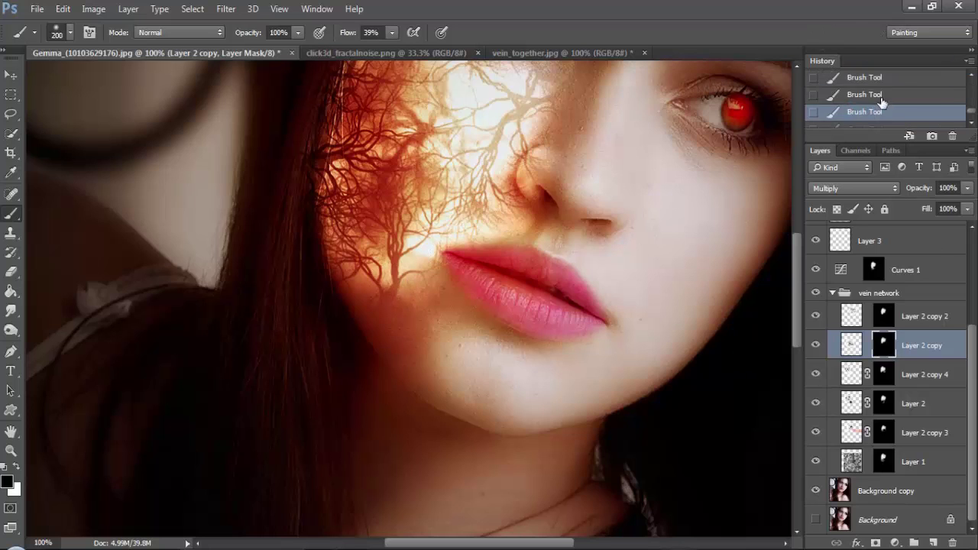
click(875, 98)
click(882, 112)
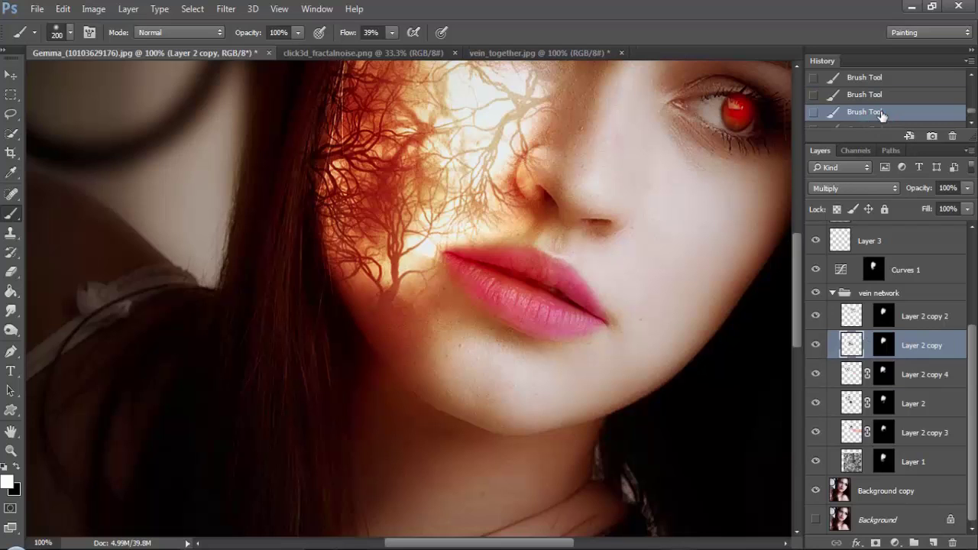
click(884, 77)
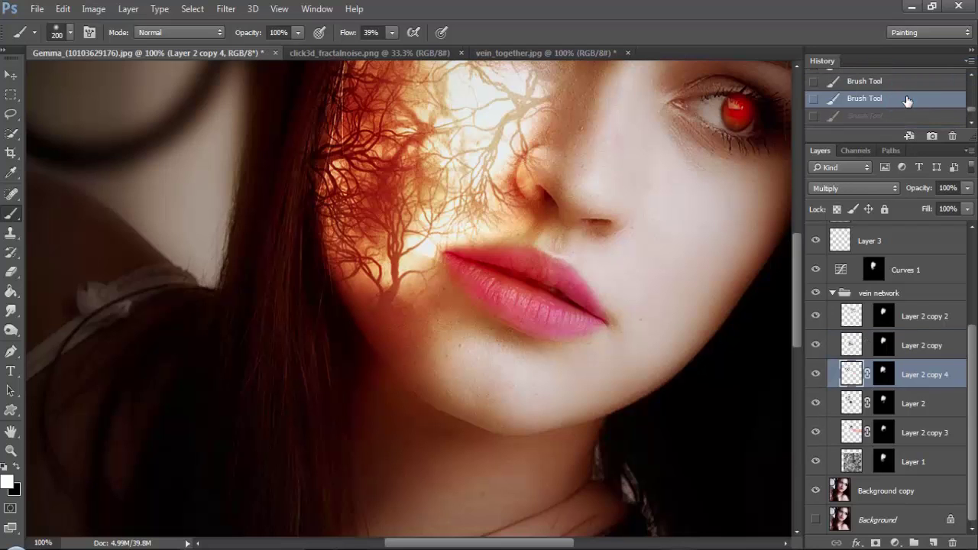
Try a mask stroke near the chin on Layer 2 copy, then undo it.
click(884, 345)
drag(425, 323, 389, 321)
key(ctrl+z)
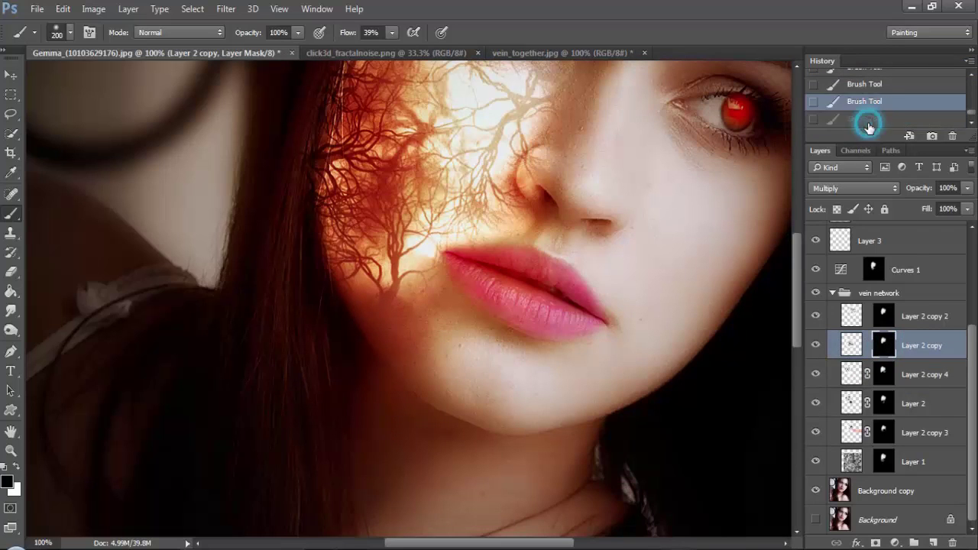
click(868, 120)
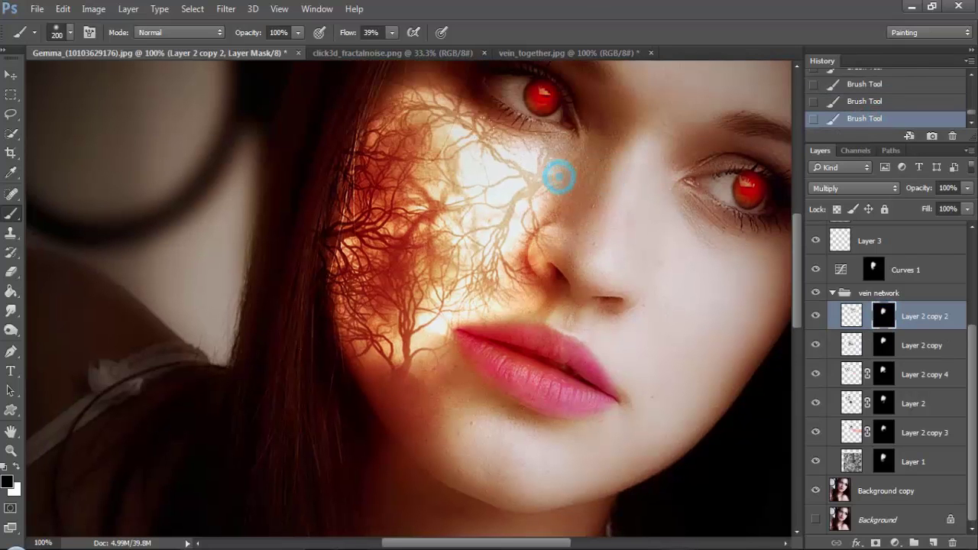
key(ctrl+alt+z)
key(ctrl+alt+z)
Paint black on Layer 2 copy 2 and Layer 2 copy to reveal more veins beside the nose.
click(853, 316)
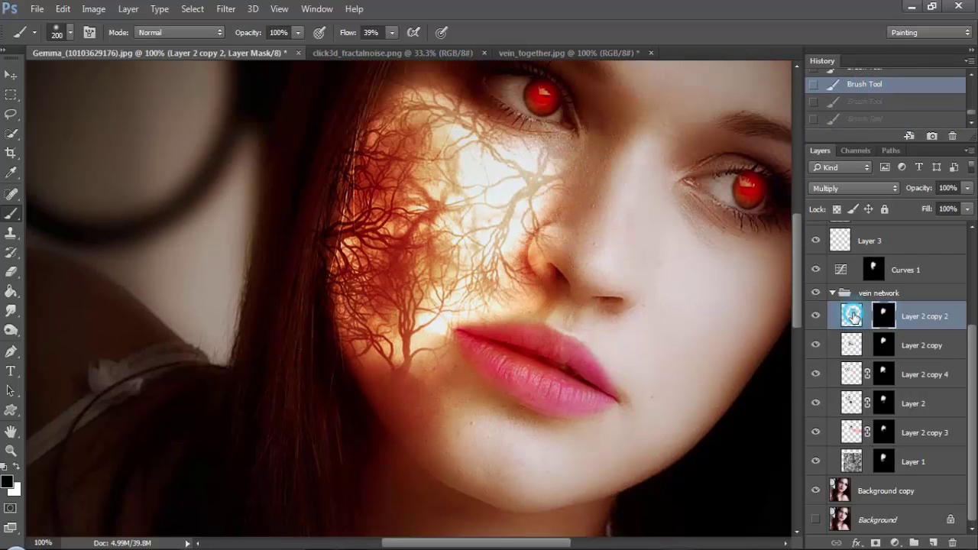
key(x)
click(528, 160)
key(ctrl+z)
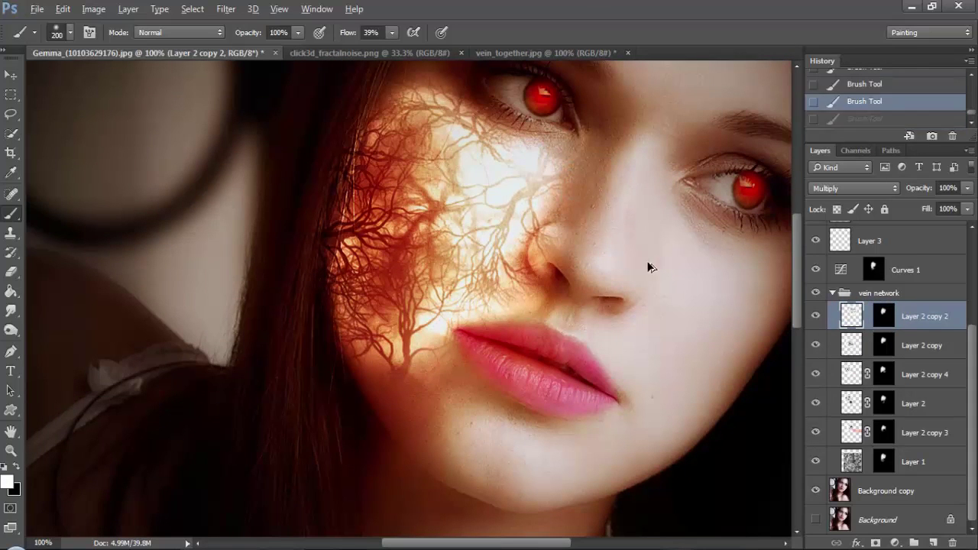
click(16, 466)
click(546, 187)
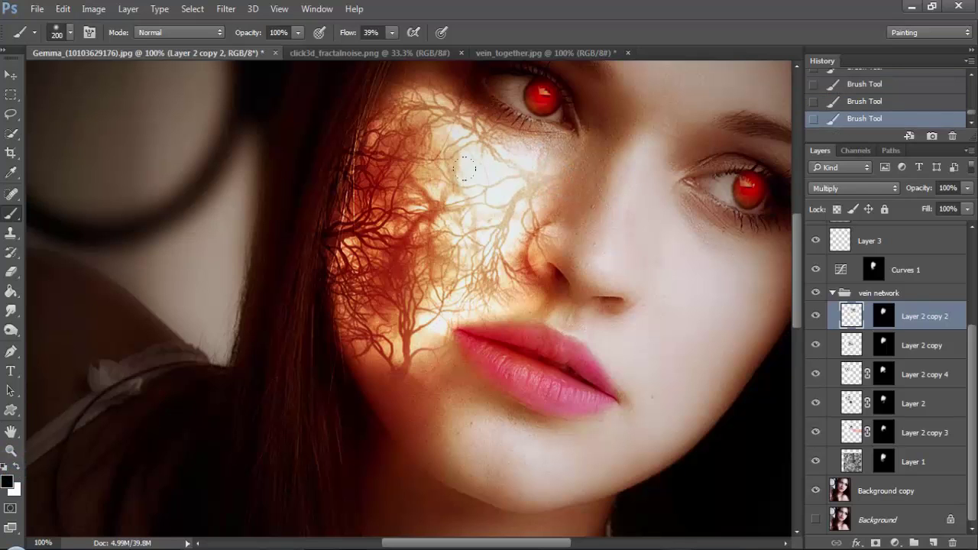
click(861, 341)
drag(535, 214, 566, 230)
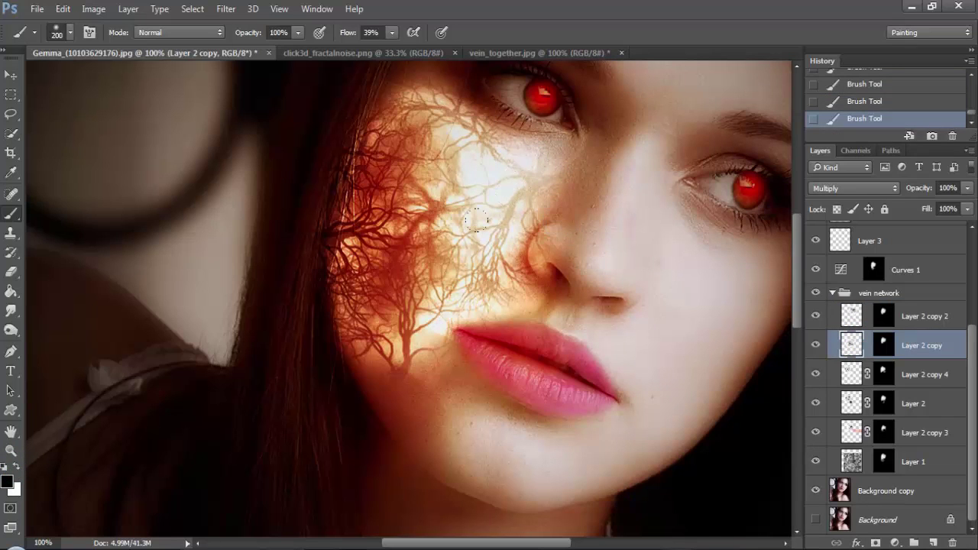
Toggle Layer 2, Layer 2 copy 4 and Layer 2 copy visibility to compare the vein patterns.
click(883, 404)
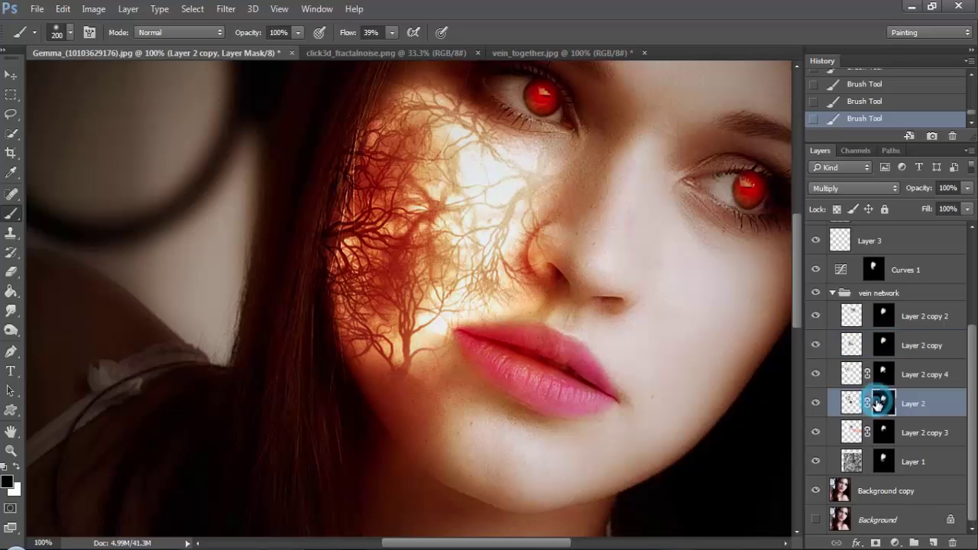
click(817, 404)
click(816, 403)
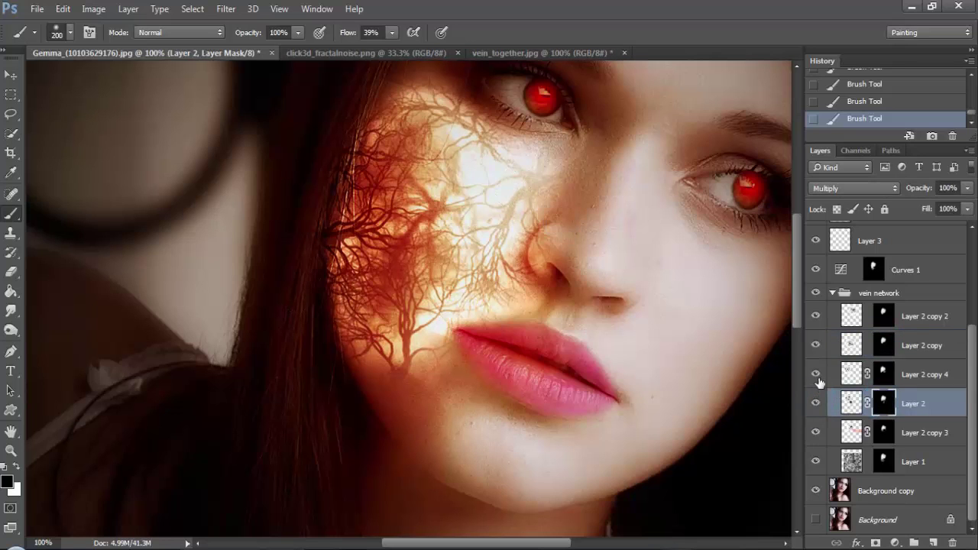
click(816, 374)
click(816, 374)
click(817, 374)
click(816, 374)
click(816, 344)
click(816, 344)
Fade the lower vein branches near the chin on the Layer 1 and Layer 2 copy 4 masks.
click(882, 462)
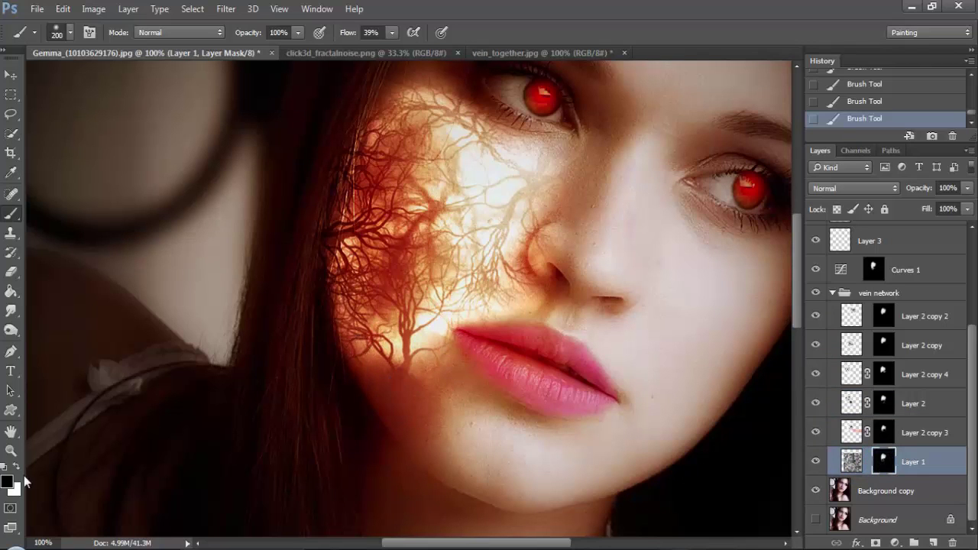
click(395, 380)
click(436, 359)
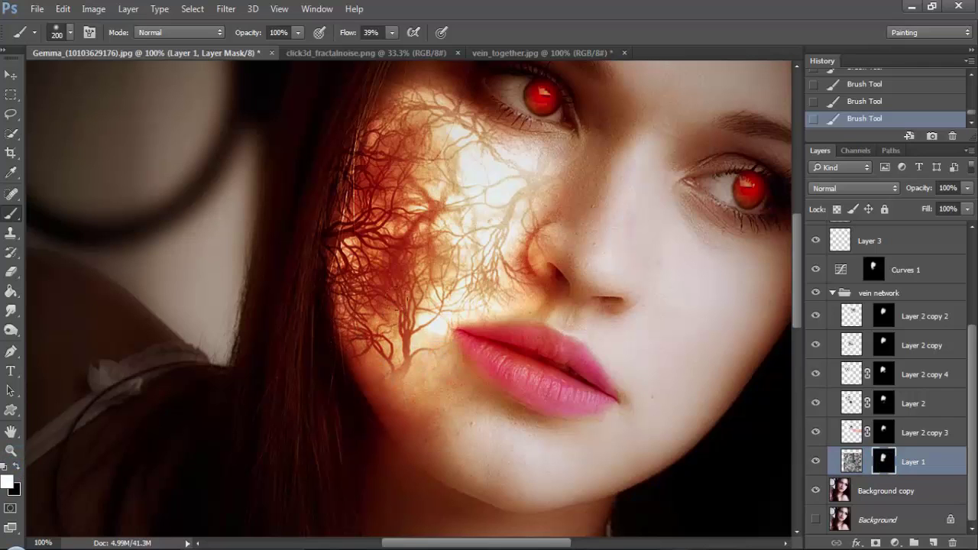
click(884, 433)
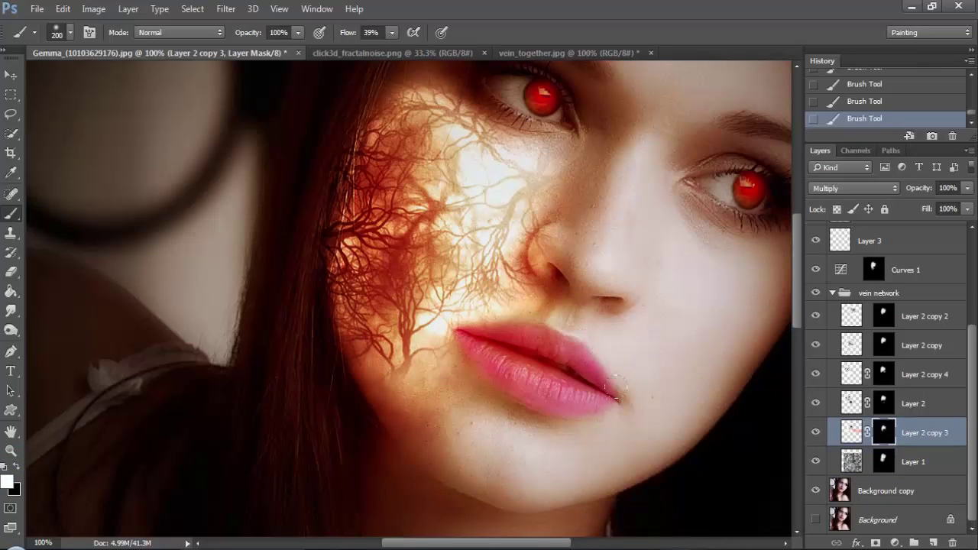
click(890, 372)
click(393, 371)
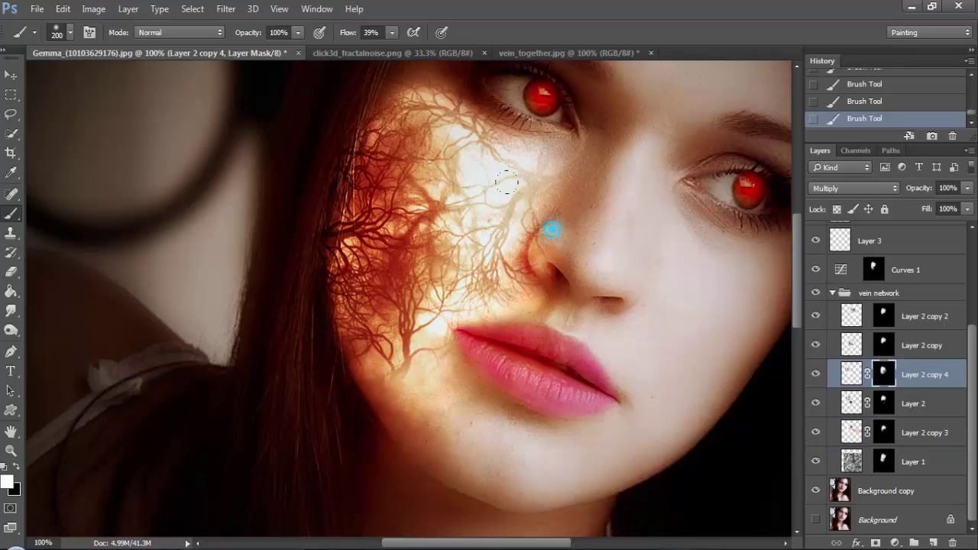
Undo the stray stroke near the nose on Layer 2 copy's mask and zoom out to 50%.
click(883, 346)
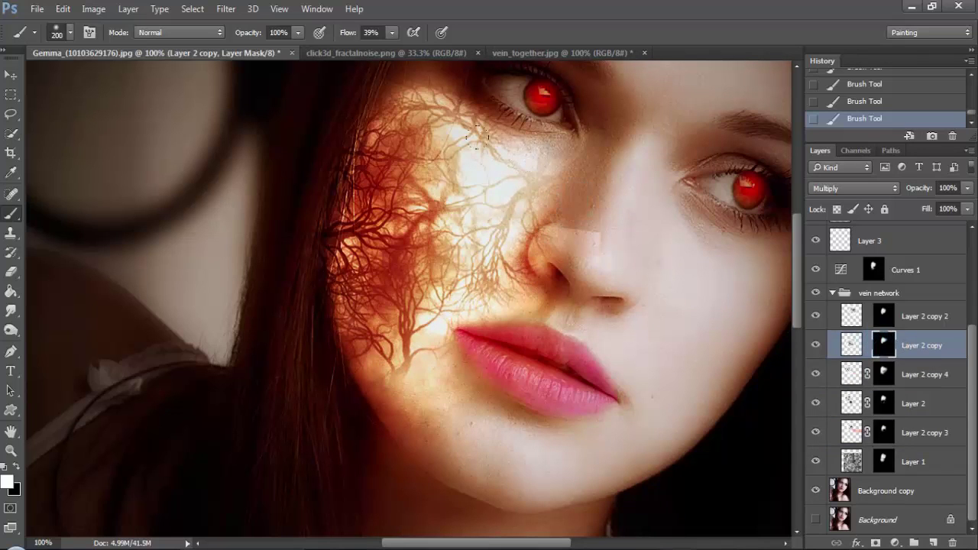
click(846, 103)
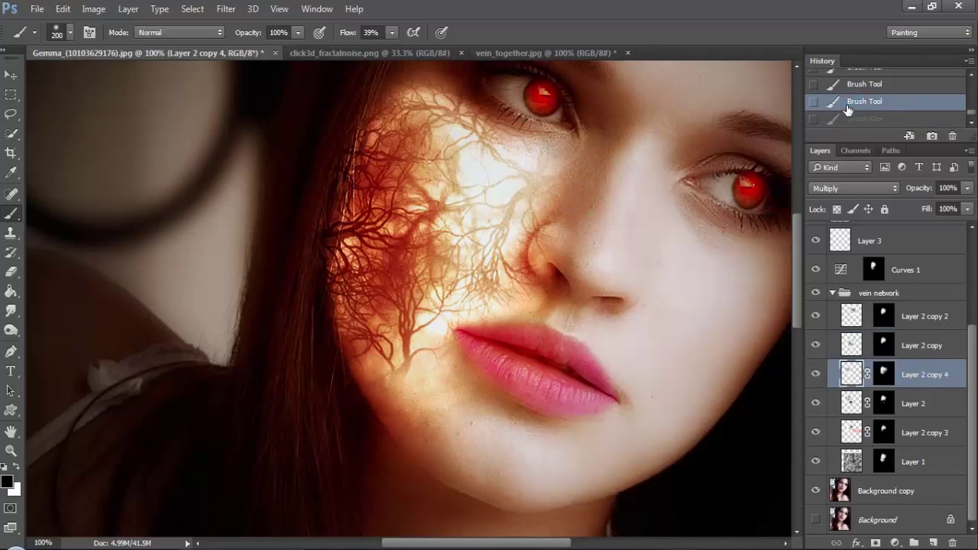
alt+click(558, 269)
Stamp all visible layers into Layer 7 above Gradient Map 1 and move a hidden original photo above it.
drag(972, 401, 972, 264)
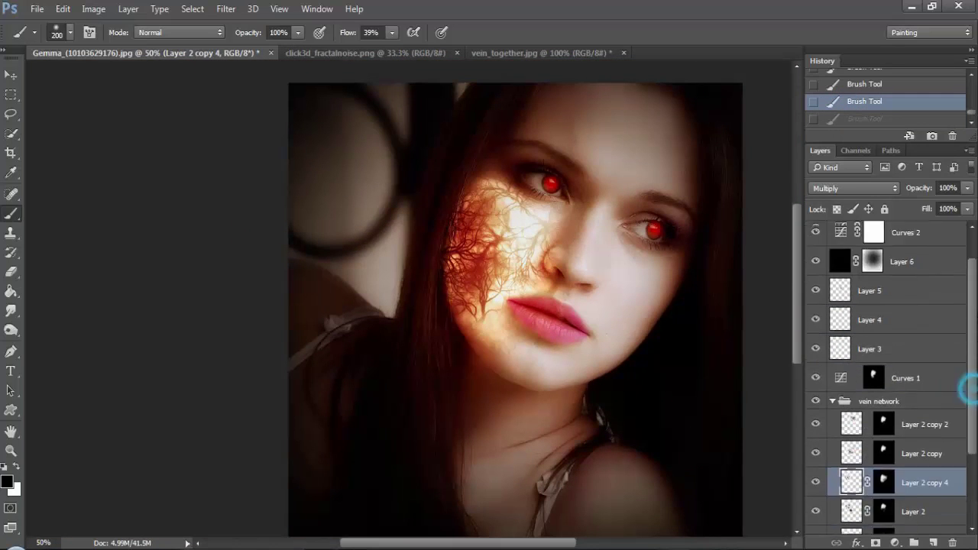
click(904, 239)
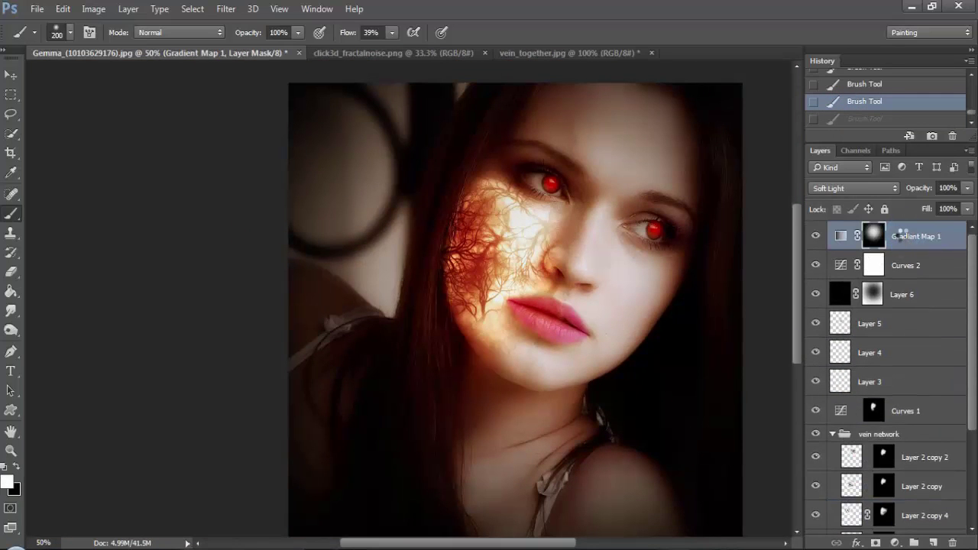
key(ctrl+shift+alt+e)
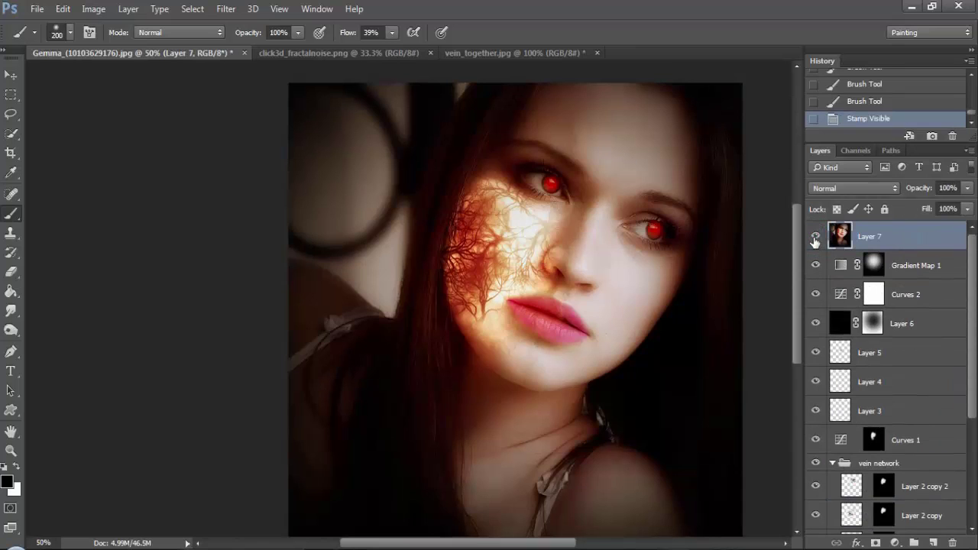
drag(864, 528, 860, 264)
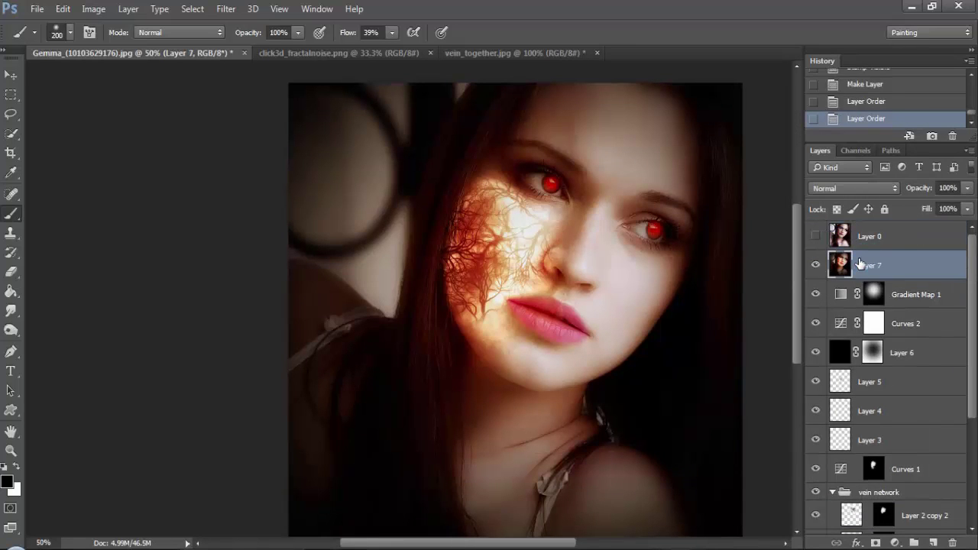
click(225, 9)
mouse_move(237, 230)
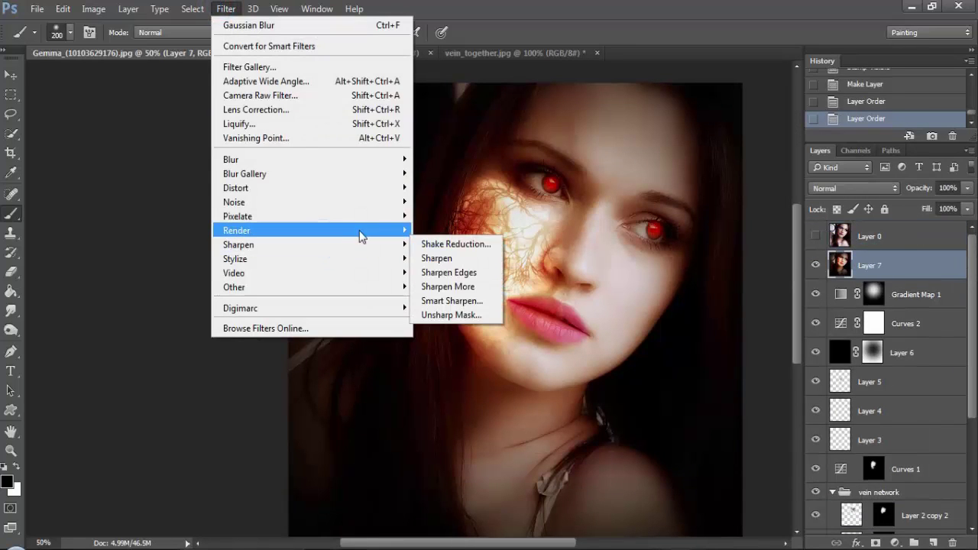
Set the Lighting Effects point light colour to a soft peach.
click(451, 287)
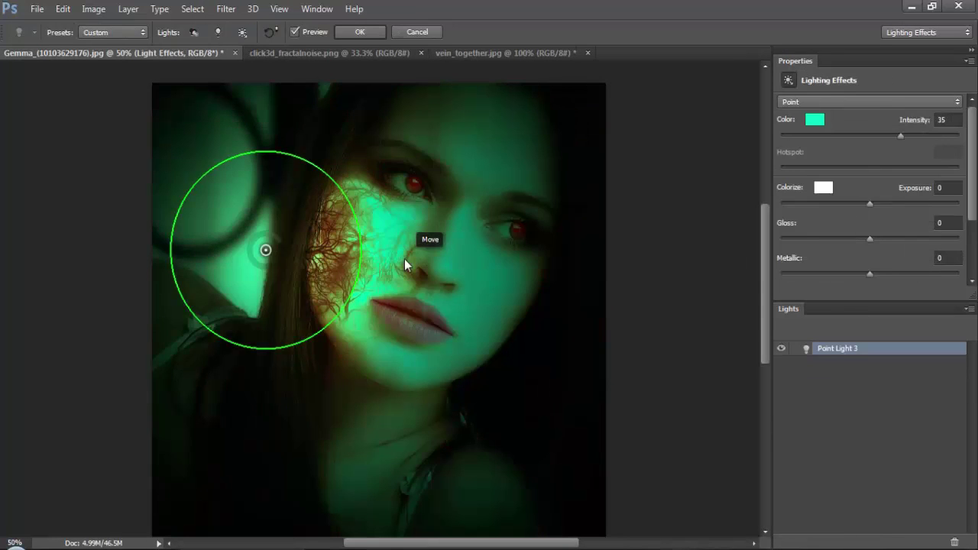
click(815, 119)
click(677, 393)
click(756, 441)
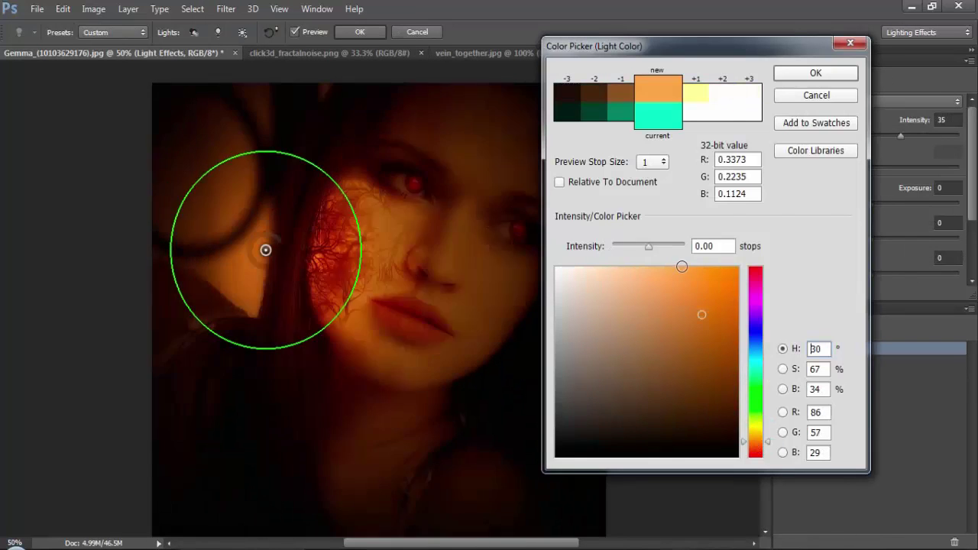
click(678, 279)
click(684, 267)
click(755, 435)
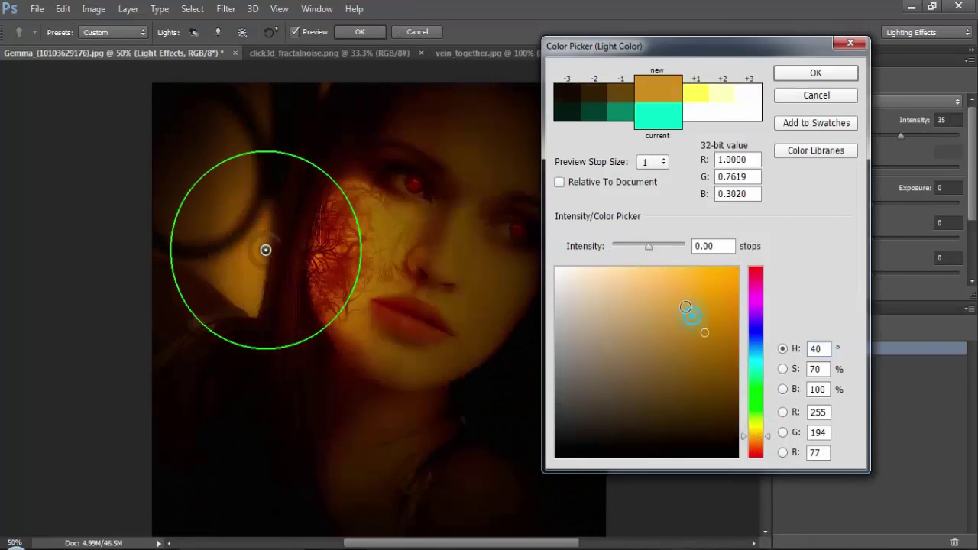
click(665, 267)
click(757, 429)
click(595, 283)
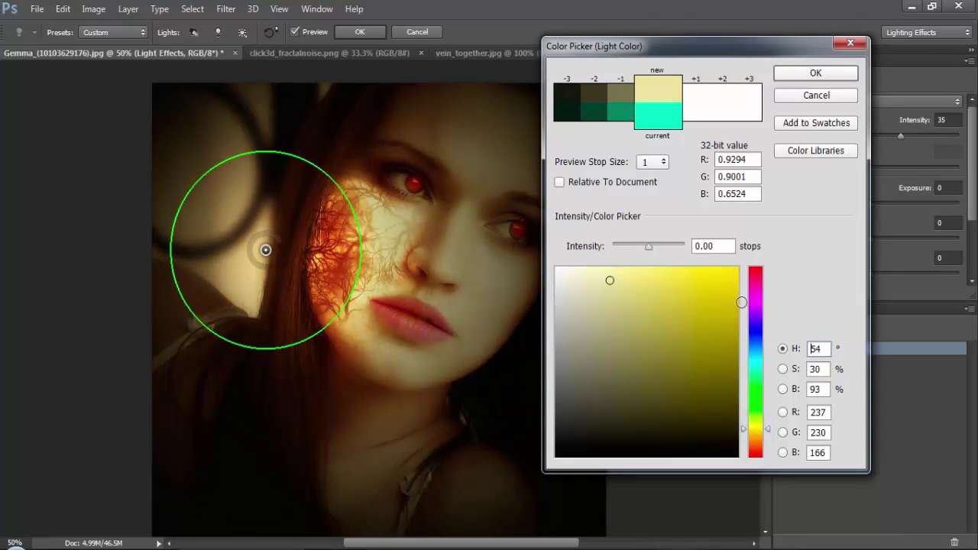
drag(763, 433, 754, 449)
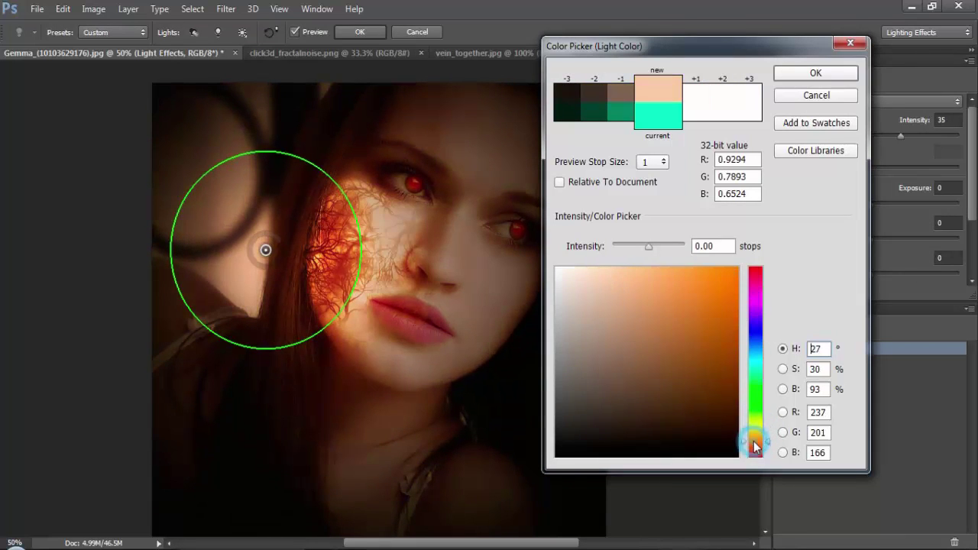
click(833, 76)
Centre the light on the veined cheek with lower intensity and a wider glow, then compare with Layer 0.
drag(266, 249, 354, 256)
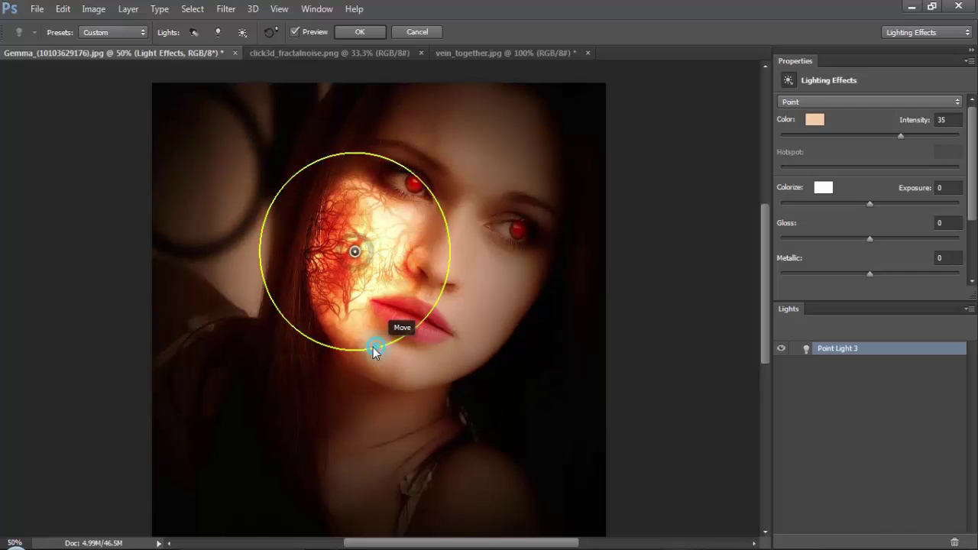
mouse_move(373, 347)
mouse_down()
mouse_move(290, 327)
mouse_move(275, 240)
mouse_move(384, 337)
mouse_move(364, 342)
mouse_move(326, 319)
mouse_up()
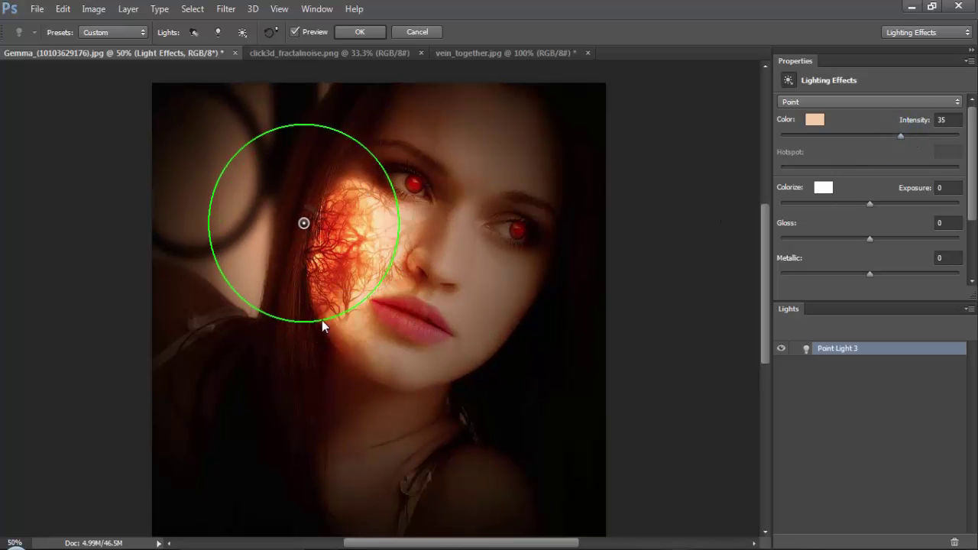
drag(324, 320, 363, 367)
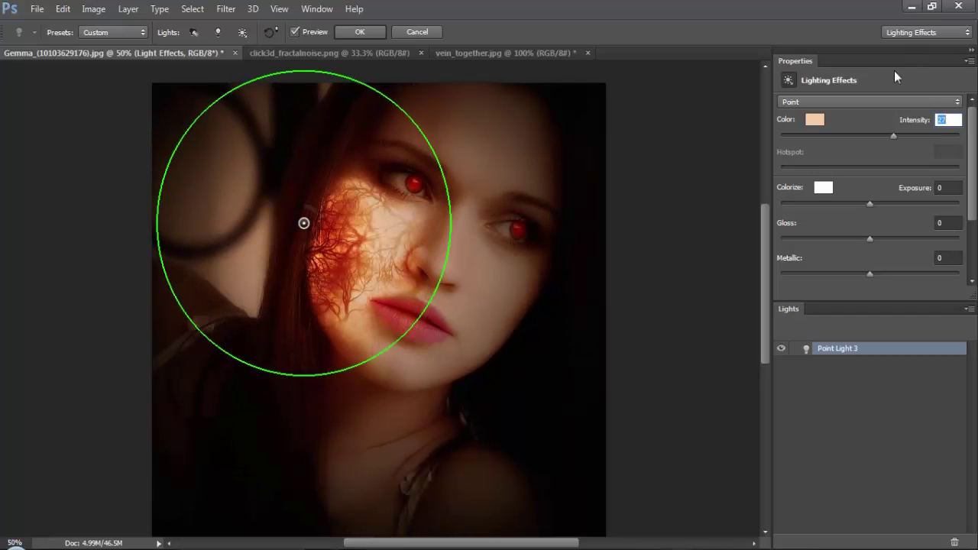
click(361, 32)
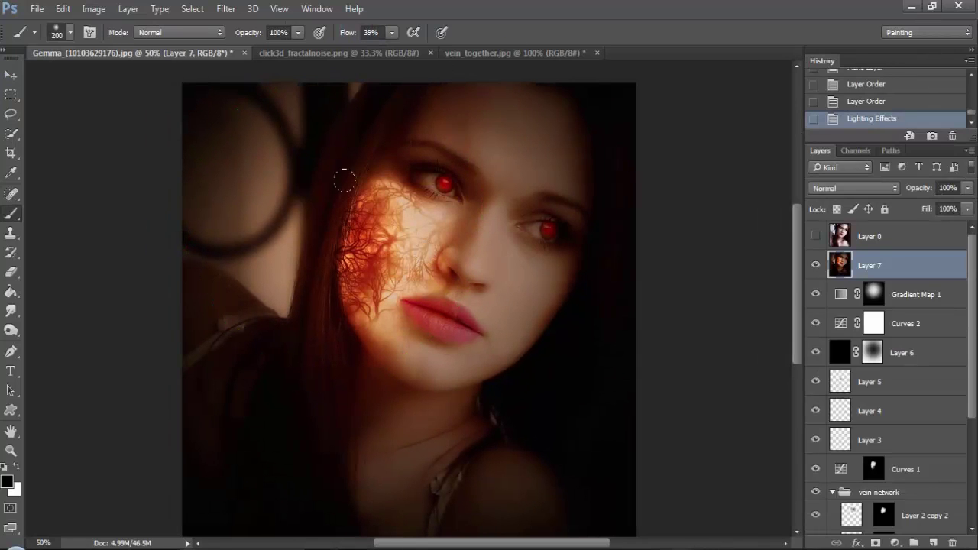
click(815, 236)
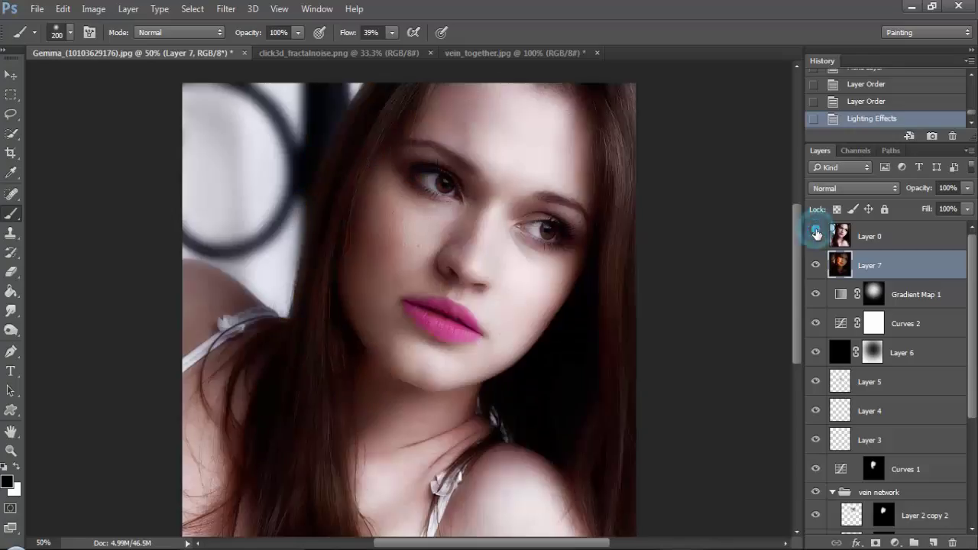
click(816, 236)
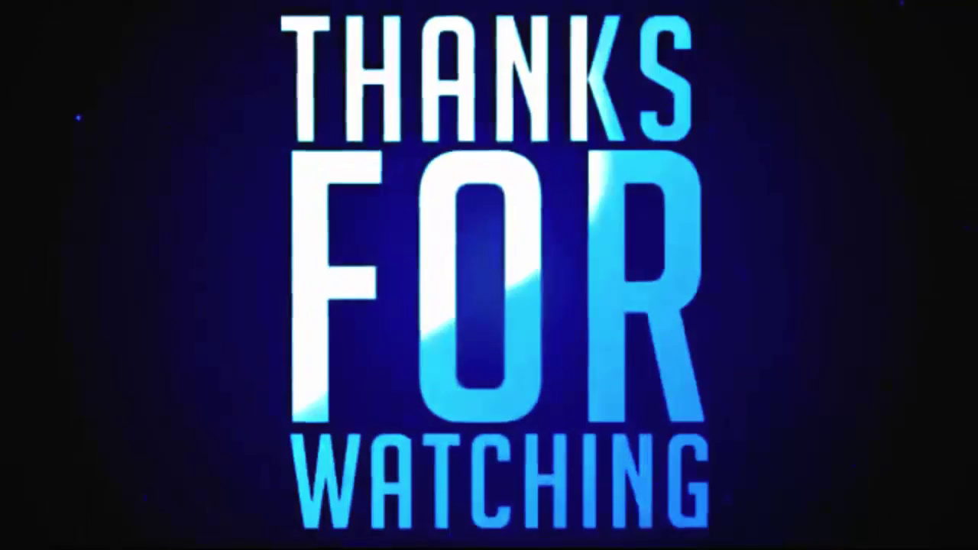